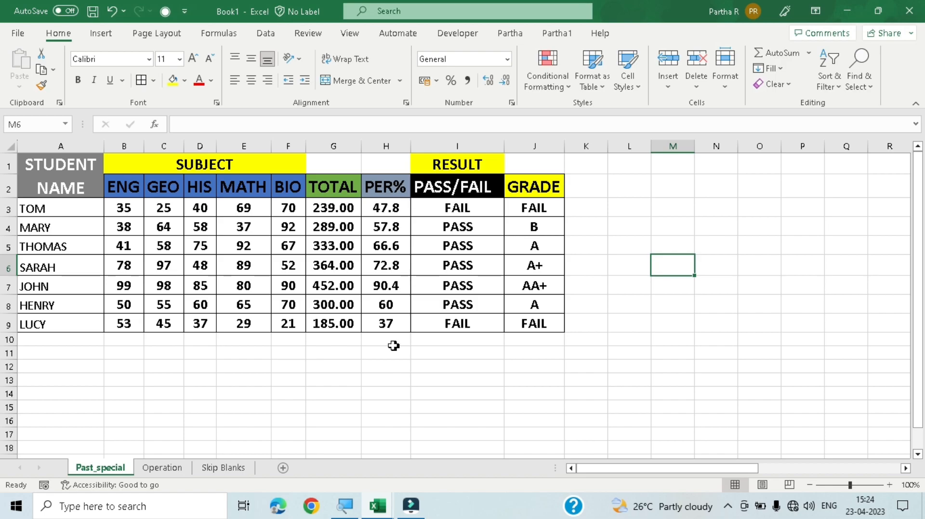
pyautogui.click(57, 164)
pyautogui.moveTo(58, 164); pyautogui.dragTo(533, 323)
pyautogui.click(139, 384)
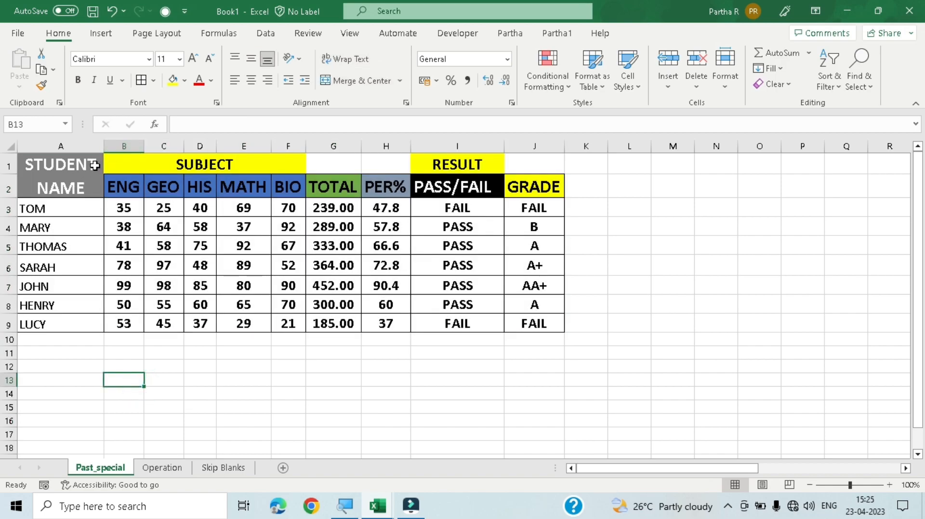
pyautogui.moveTo(67, 165); pyautogui.dragTo(128, 181)
pyautogui.click(329, 391)
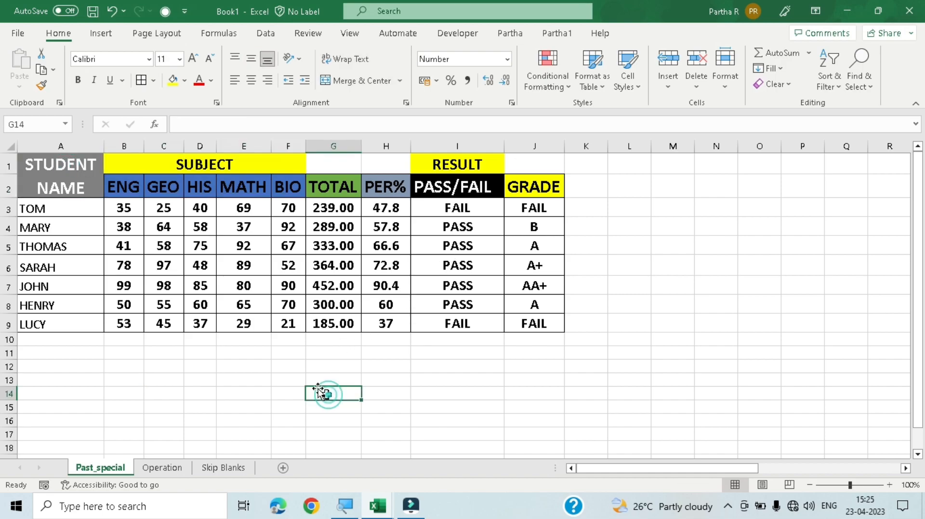
# Copy the whole student marks table, A1:J9, and display the available paste options.
pyautogui.click(75, 161)
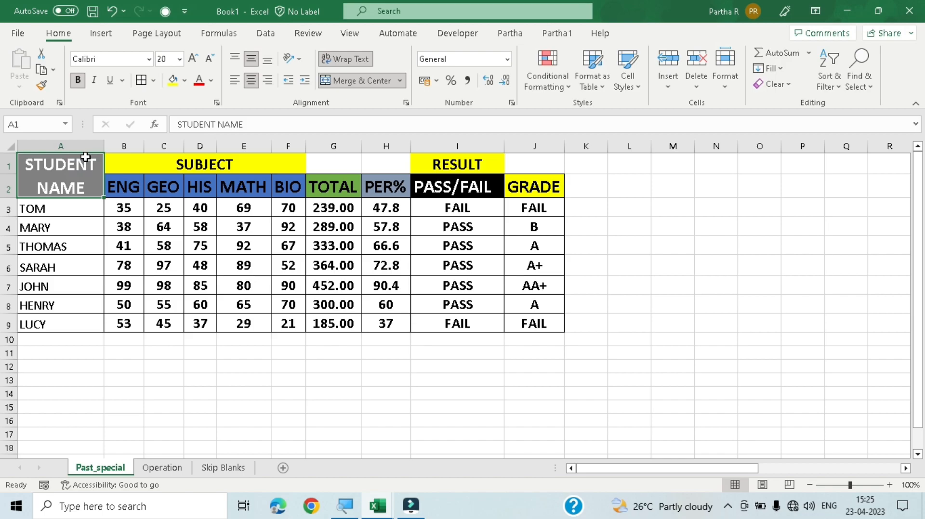
pyautogui.hotkey('ctrl', 'a')
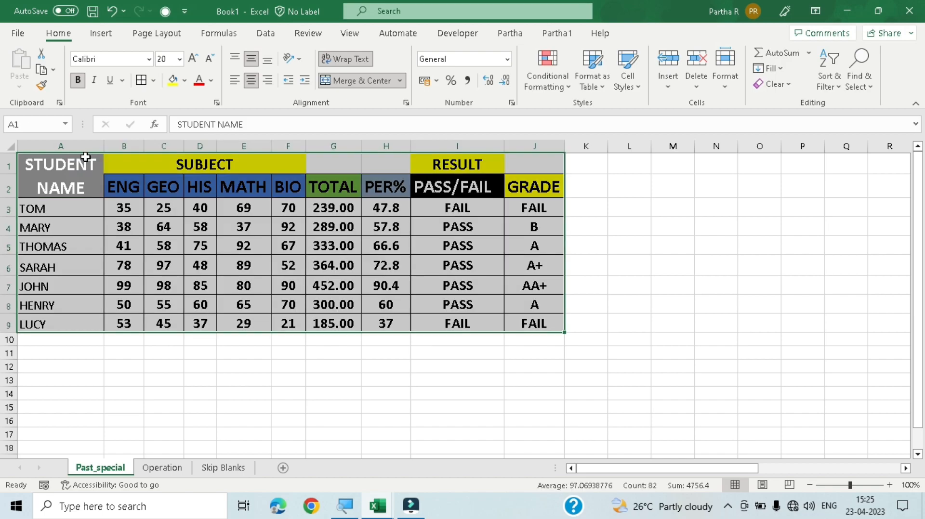
pyautogui.hotkey('ctrl', 'c')
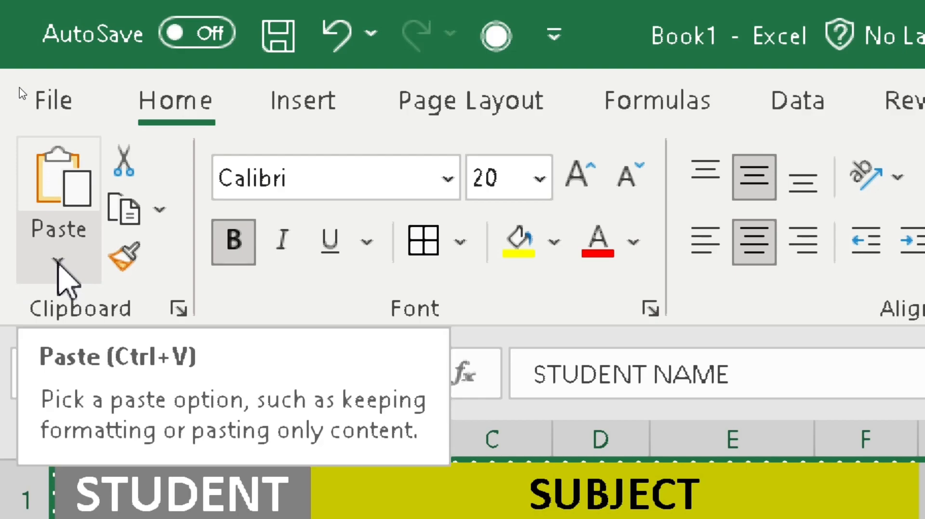
pyautogui.click(59, 264)
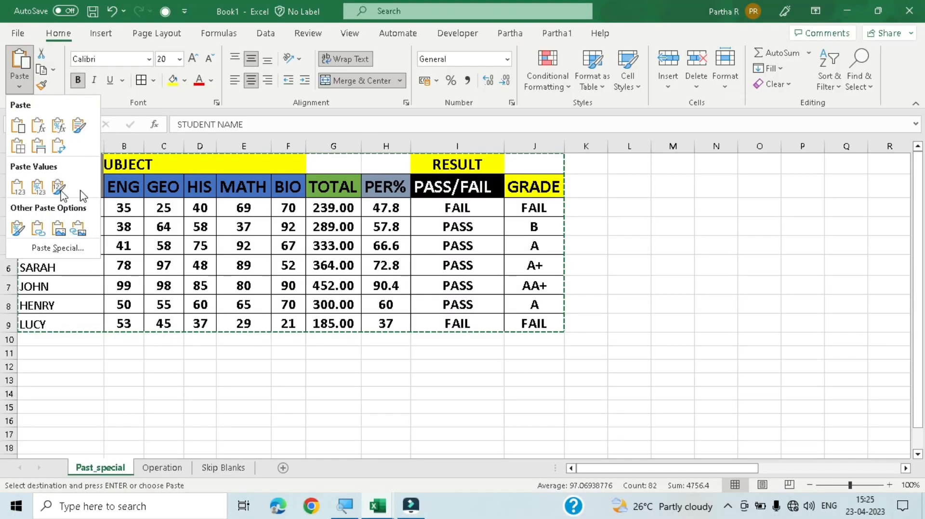
# Paste the copied table at A11 using the standard Paste option.
pyautogui.click(65, 352)
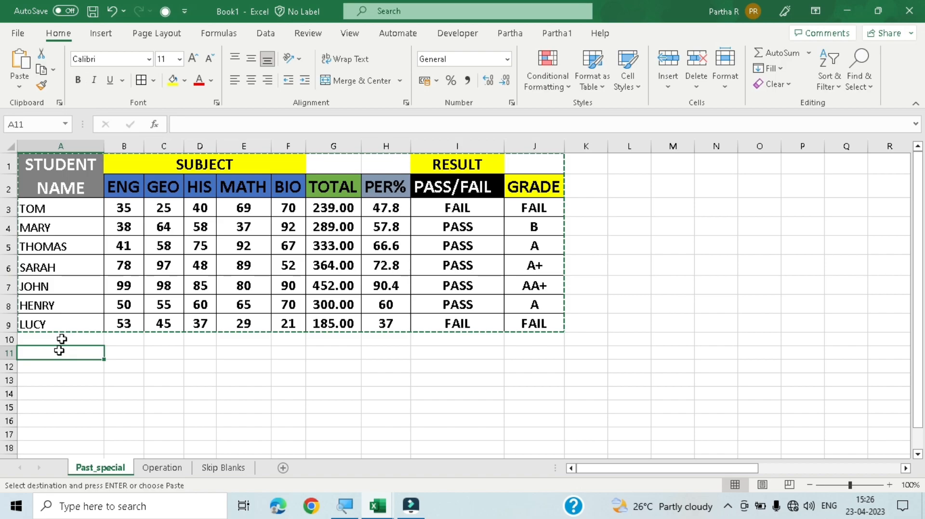
pyautogui.click(19, 83)
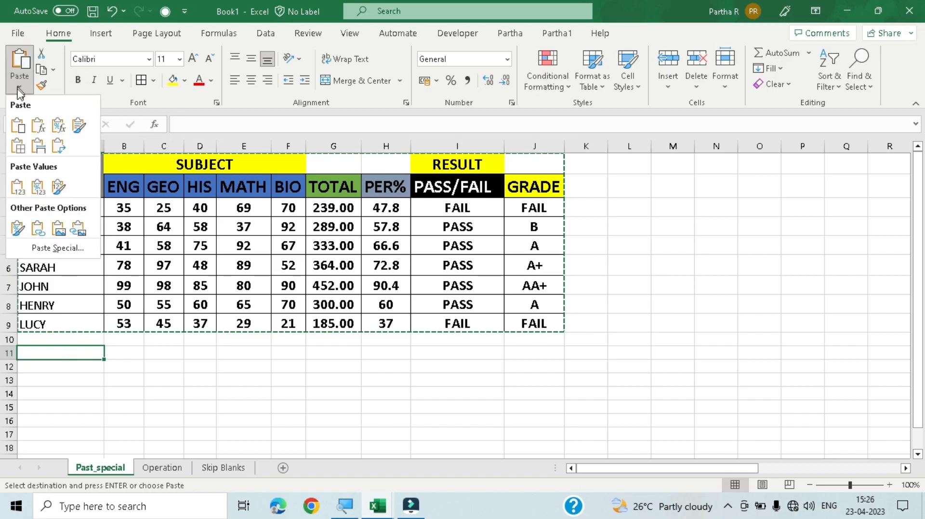
pyautogui.click(20, 127)
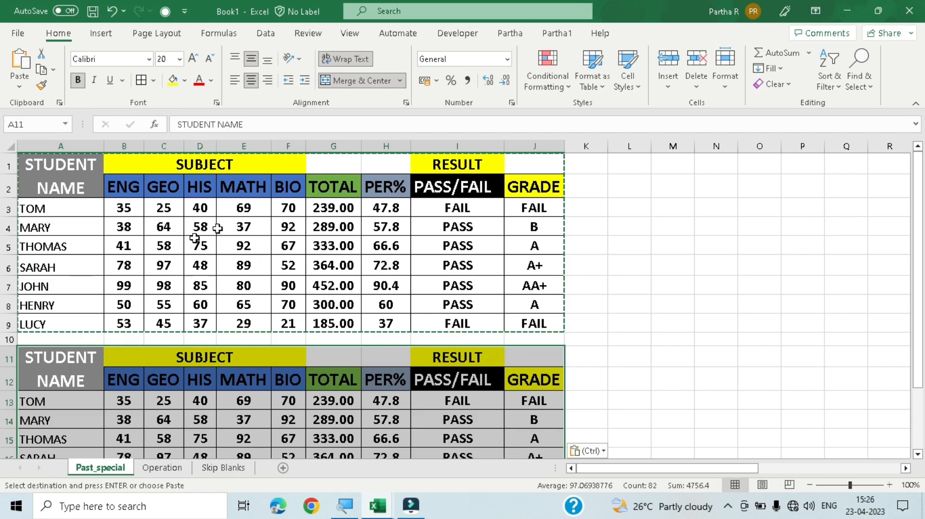
# Check the total, percentage and mark cells in the pasted copy for formulas and formatting, and undo the full paste.
pyautogui.click(331, 403)
pyautogui.scroll(-2, 271, 330)
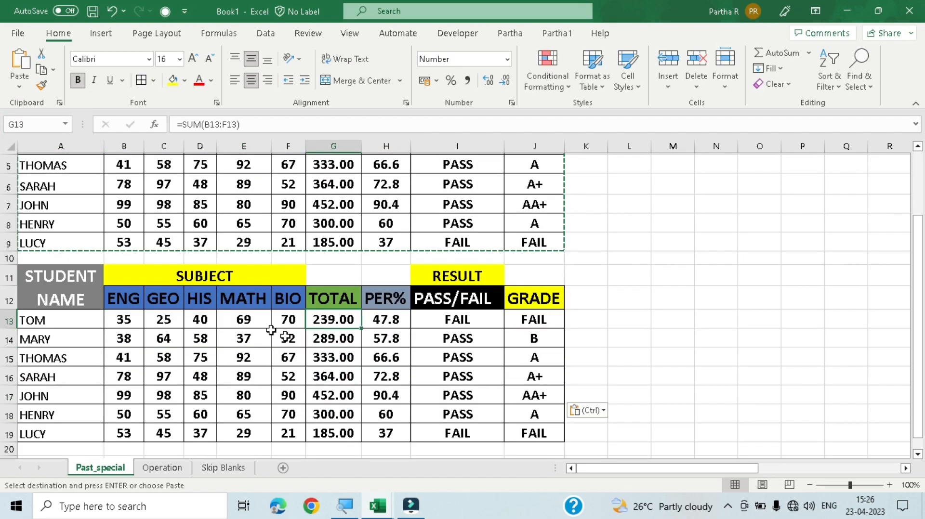
pyautogui.scroll(2, 176, 183)
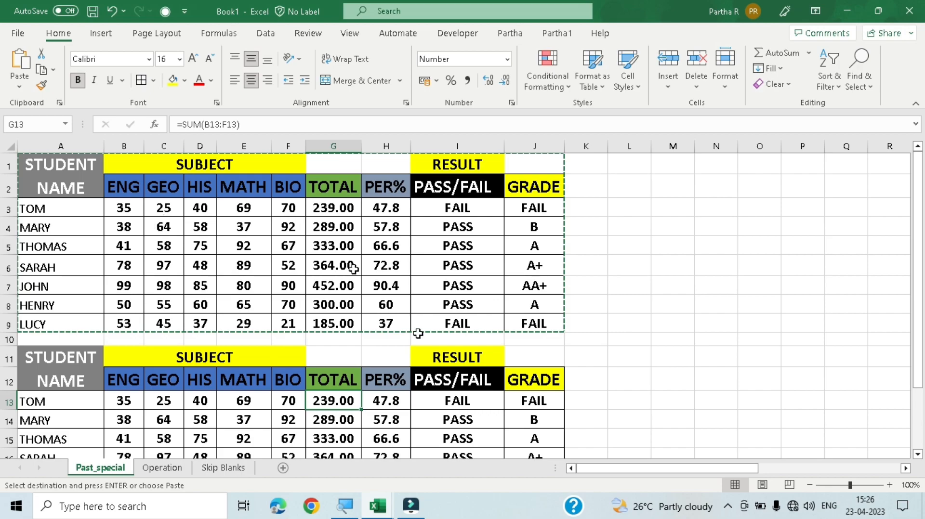
pyautogui.click(385, 417)
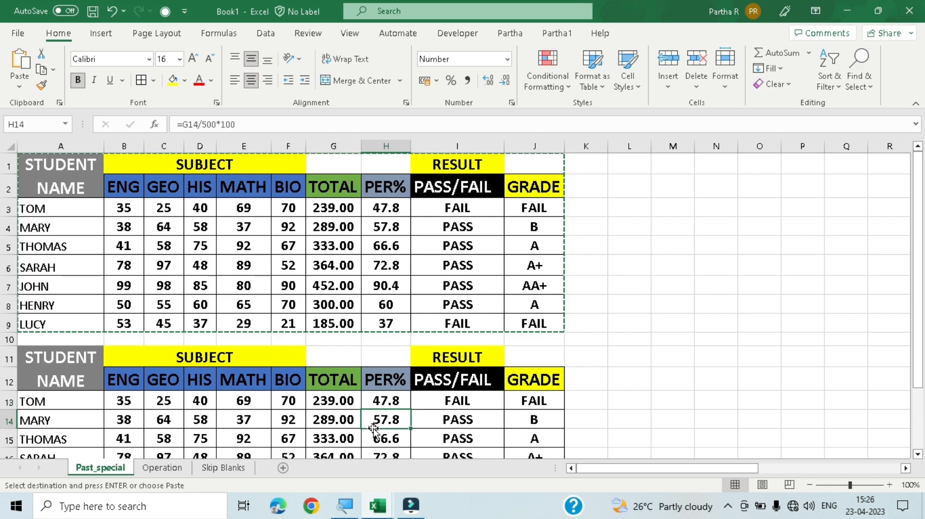
pyautogui.click(264, 408)
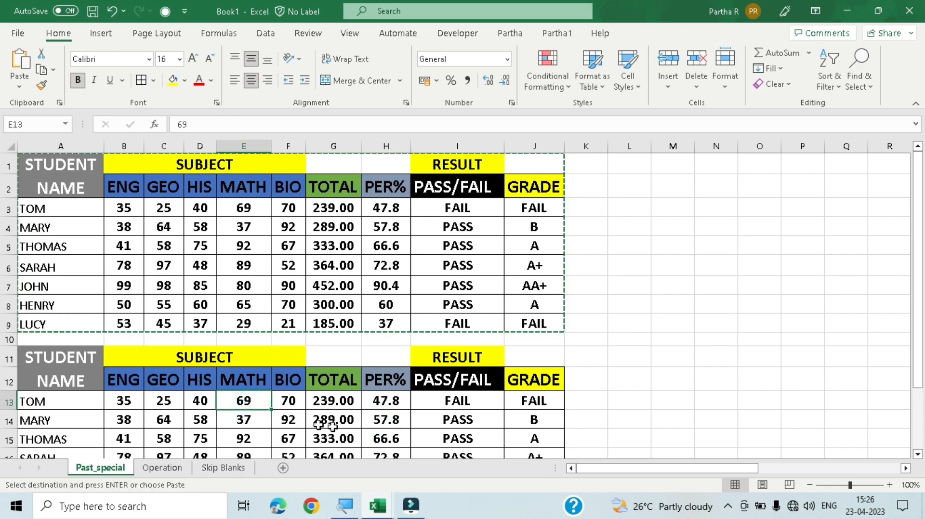
pyautogui.scroll(-2, 332, 424)
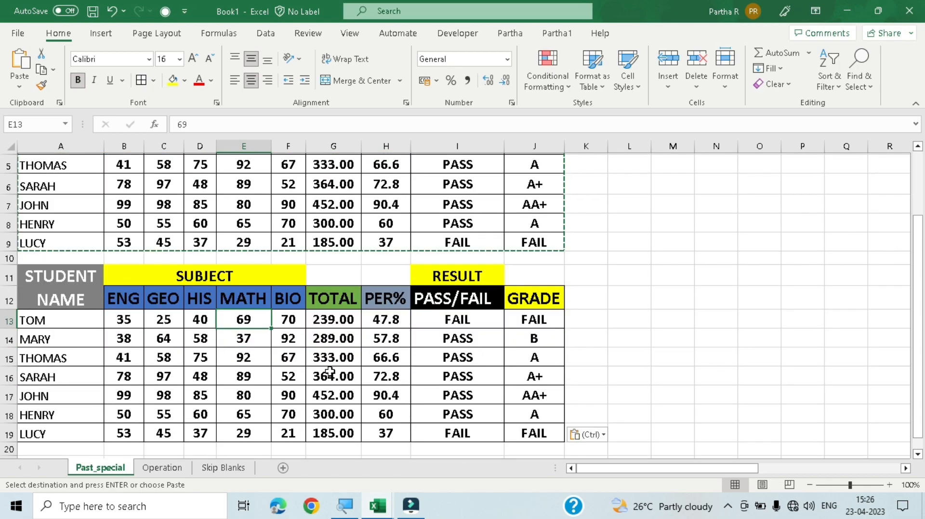
pyautogui.hotkey('ctrl', 'z')
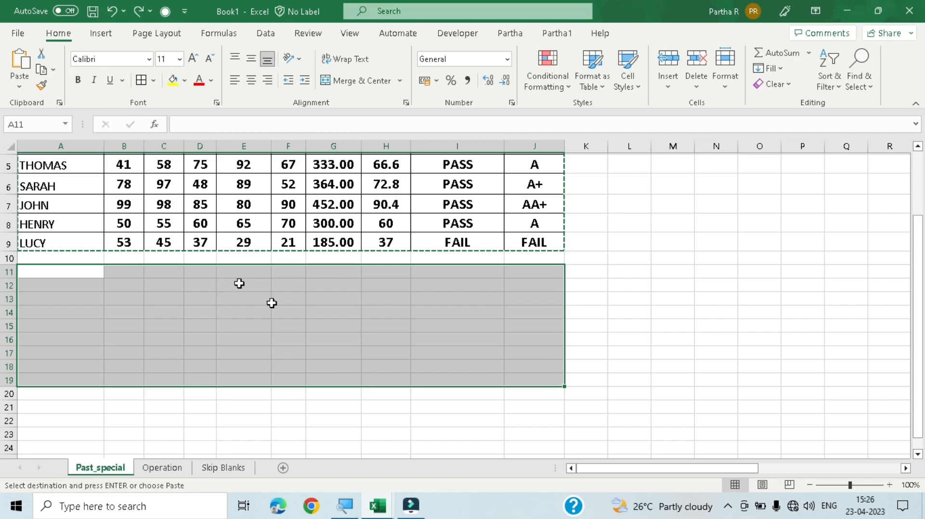
# Paste only the formulas of the copied table at A11.
pyautogui.click(73, 270)
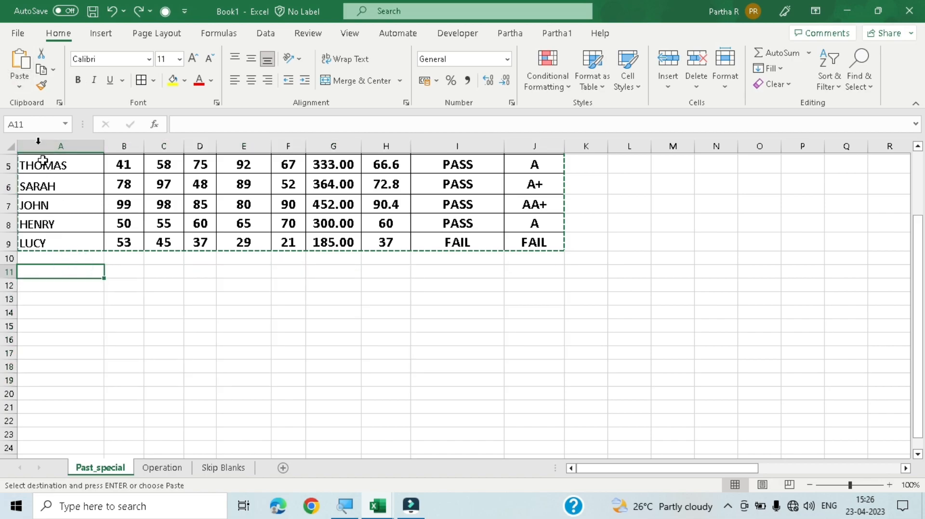
pyautogui.click(20, 88)
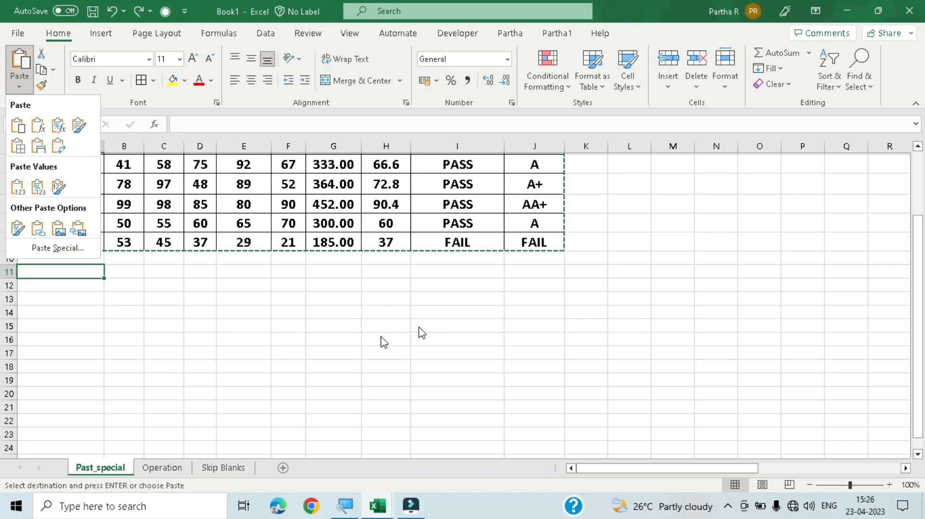
pyautogui.click(39, 126)
# Compare the pasted copy with the source table, examining the source's TOTAL, PER%, PASS/FAIL and GRADE formulas.
pyautogui.click(348, 337)
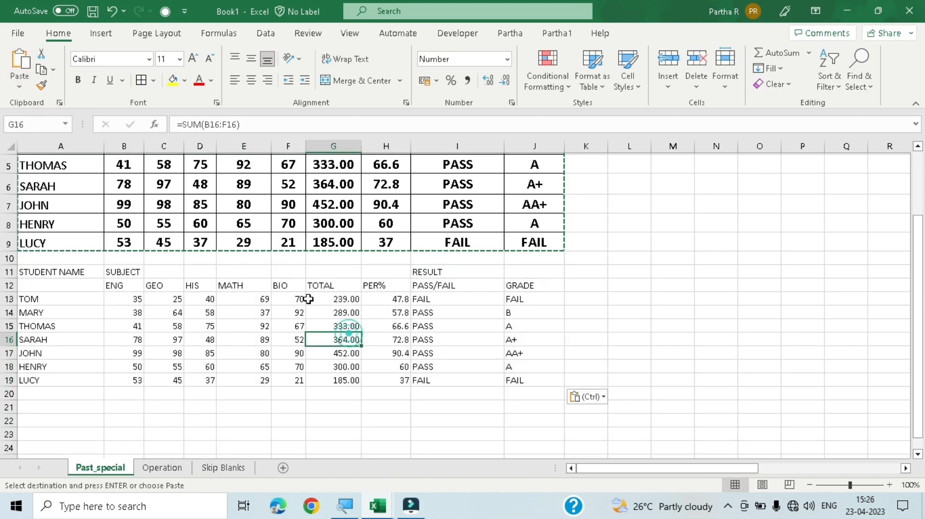
pyautogui.scroll(2, 309, 299)
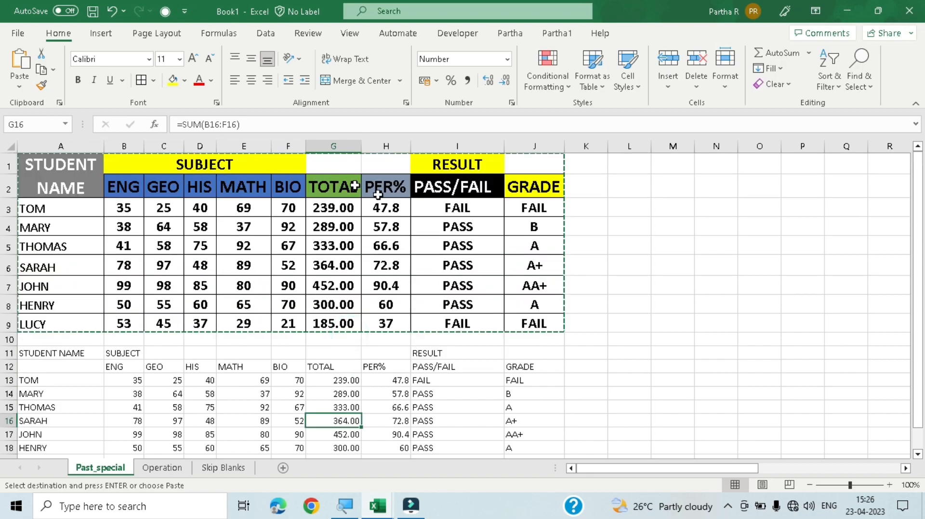
pyautogui.scroll(-2, 320, 381)
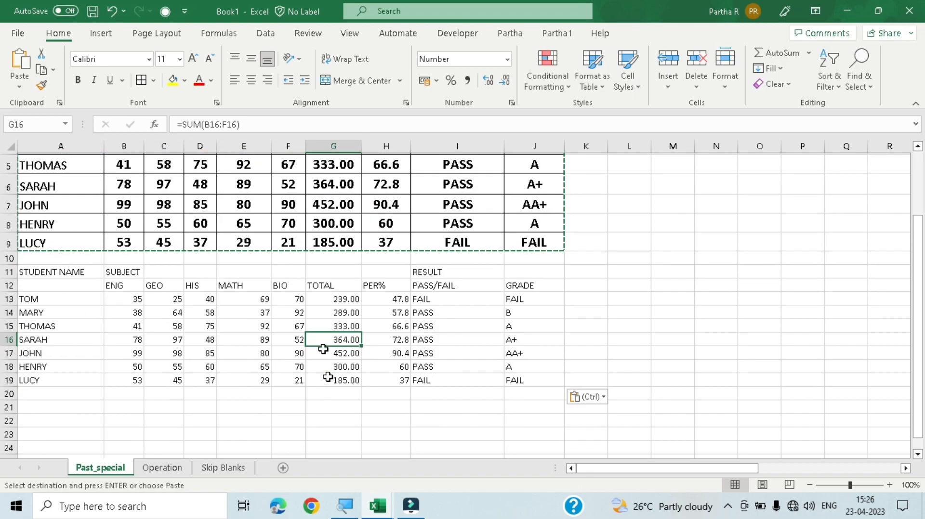
pyautogui.scroll(2, 327, 377)
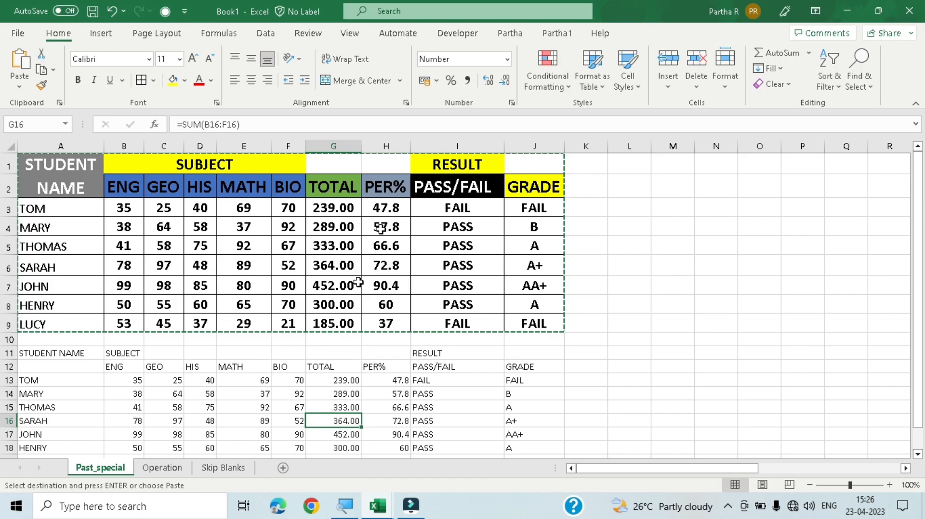
pyautogui.click(333, 226)
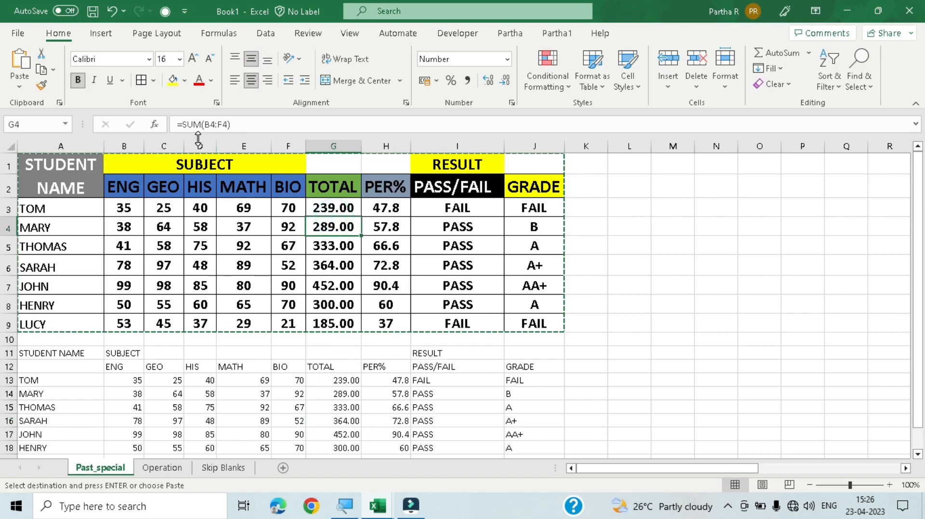
pyautogui.click(384, 208)
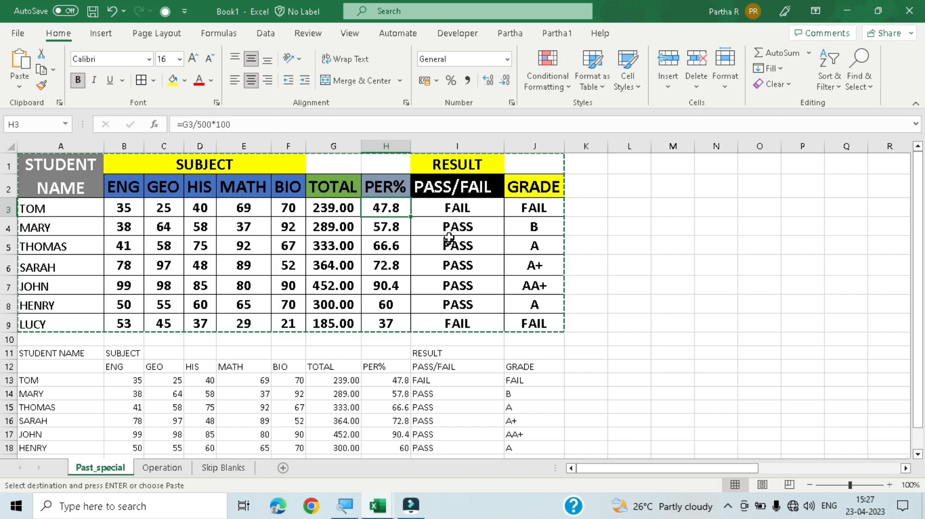
pyautogui.click(458, 209)
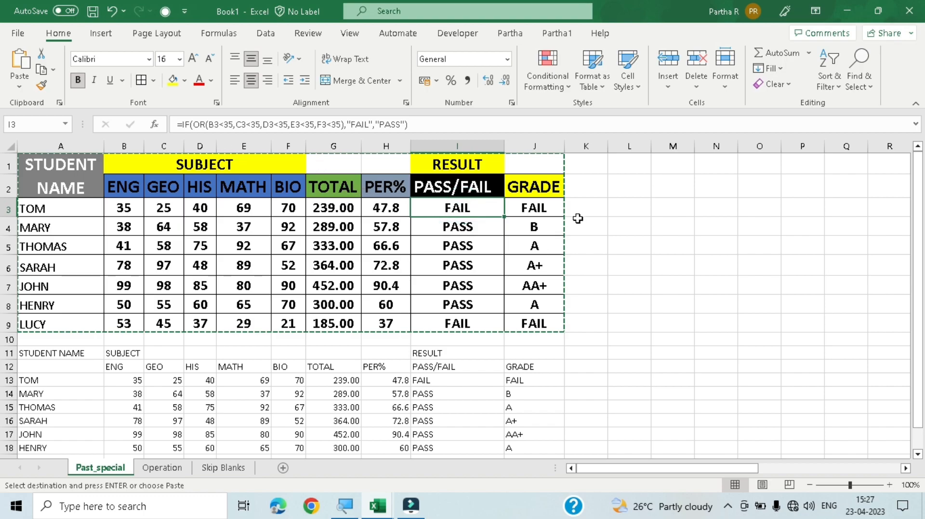
pyautogui.click(543, 207)
pyautogui.click(530, 282)
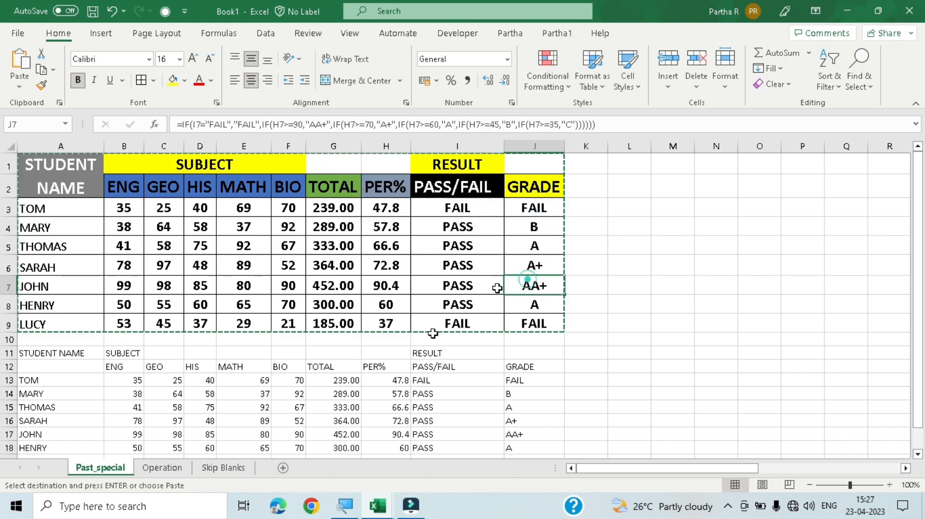
# Examine the formulas behind the TOTAL, PER%, PASS/FAIL and GRADE cells in the unformatted copy below the source table.
pyautogui.scroll(-1, 370, 350)
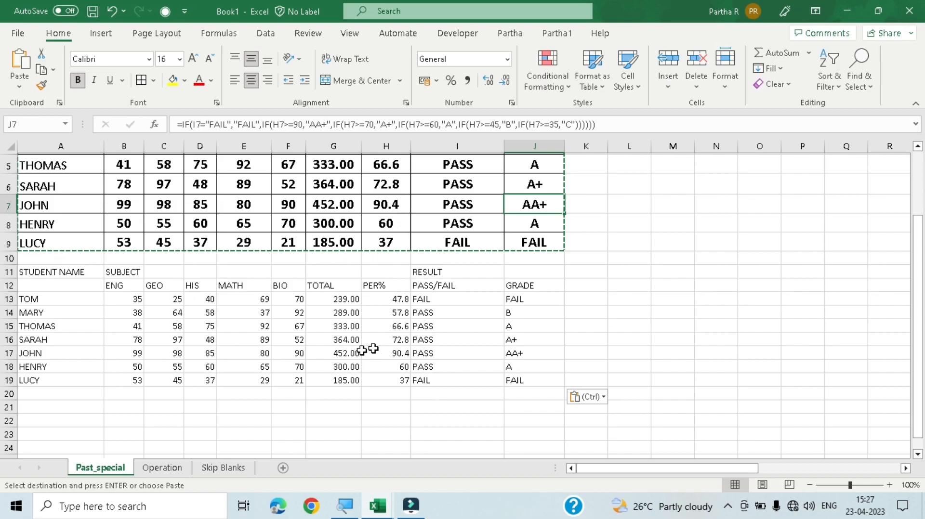
pyautogui.click(177, 327)
pyautogui.click(378, 301)
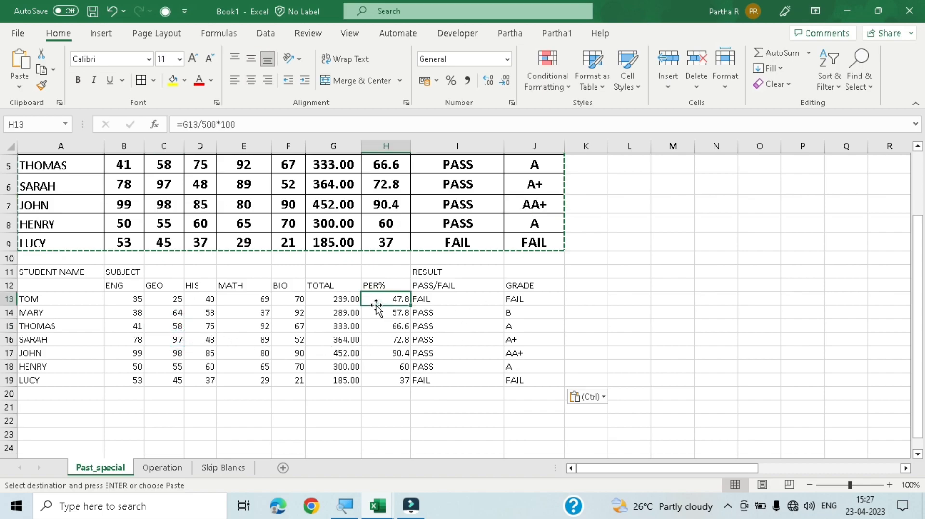
pyautogui.click(343, 300)
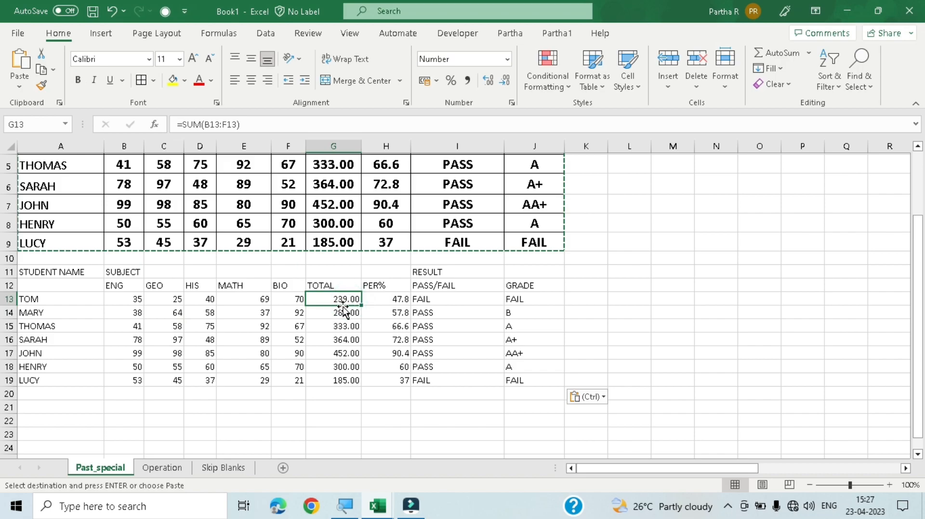
pyautogui.click(347, 223)
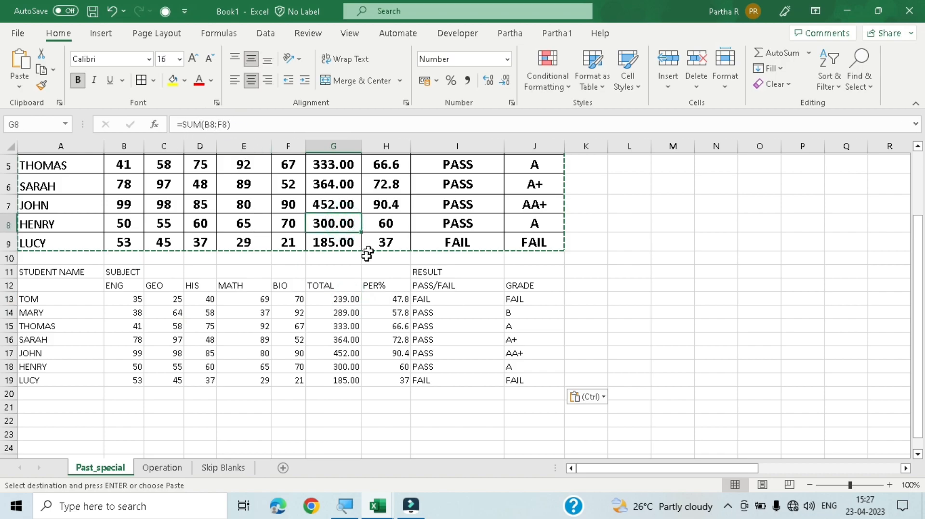
pyautogui.click(389, 313)
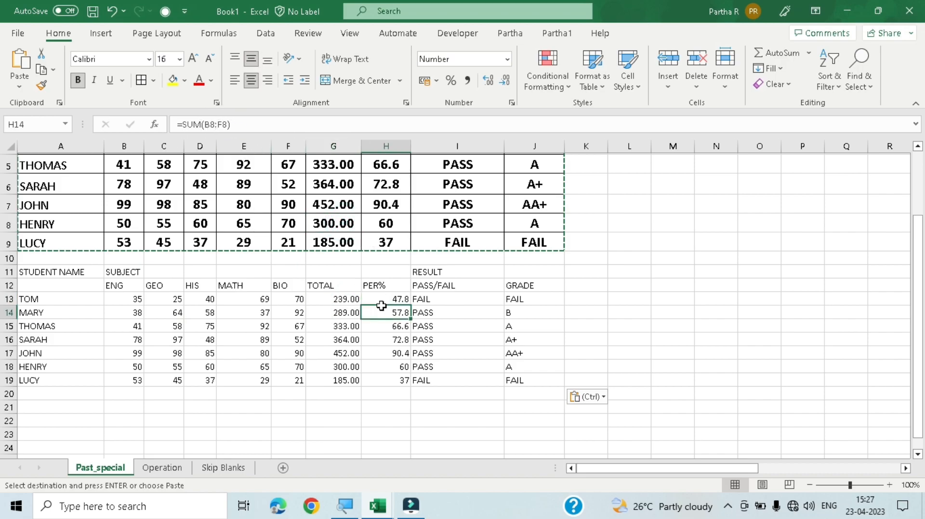
pyautogui.click(441, 319)
pyautogui.click(533, 332)
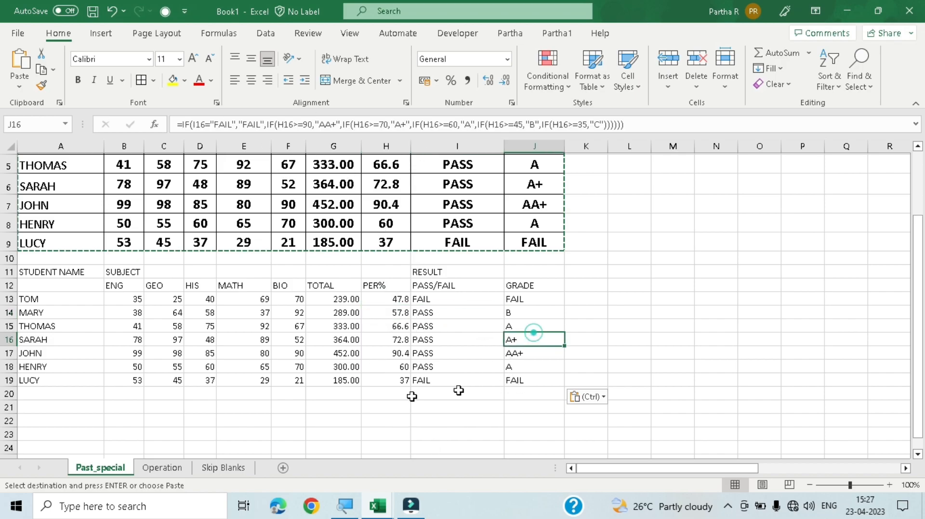
pyautogui.scroll(2, 487, 284)
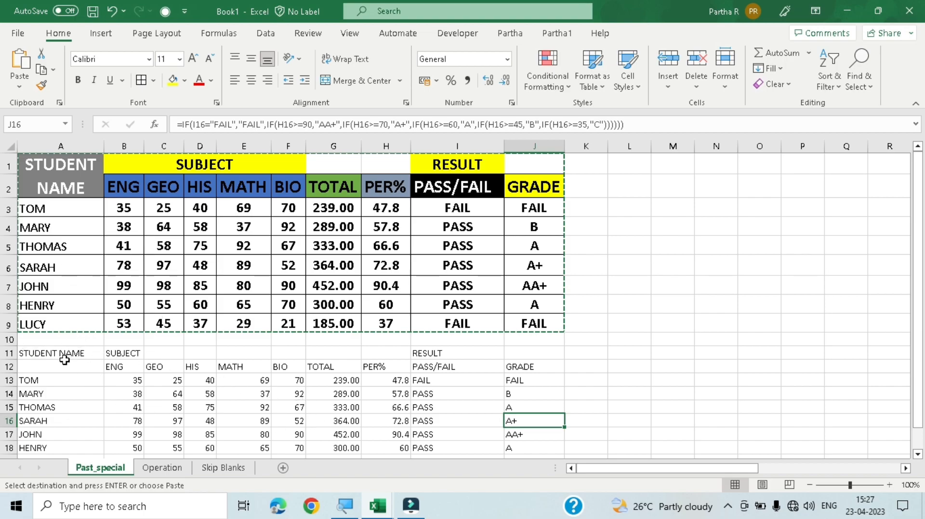
# Undo the formulas-only paste and paste the table at A11 with the Formulas & Number Formatting option.
pyautogui.hotkey('ctrl', 'z')
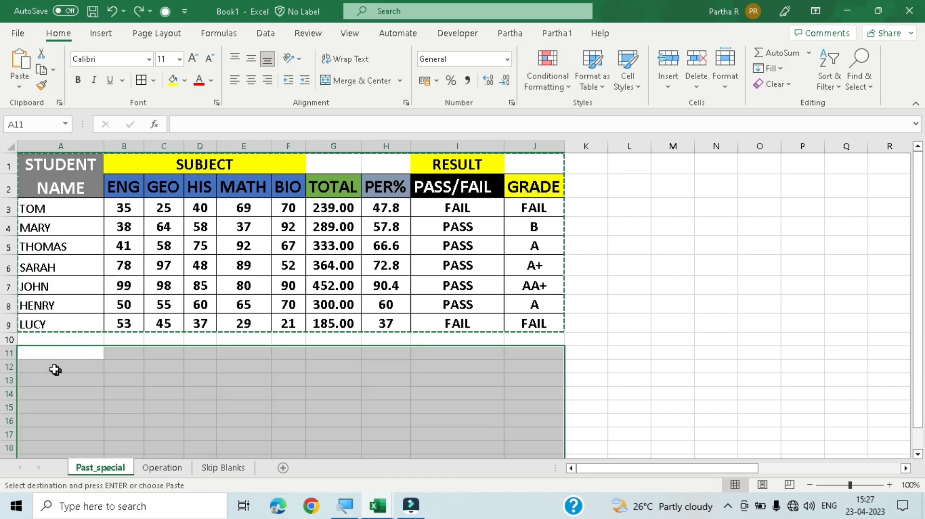
pyautogui.click(19, 88)
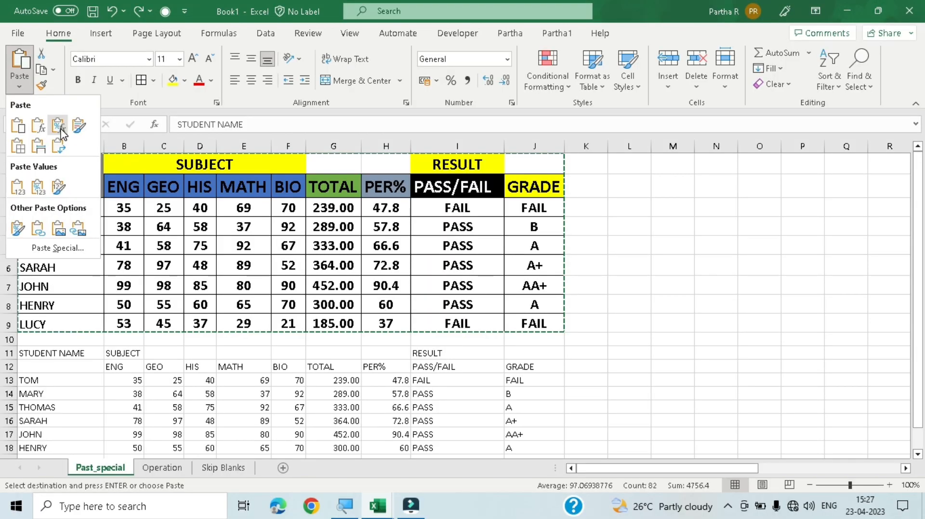
pyautogui.click(59, 128)
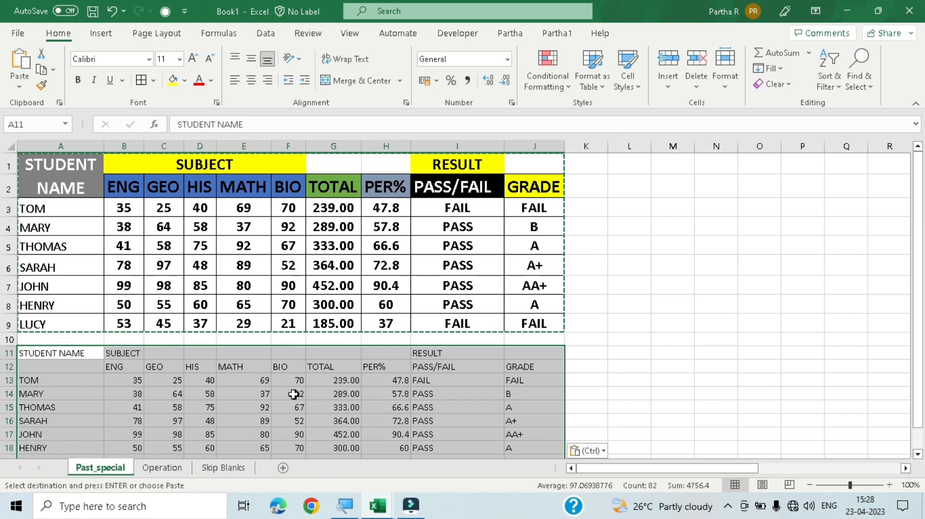
# Compare the number formats of a mark and a TOTAL cell in the source table with a TOTAL cell in the copy.
pyautogui.click(321, 407)
pyautogui.click(215, 241)
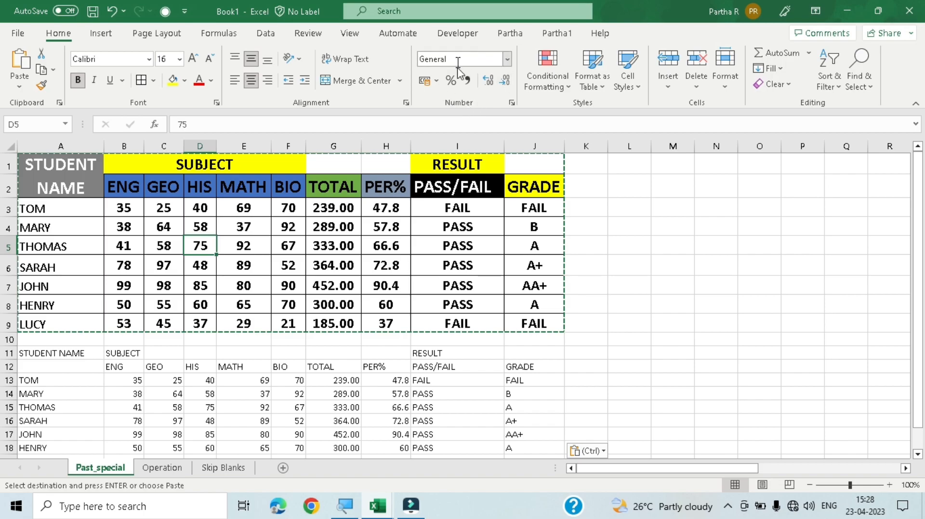
pyautogui.click(328, 244)
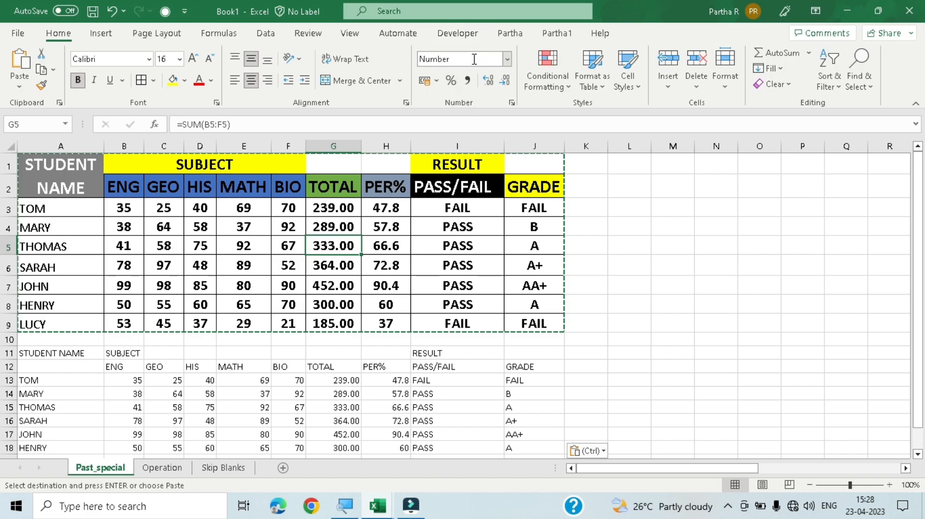
pyautogui.click(343, 394)
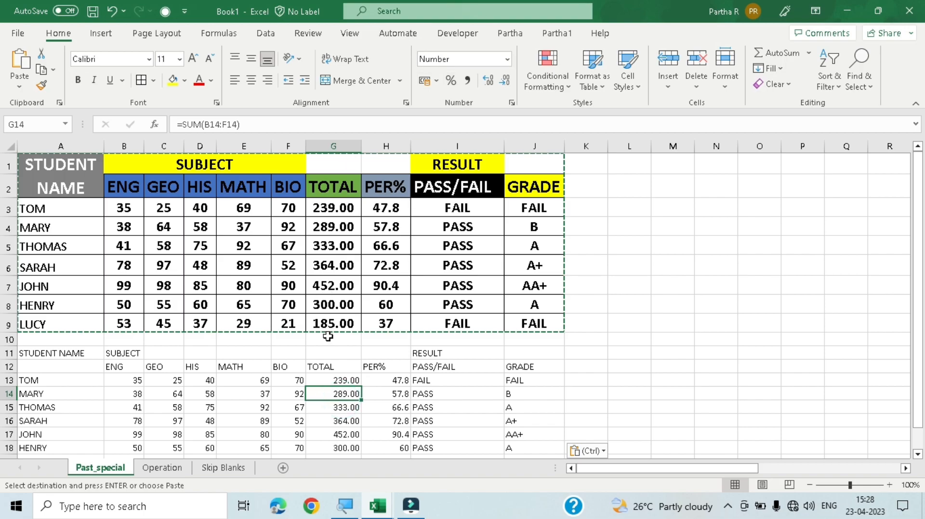
# Paste only the formulas of the copied table at A21, below the first copy.
pyautogui.scroll(-2, 342, 321)
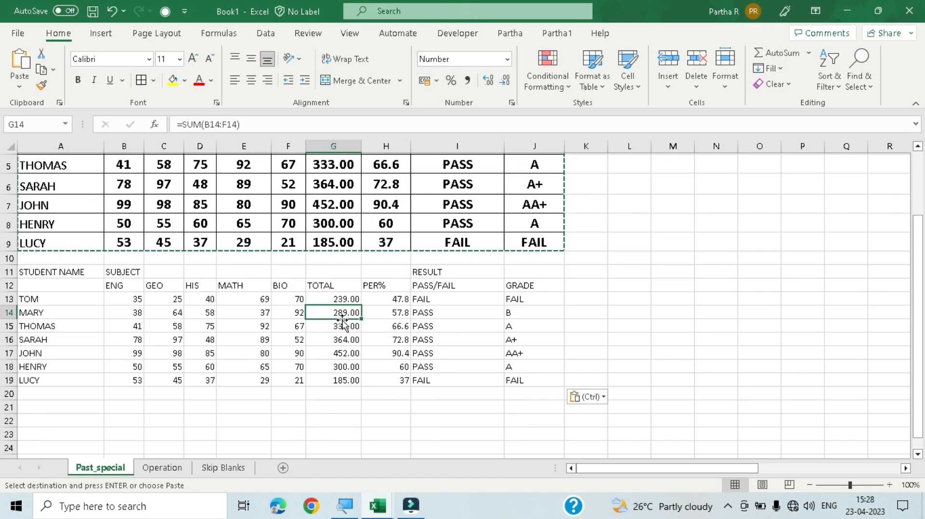
pyautogui.scroll(-1, 341, 323)
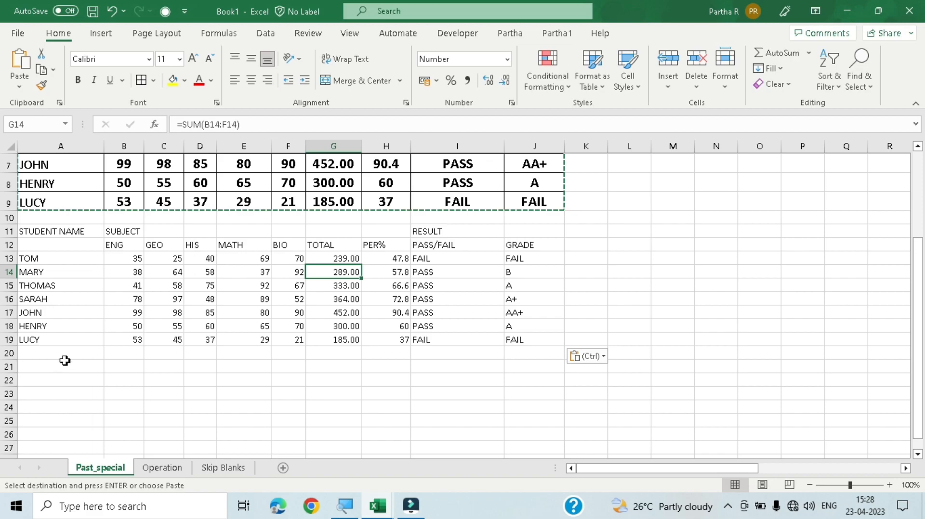
pyautogui.click(47, 357)
pyautogui.click(33, 369)
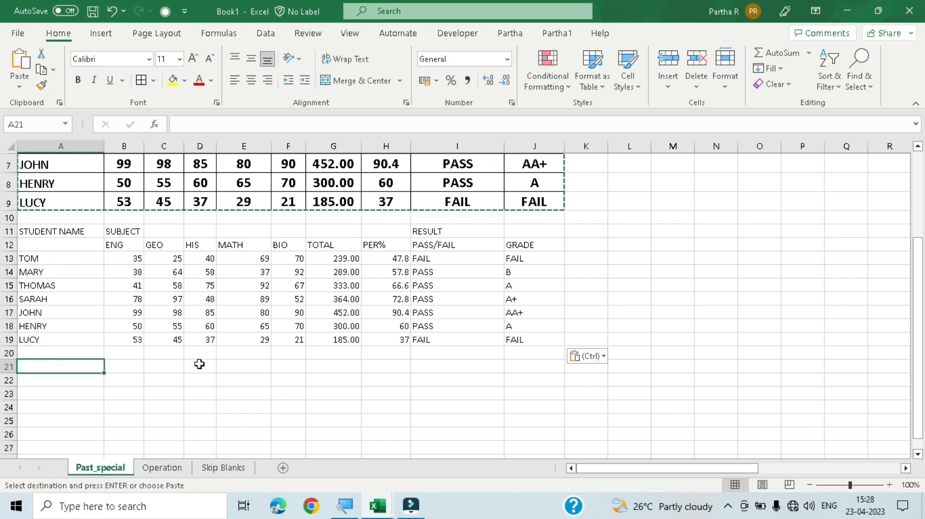
pyautogui.rightClick(61, 364)
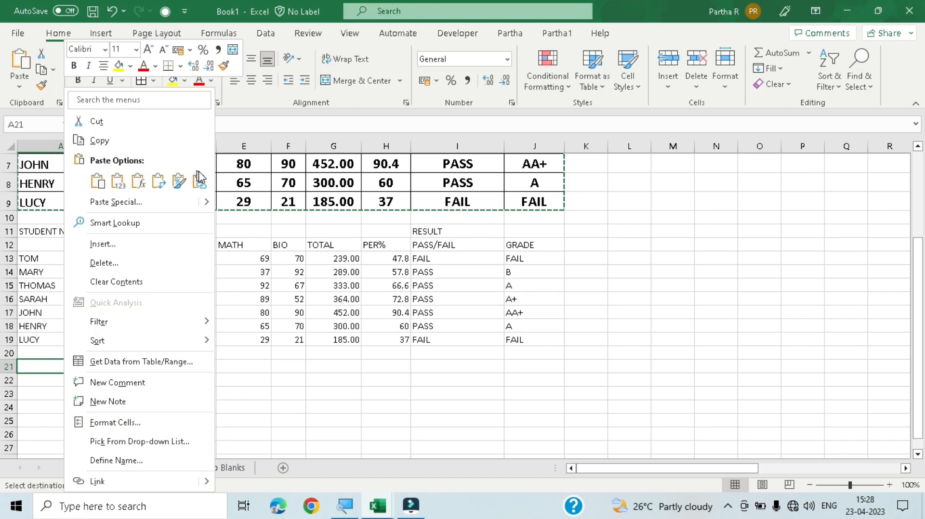
pyautogui.moveTo(210, 208)
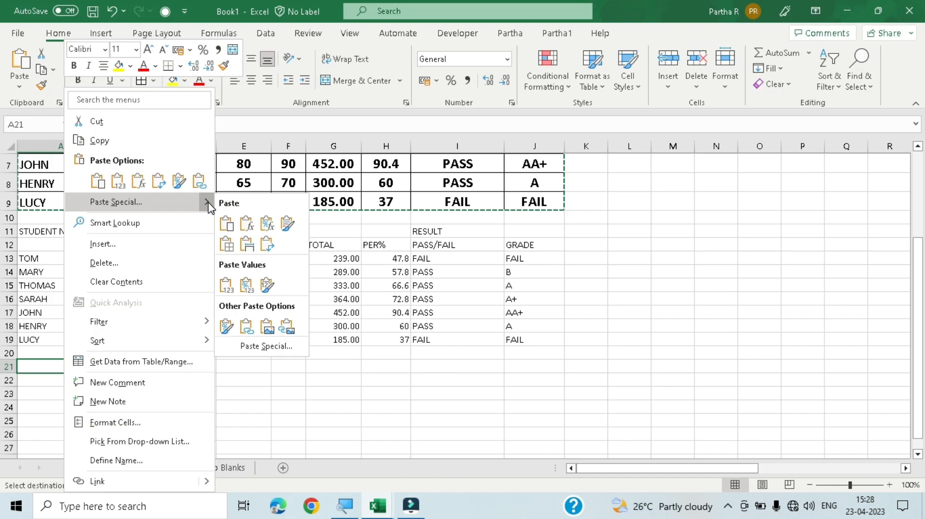
pyautogui.click(245, 223)
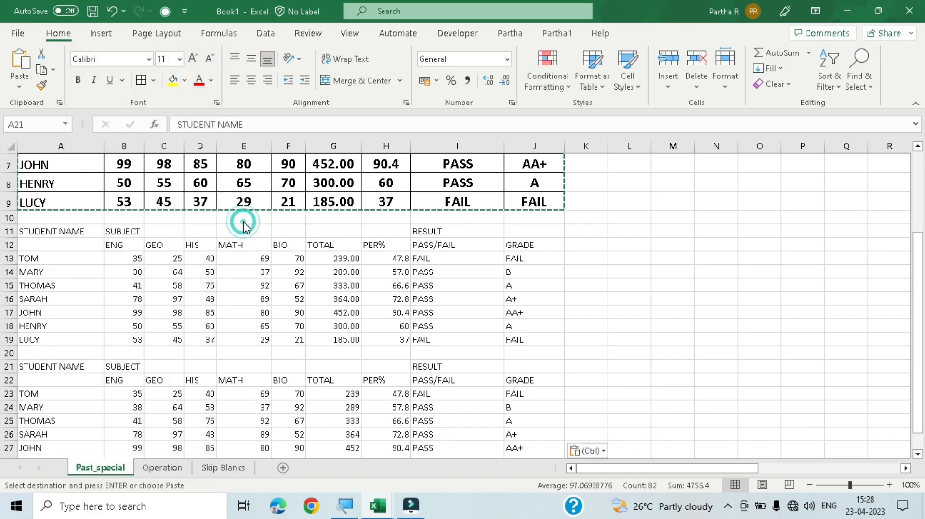
pyautogui.click(587, 351)
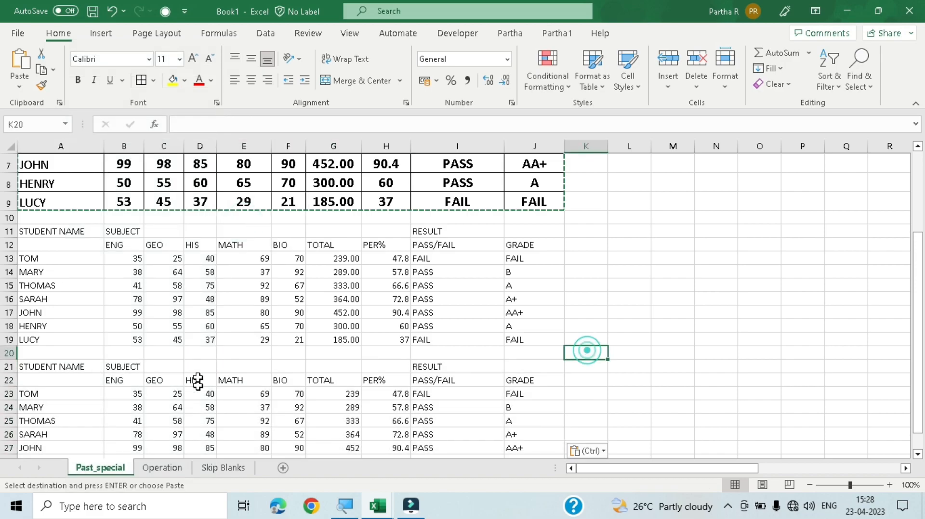
# Examine the number formats of the TOTAL, MATH, HIS and name cells in the copy starting at A11.
pyautogui.click(336, 273)
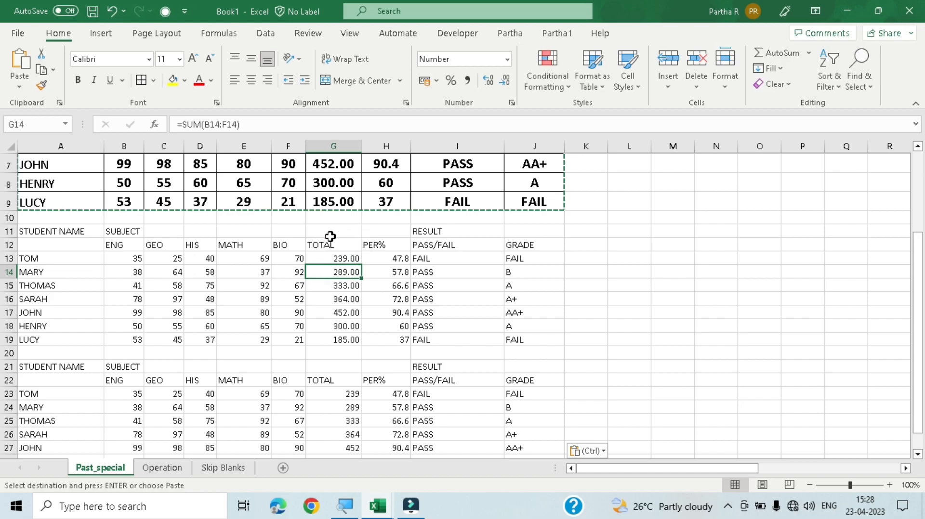
pyautogui.click(331, 260)
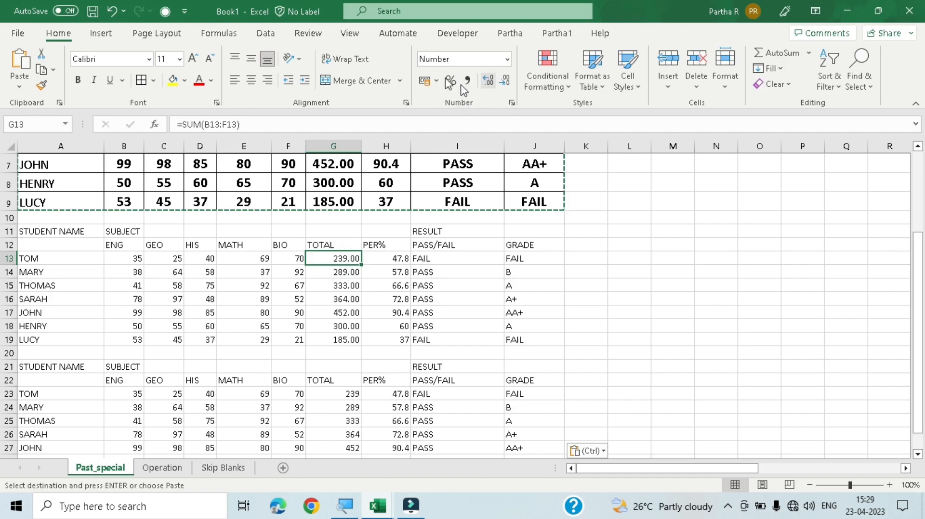
pyautogui.click(247, 271)
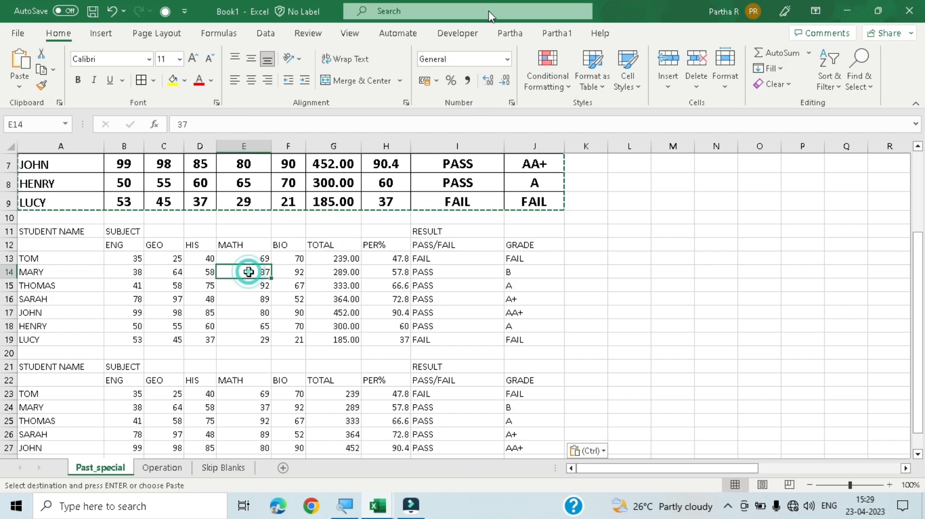
pyautogui.click(201, 273)
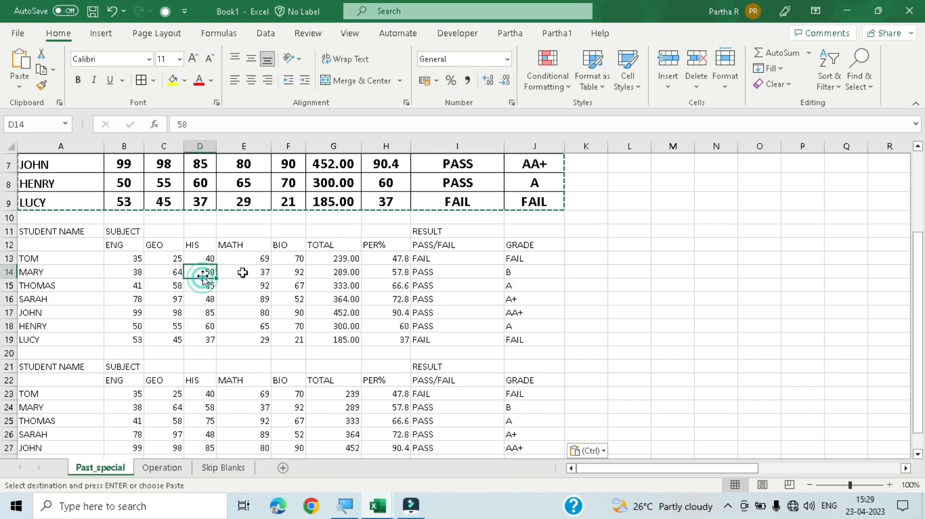
pyautogui.click(243, 272)
pyautogui.click(43, 288)
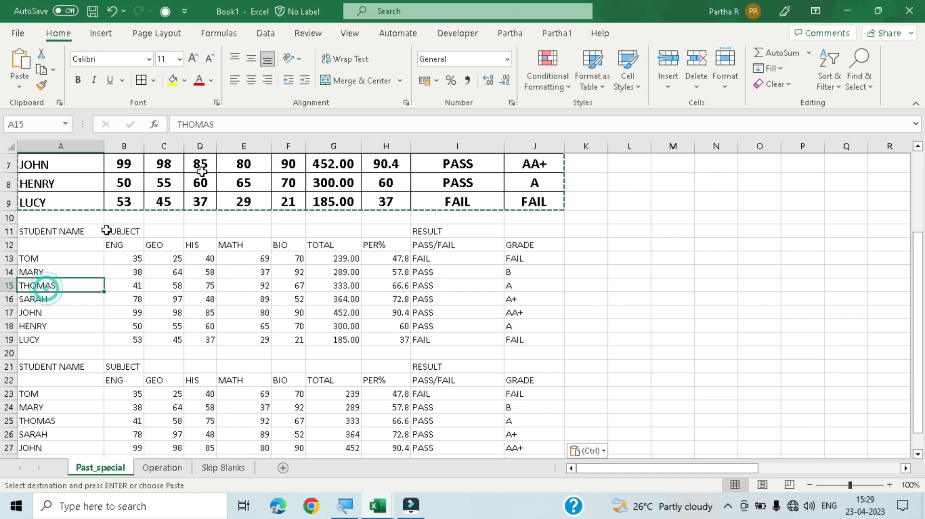
pyautogui.click(324, 284)
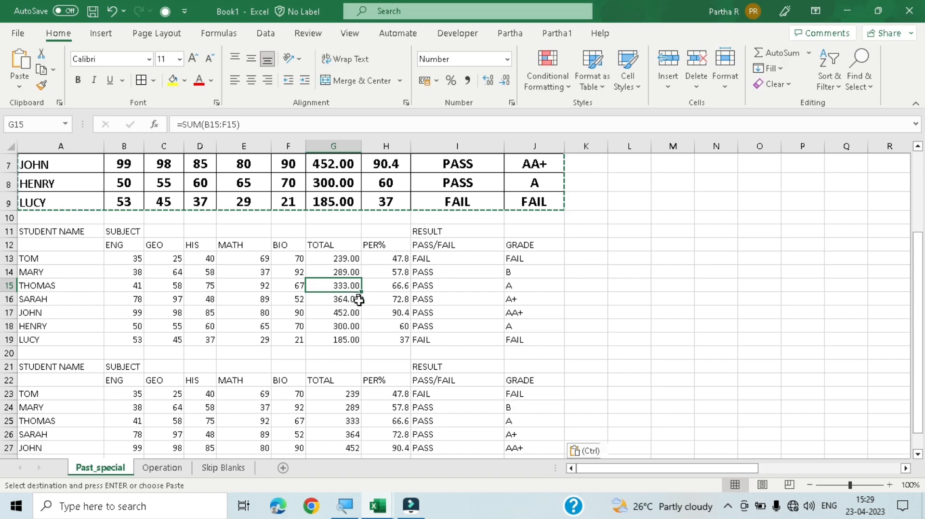
# Compare the number format of the TOTAL cells in the formulas-only copy with those in the copy above it.
pyautogui.scroll(-1, 357, 304)
pyautogui.click(340, 368)
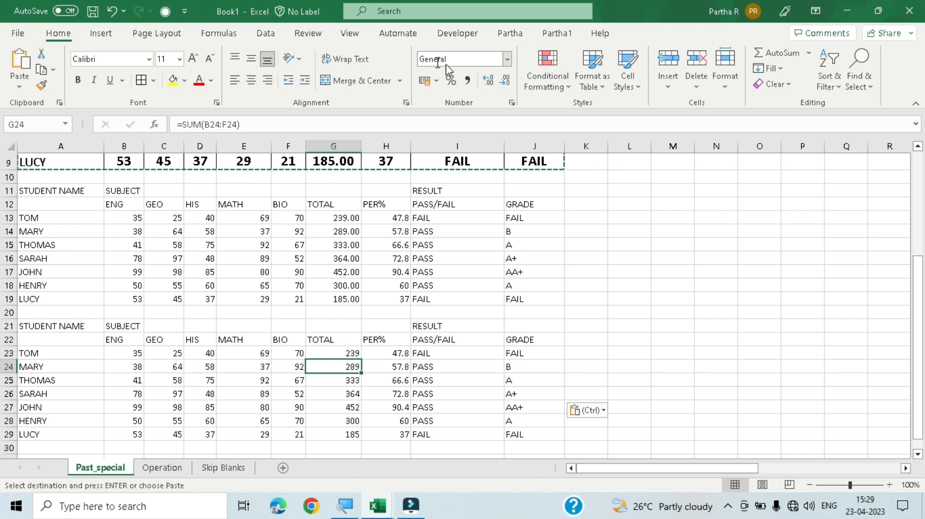
pyautogui.click(340, 392)
pyautogui.click(335, 393)
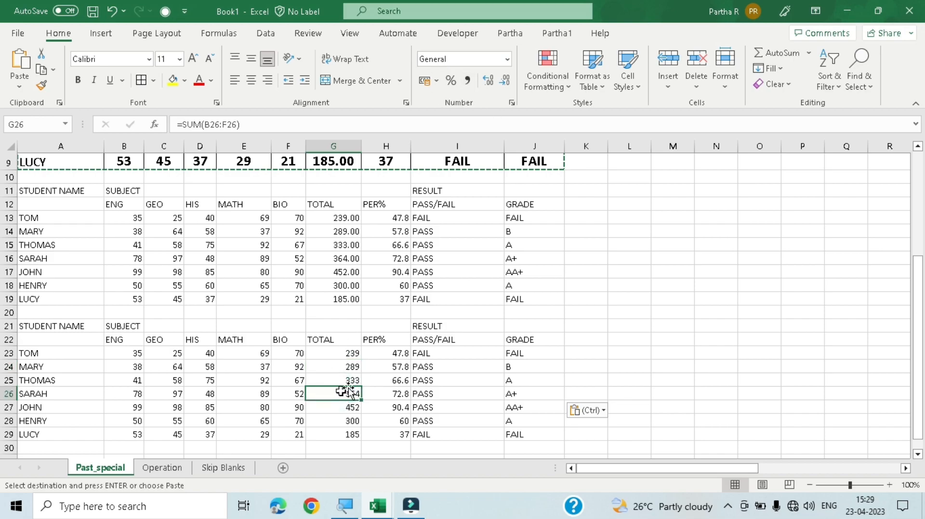
pyautogui.scroll(1, 349, 386)
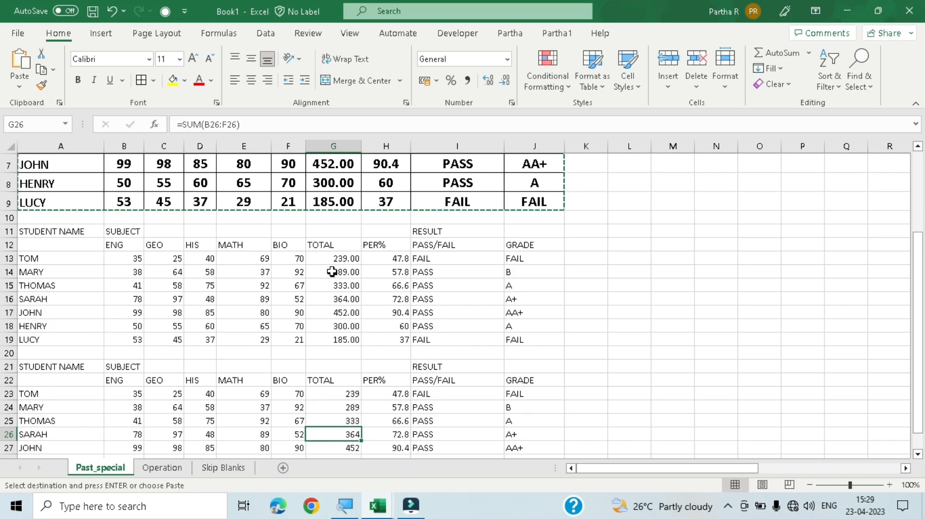
pyautogui.click(347, 270)
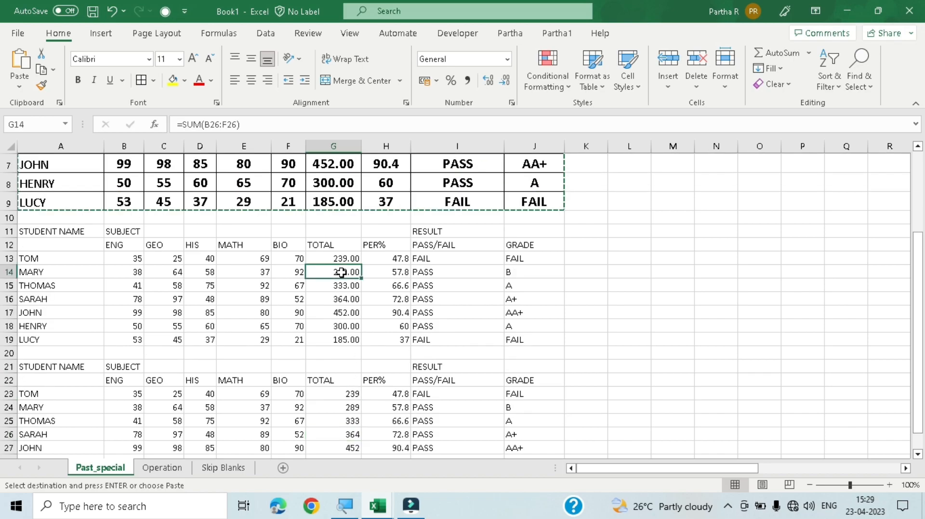
pyautogui.click(329, 398)
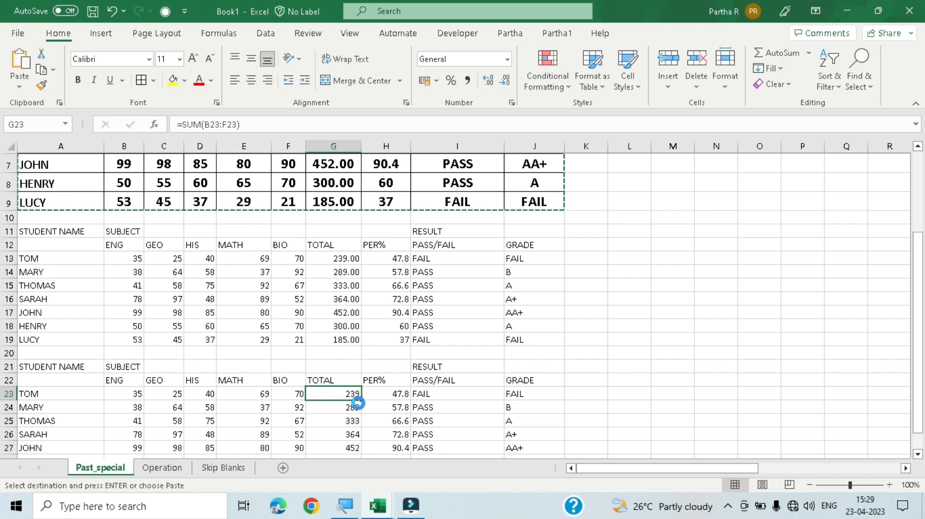
# Undo both pasted copies and paste the table at A11 with the Keep Source Formatting option.
pyautogui.hotkey('ctrl', 'z')
pyautogui.hotkey('ctrl', 'z')
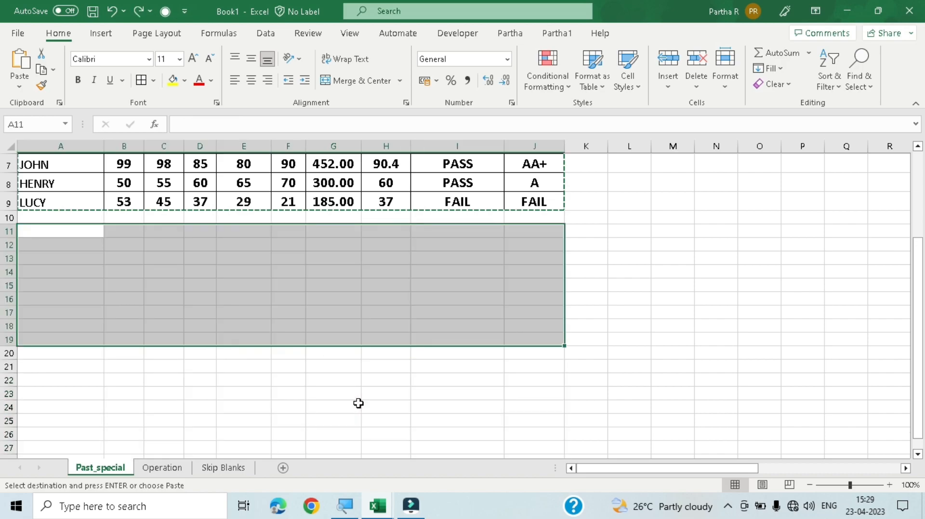
pyautogui.scroll(2, 356, 402)
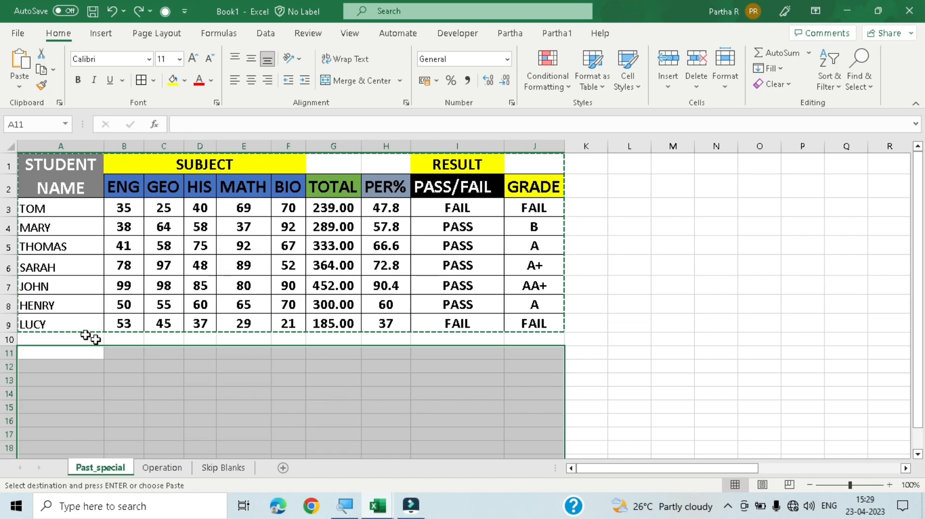
pyautogui.click(77, 354)
pyautogui.rightClick(75, 353)
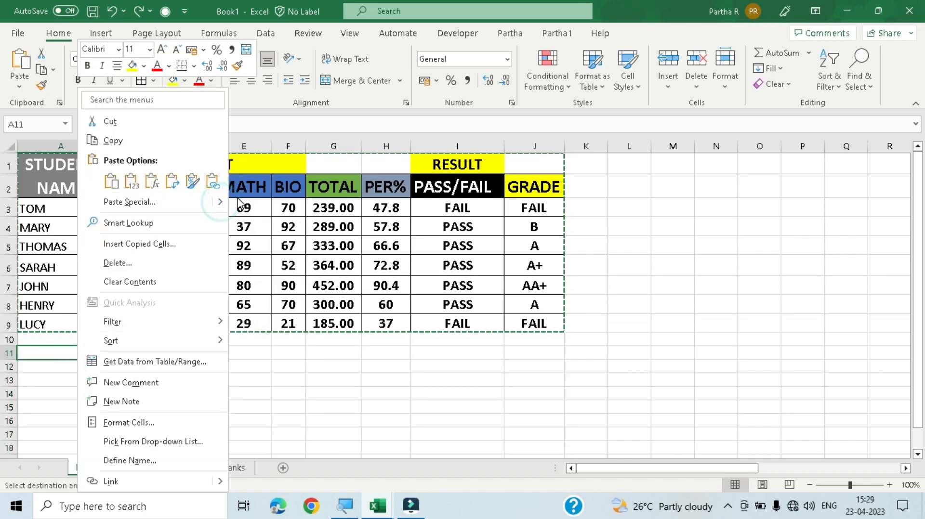
pyautogui.moveTo(225, 207)
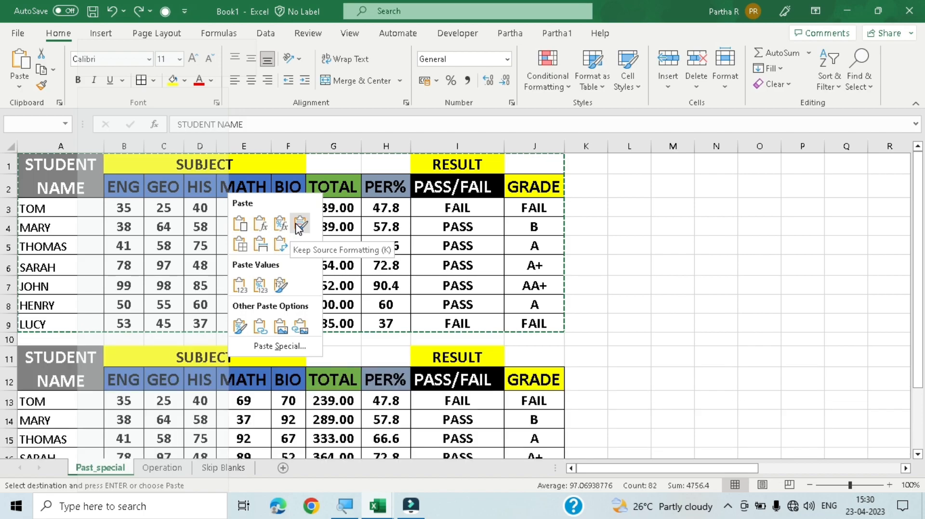
pyautogui.click(299, 224)
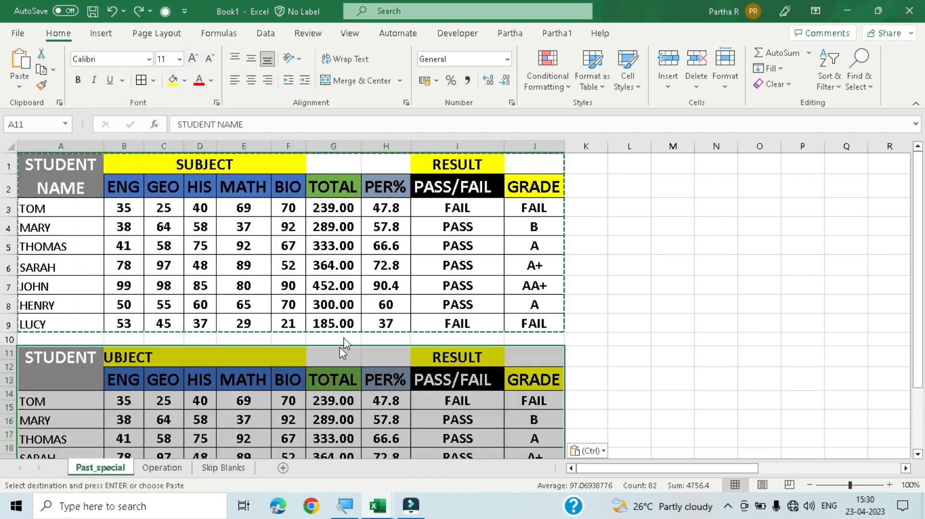
# Examine the new copy's header formatting and the formulas in its TOTAL, PER%, PASS/FAIL and GRADE cells.
pyautogui.scroll(-1, 344, 367)
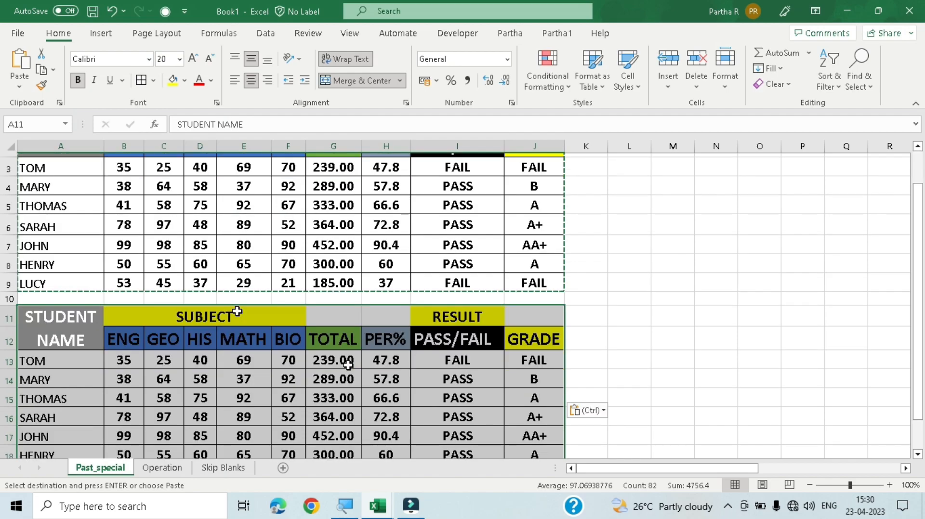
pyautogui.click(205, 326)
pyautogui.scroll(1, 428, 292)
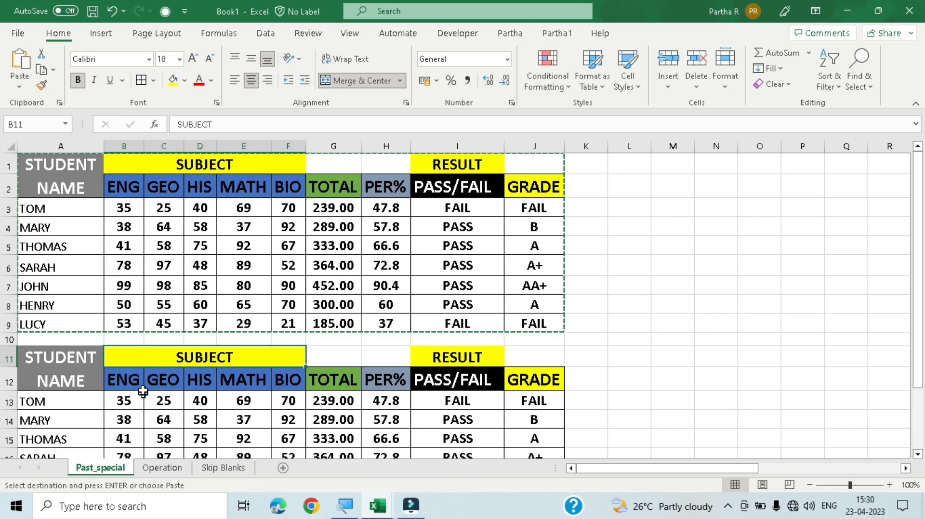
pyautogui.click(81, 359)
pyautogui.click(313, 404)
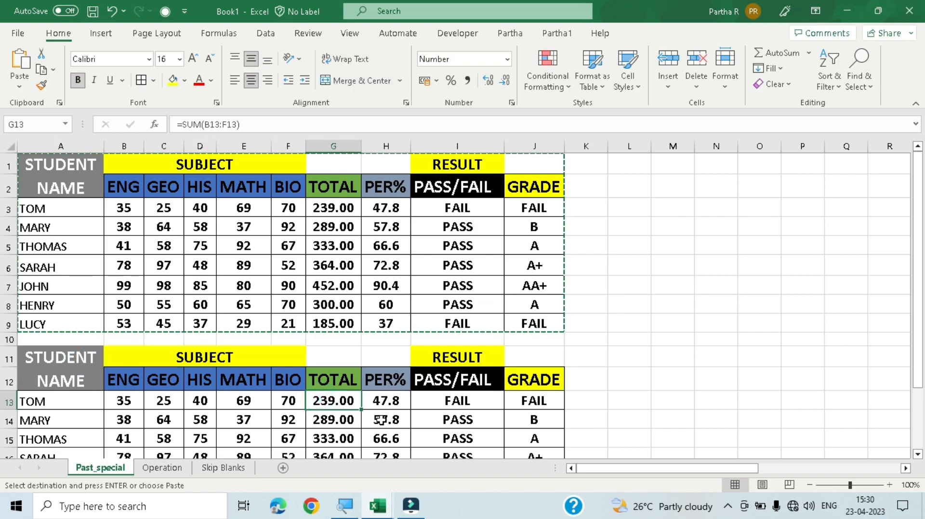
pyautogui.click(381, 419)
pyautogui.click(436, 420)
pyautogui.click(533, 422)
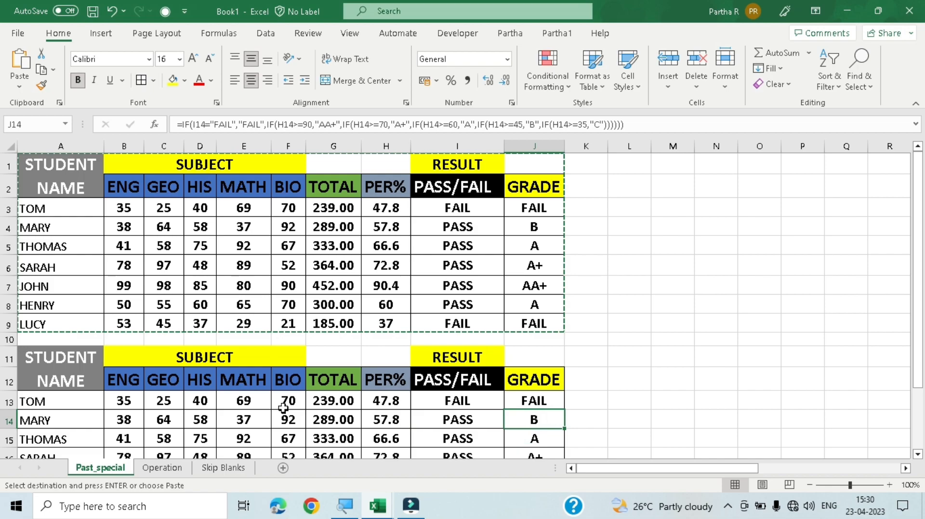
# Compare the source table's TOTAL, PER% and PASS/FAIL formulas with the calculated columns of the copy that keeps source formatting.
pyautogui.click(336, 251)
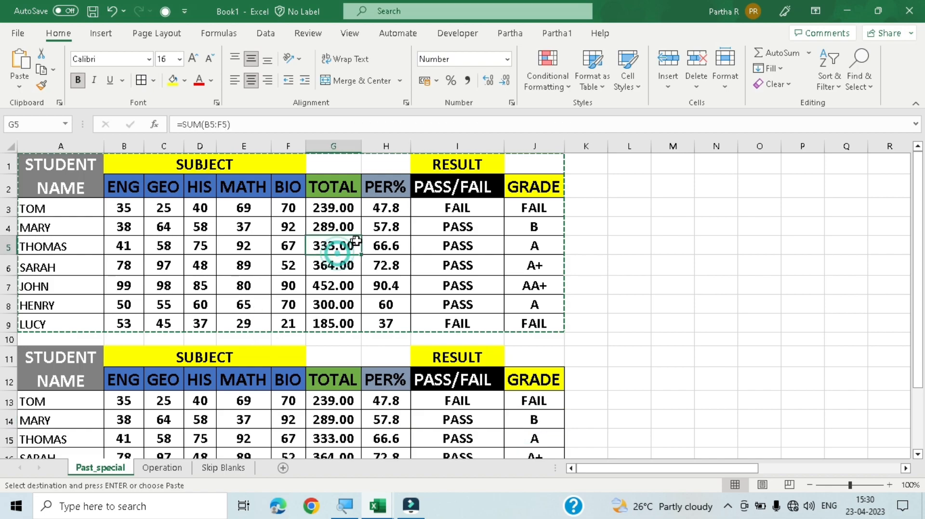
pyautogui.click(378, 242)
pyautogui.click(457, 280)
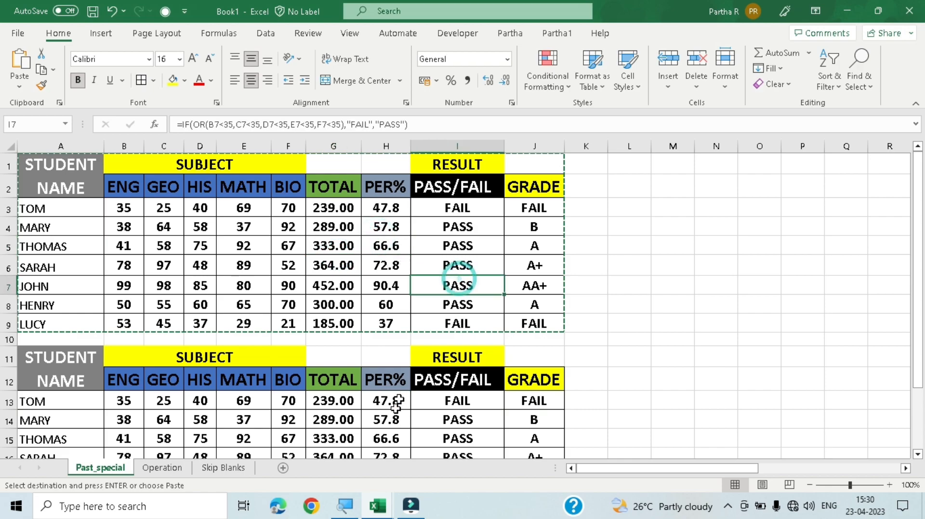
pyautogui.click(394, 438)
pyautogui.click(460, 436)
pyautogui.click(529, 436)
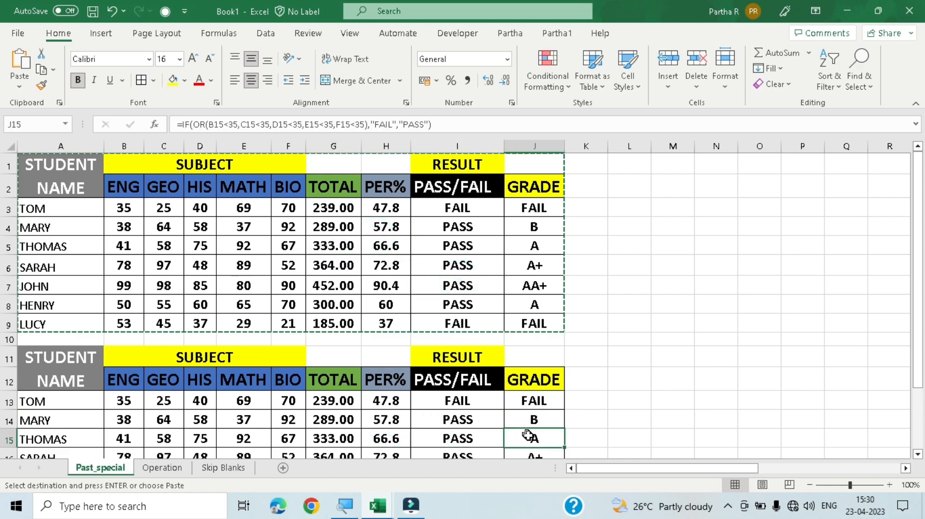
pyautogui.scroll(-2, 306, 426)
pyautogui.click(320, 426)
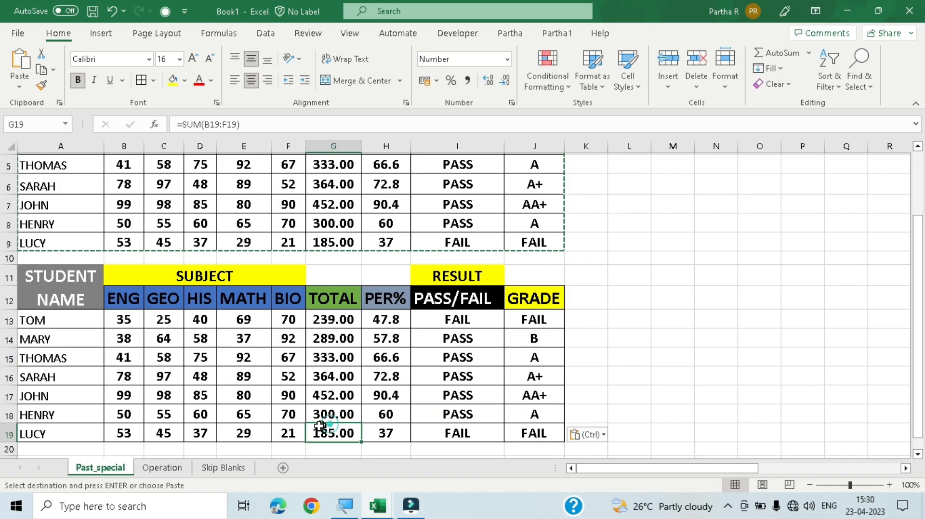
pyautogui.scroll(2, 356, 378)
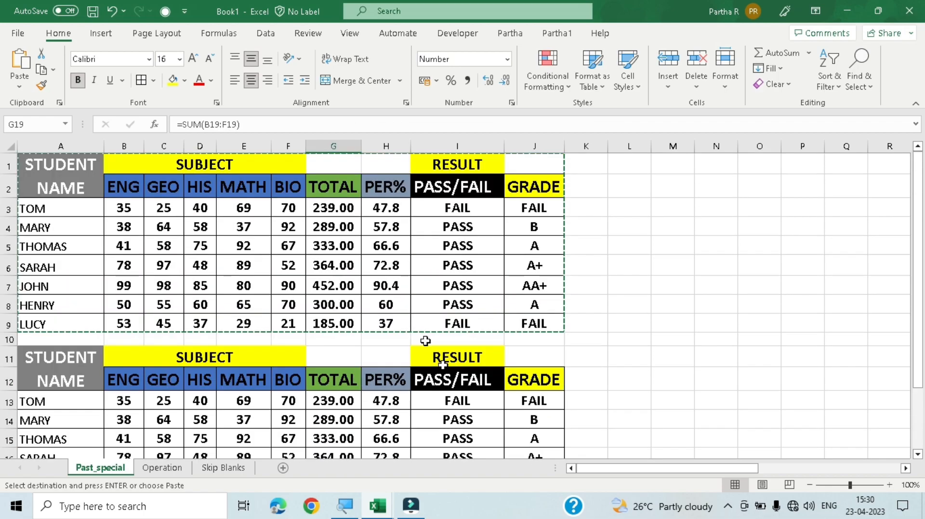
# Undo the pasted copy that keeps source formatting and select cell A11 below the source table.
pyautogui.scroll(-4, 421, 370)
pyautogui.hotkey('ctrl', 'z')
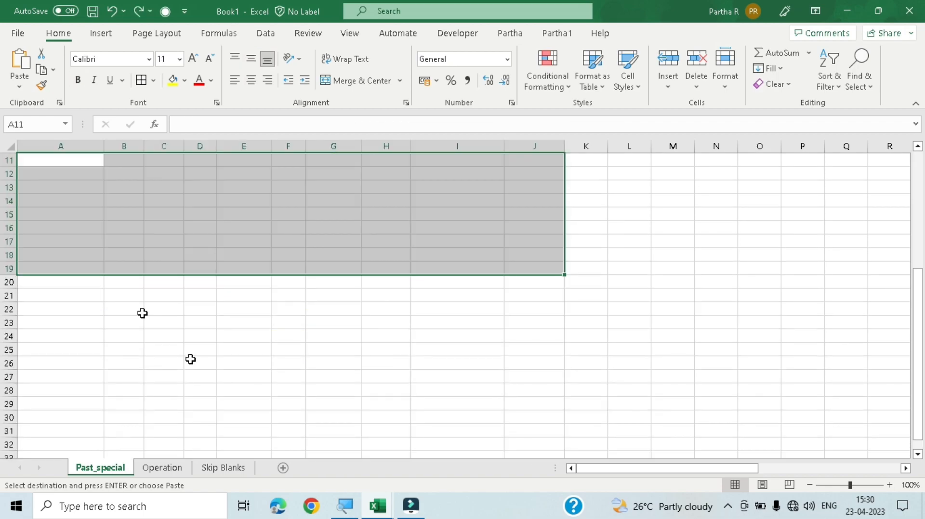
pyautogui.scroll(2, 113, 336)
pyautogui.click(66, 287)
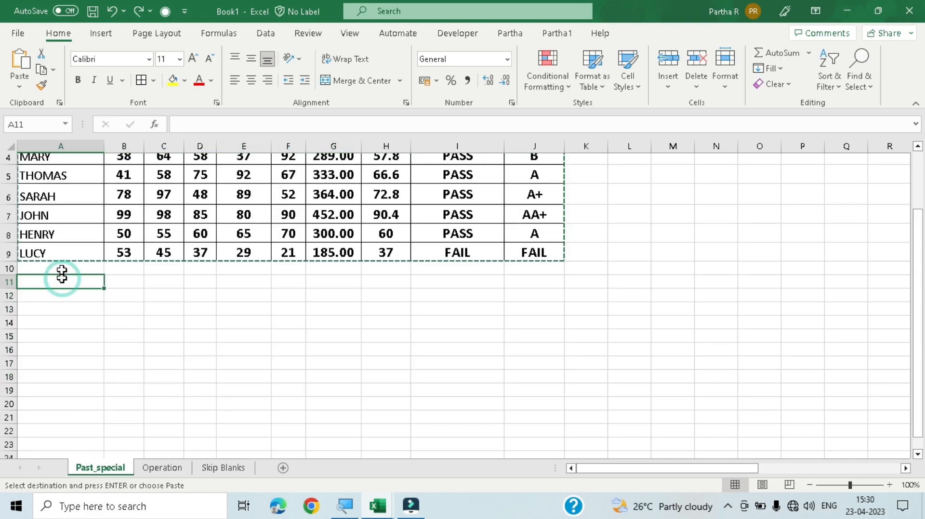
# Review the Paste Special options offered for the copied table at cell A11, without pasting anything.
pyautogui.rightClick(67, 281)
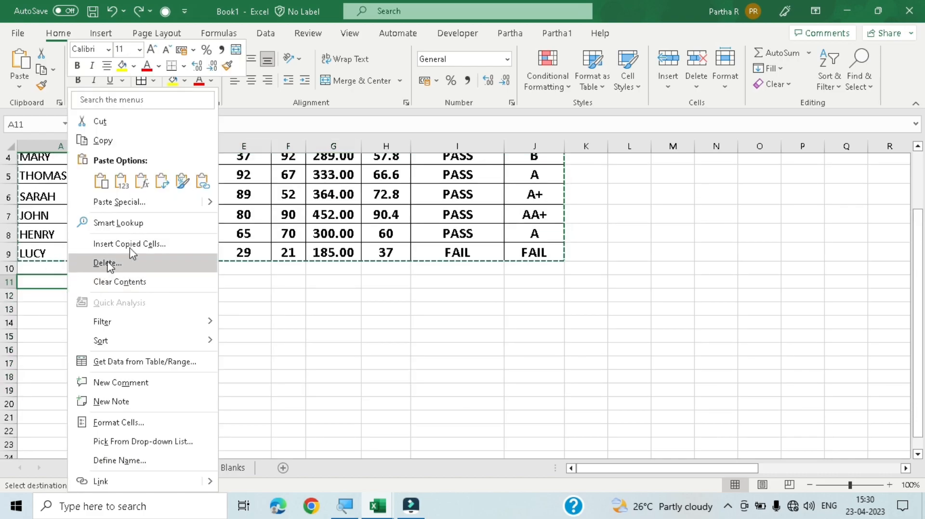
pyautogui.click(206, 200)
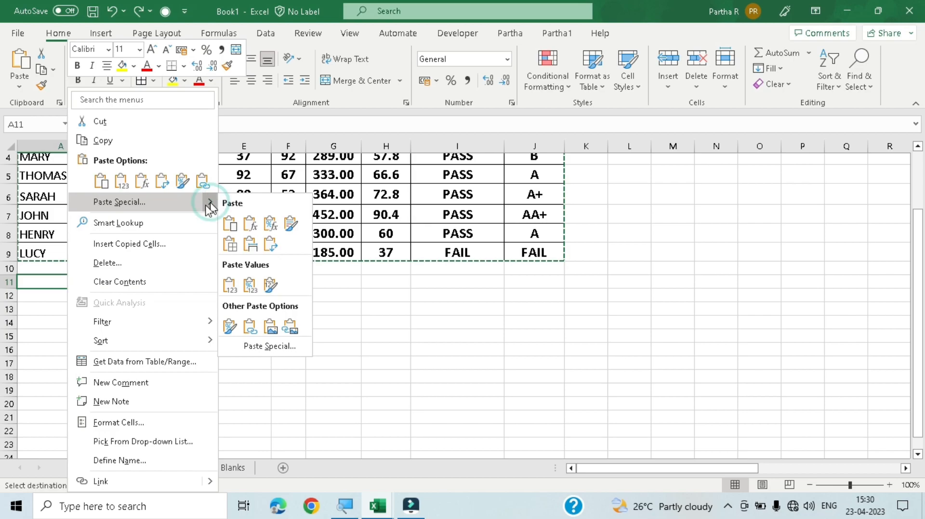
pyautogui.click(43, 359)
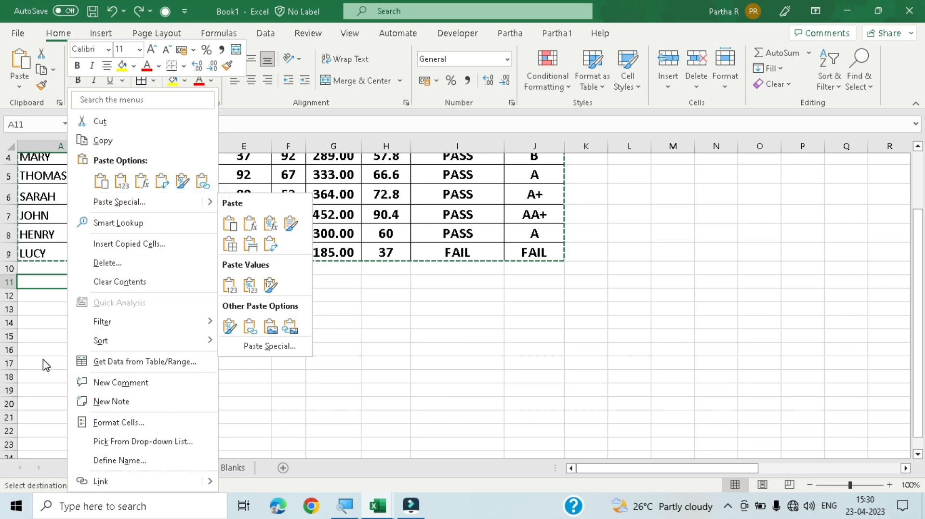
pyautogui.click(19, 87)
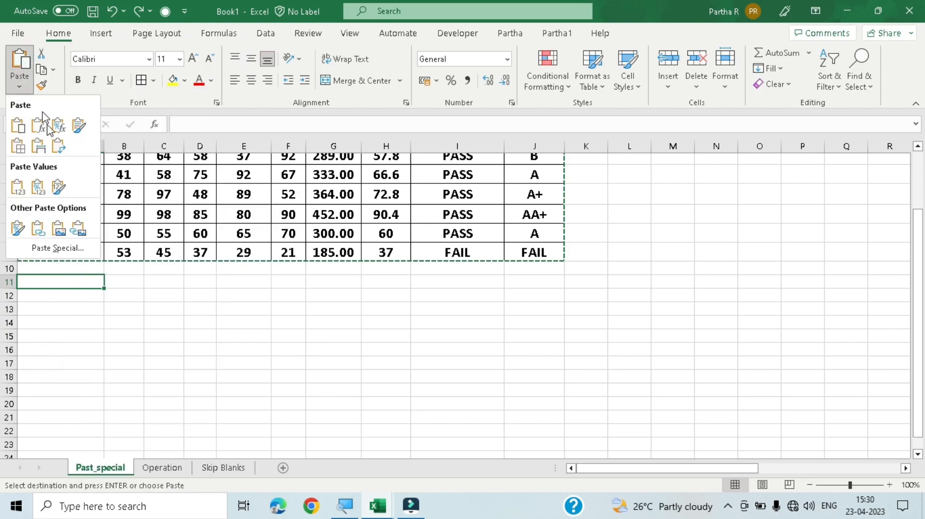
pyautogui.click(83, 283)
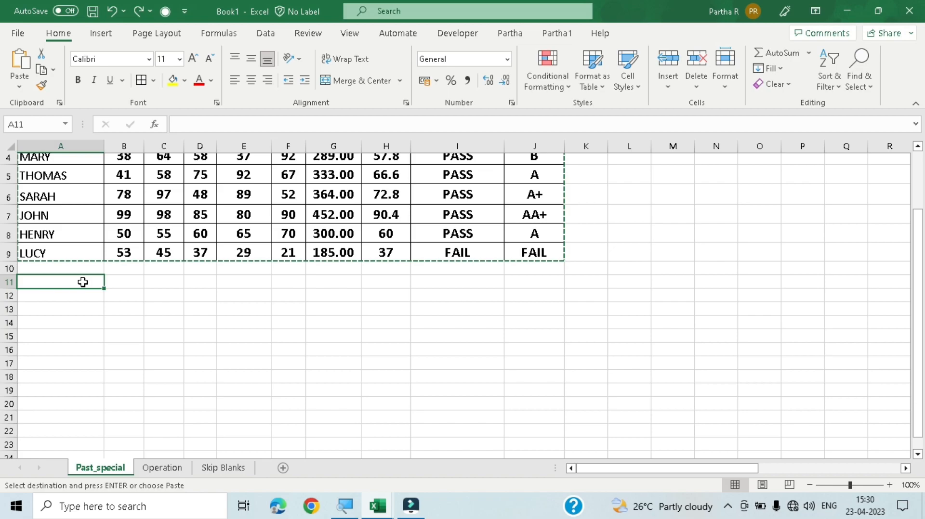
# Display the keyboard access keys assigned to the individual paste options, and dismiss them without pasting.
pyautogui.press('alt')
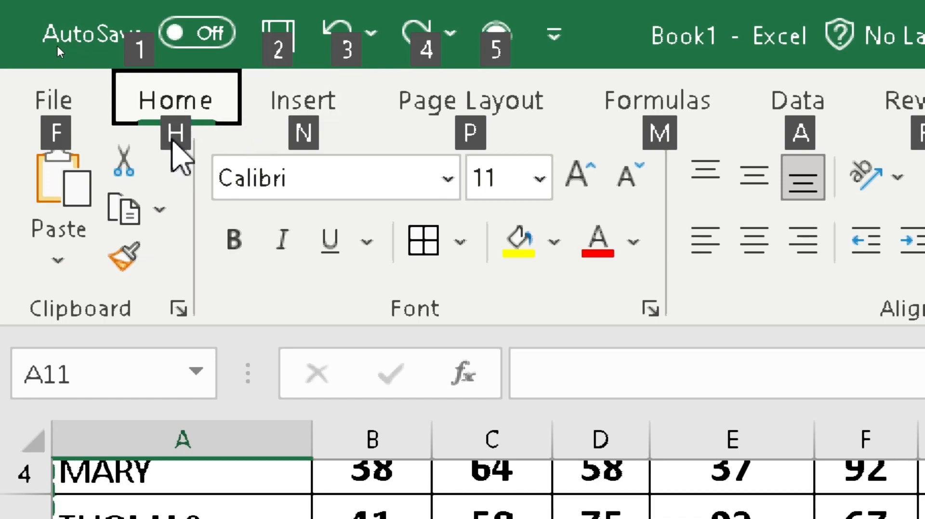
pyautogui.press('h')
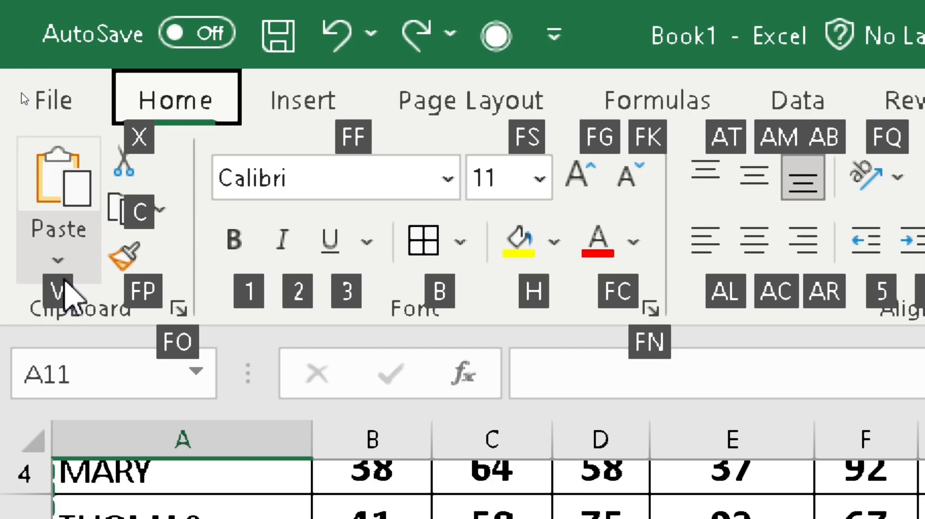
pyautogui.press('v')
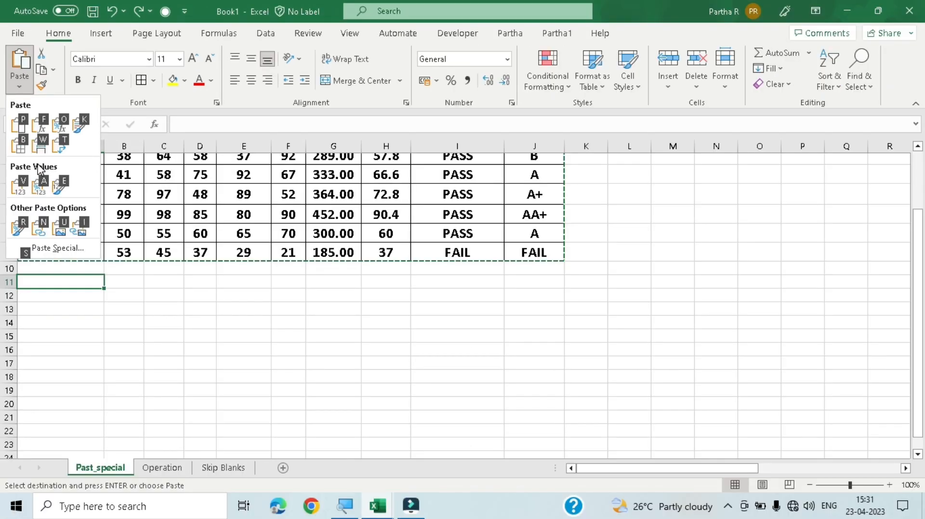
pyautogui.click(60, 145)
pyautogui.click(213, 349)
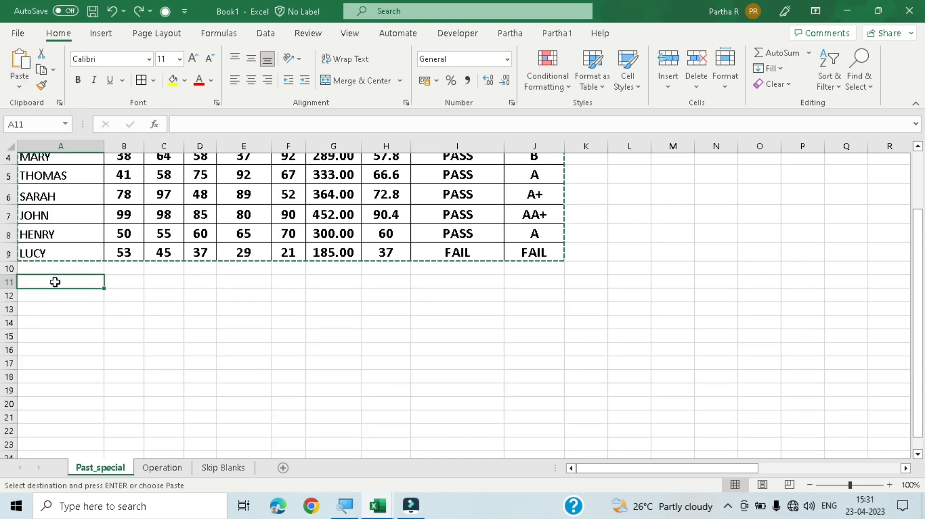
# Paste the copied marks table at A11 with the No Borders option.
pyautogui.rightClick(55, 282)
pyautogui.click(198, 202)
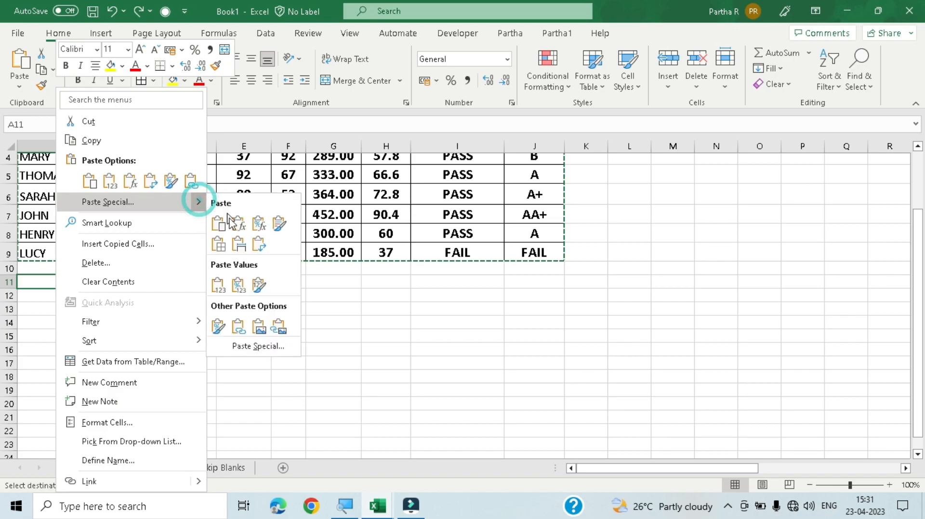
pyautogui.click(219, 245)
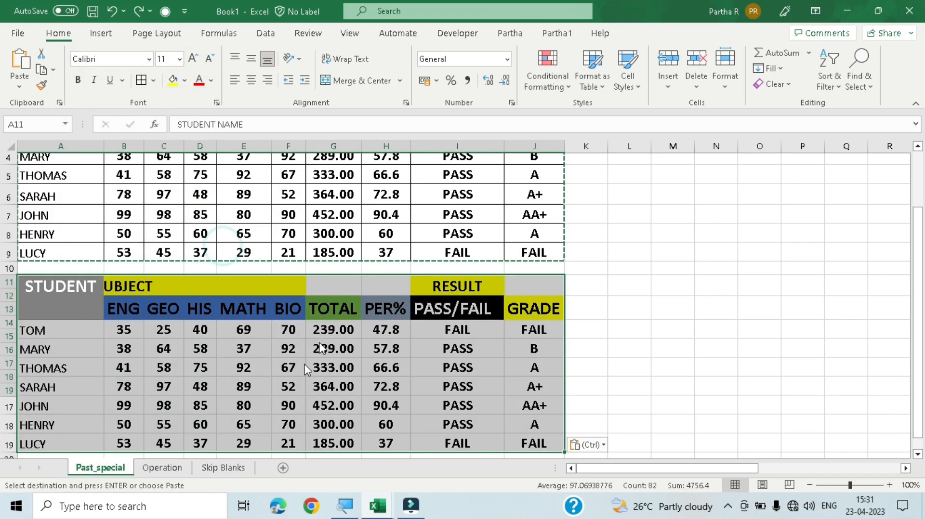
# Examine the formulas in the borderless copy's TOTAL, PER%, PASS/FAIL and GRADE cells.
pyautogui.click(327, 369)
pyautogui.scroll(2, 269, 308)
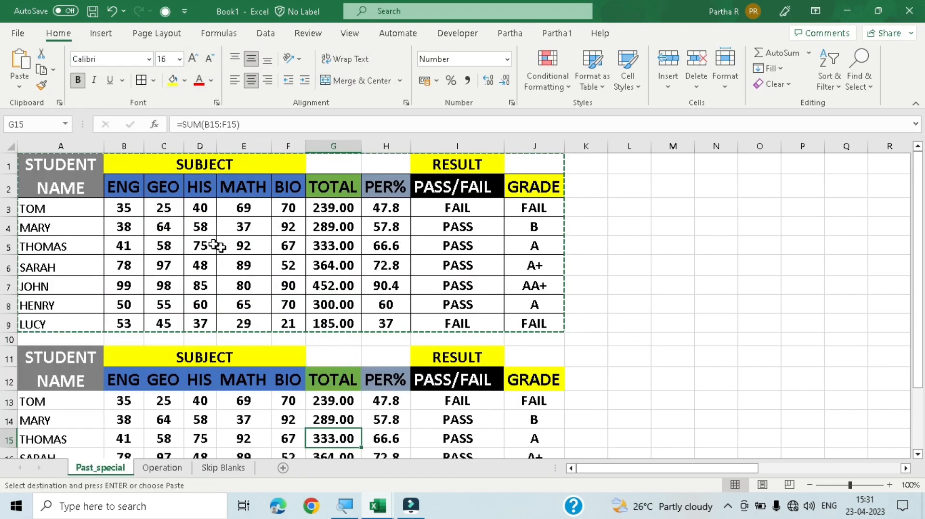
pyautogui.click(347, 420)
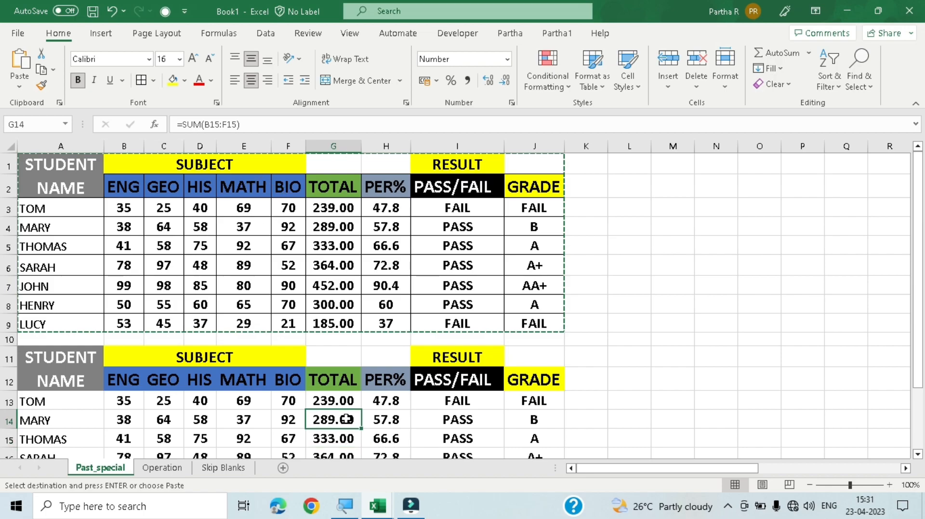
pyautogui.click(388, 418)
pyautogui.click(460, 420)
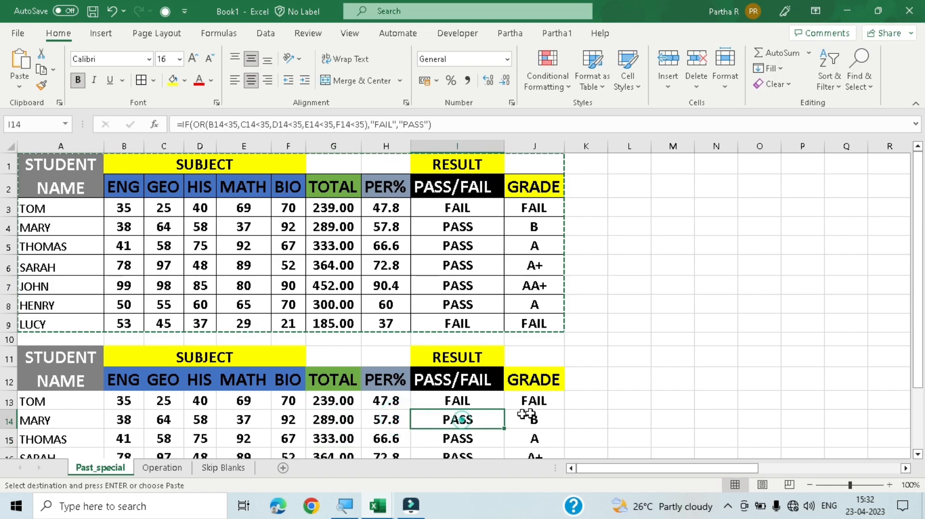
pyautogui.click(545, 417)
pyautogui.click(343, 416)
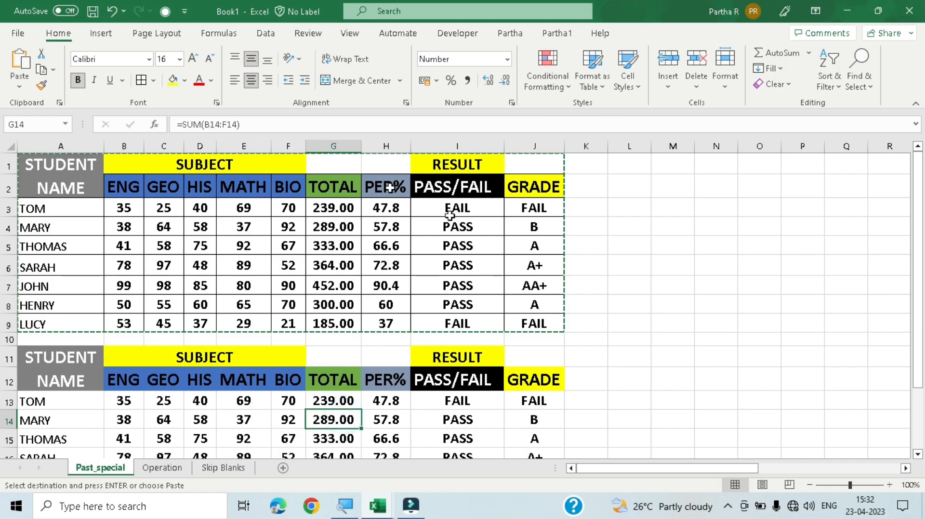
# Compare the cell borders of the source table with those of the copy below it.
pyautogui.scroll(-1, 315, 352)
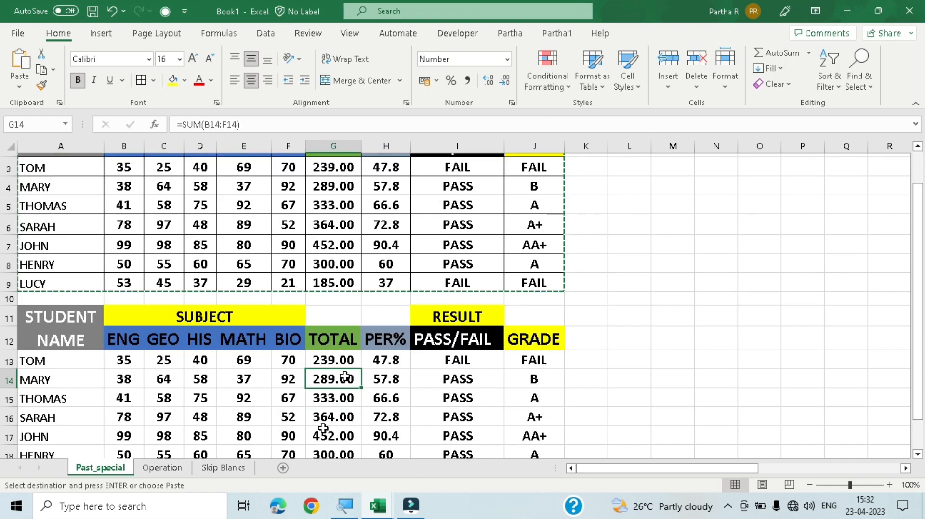
pyautogui.click(292, 401)
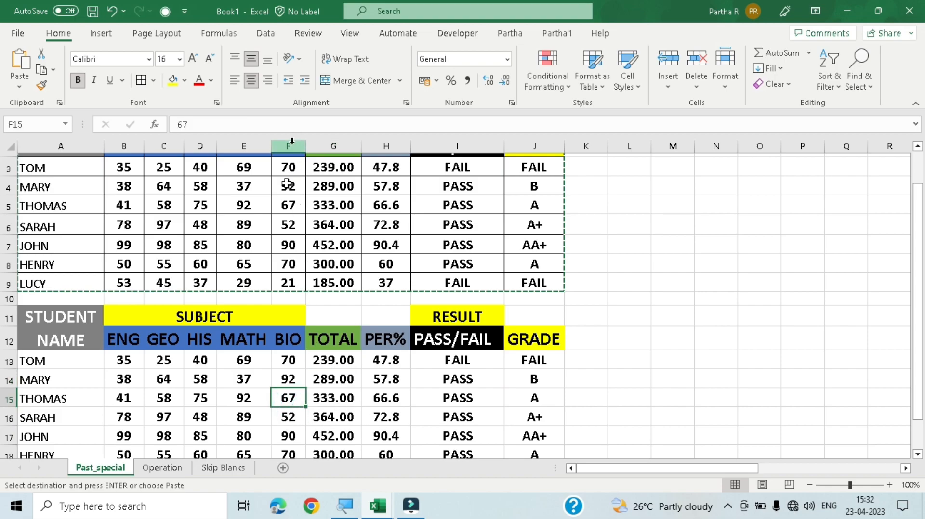
pyautogui.scroll(1, 287, 185)
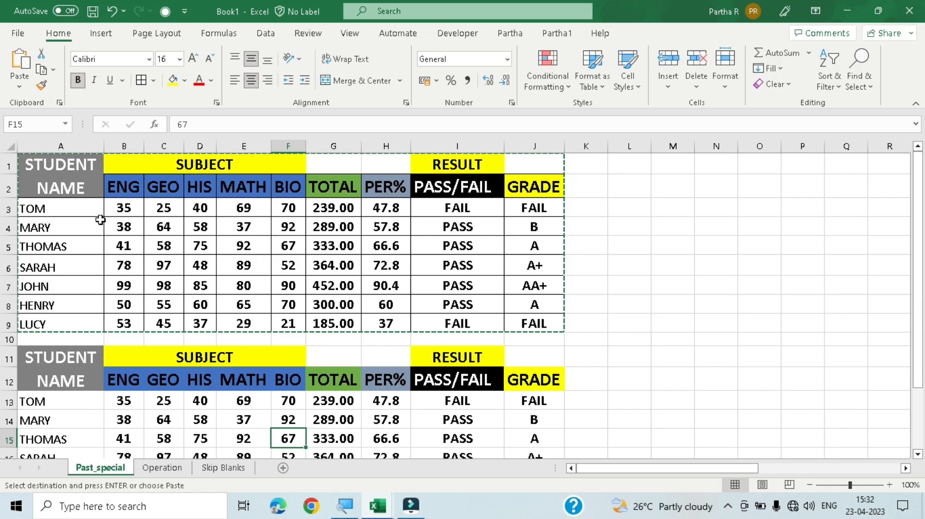
pyautogui.scroll(-2, 446, 347)
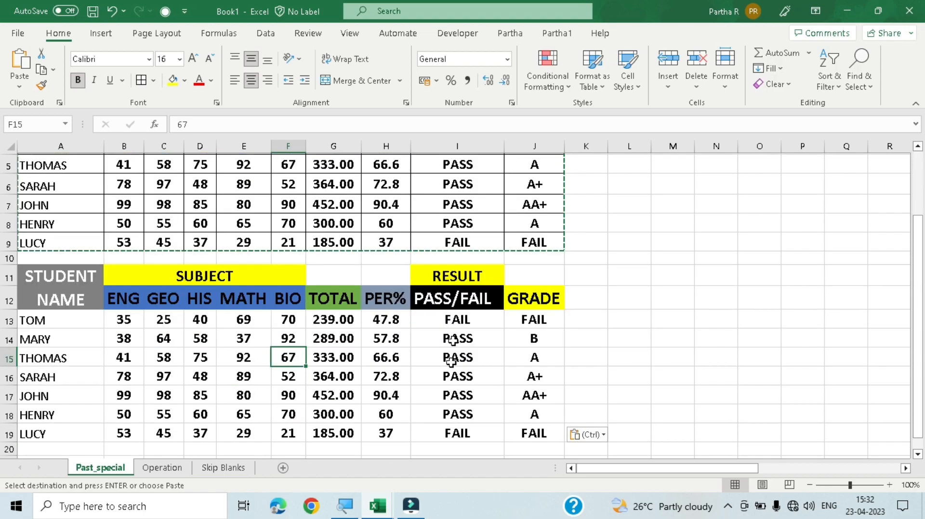
pyautogui.scroll(-1, 267, 378)
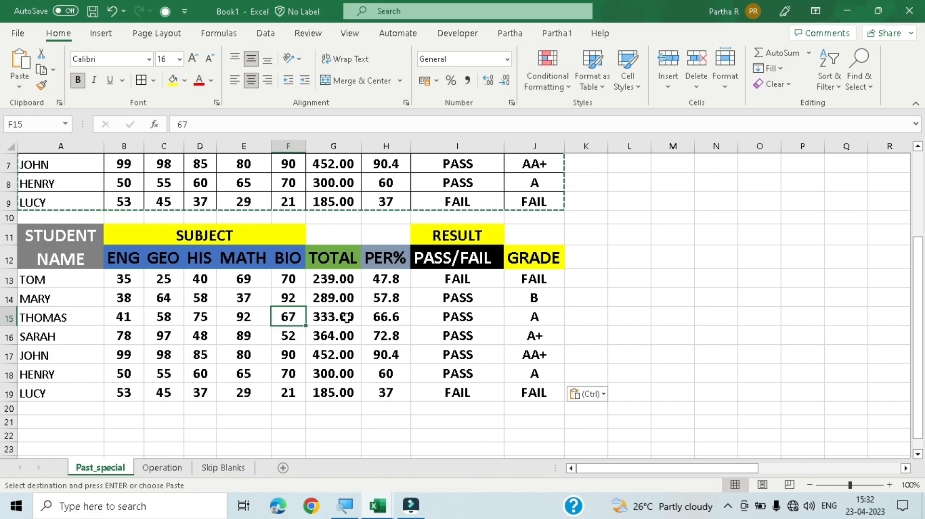
# Undo the borderless copy and paste the table at A11 with the Keep Source Column Widths option.
pyautogui.hotkey('ctrl', 'z')
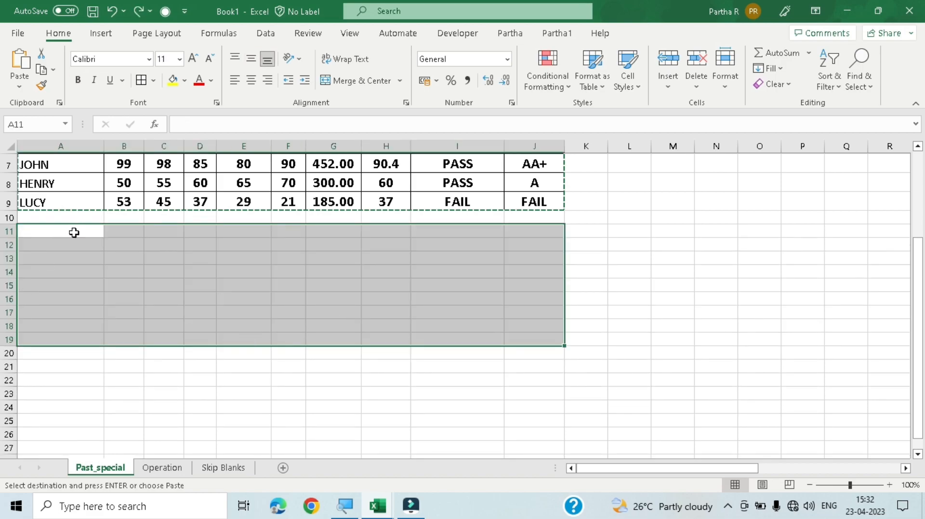
pyautogui.rightClick(74, 233)
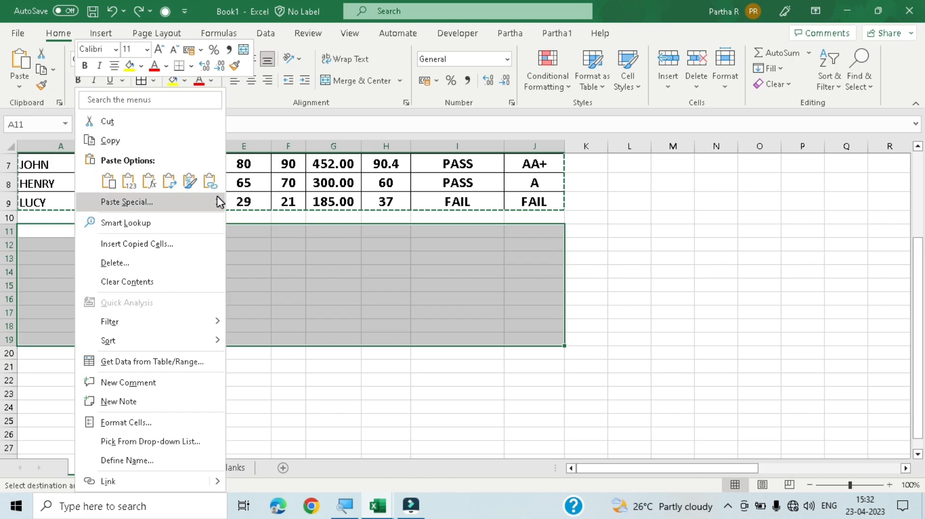
pyautogui.moveTo(218, 205)
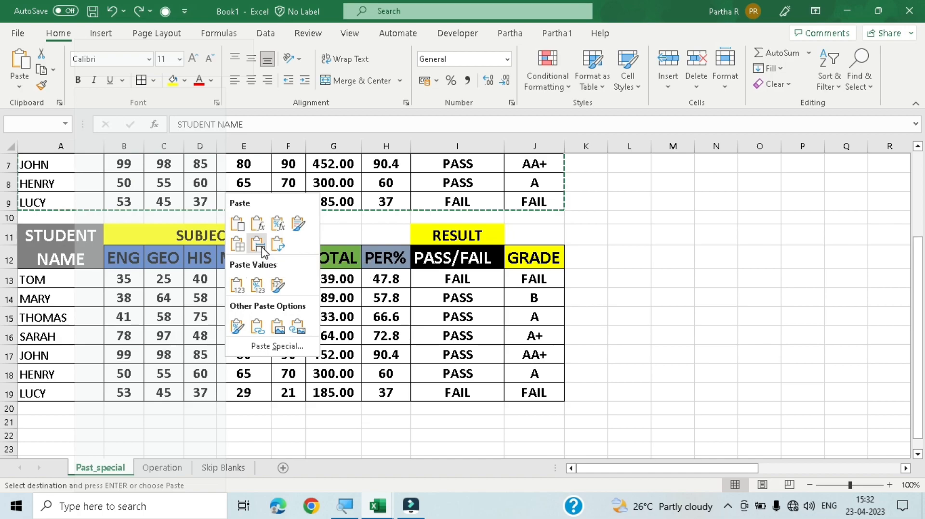
pyautogui.click(262, 247)
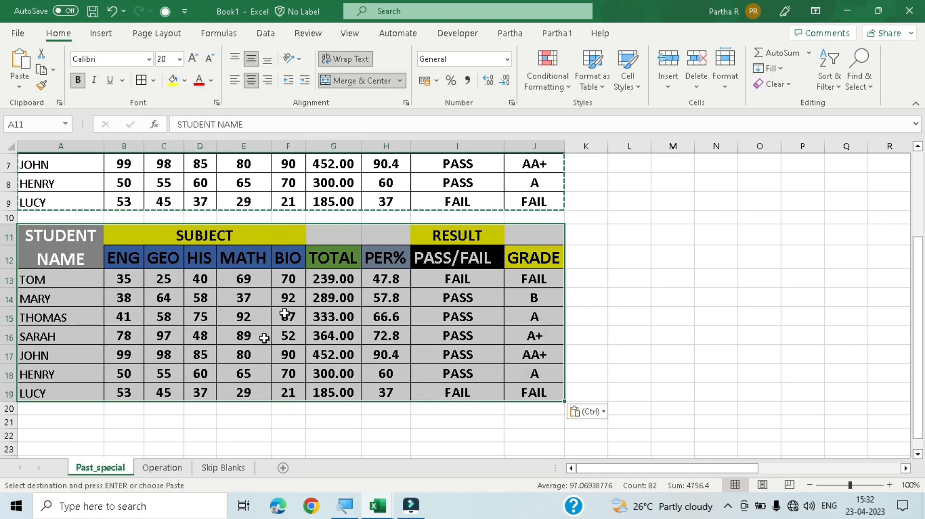
# Compare the column widths and layout of the newly pasted copy with the source table above.
pyautogui.scroll(1, 217, 359)
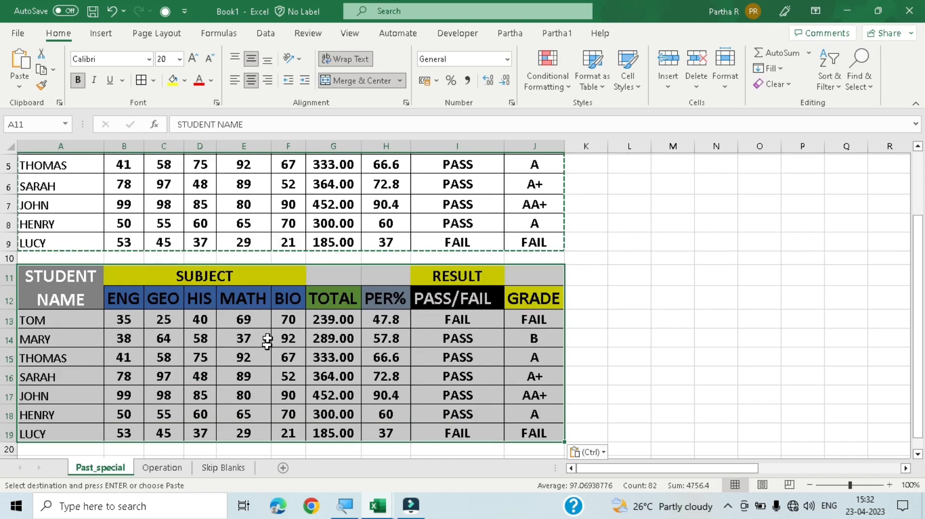
pyautogui.scroll(1, 242, 320)
pyautogui.click(202, 205)
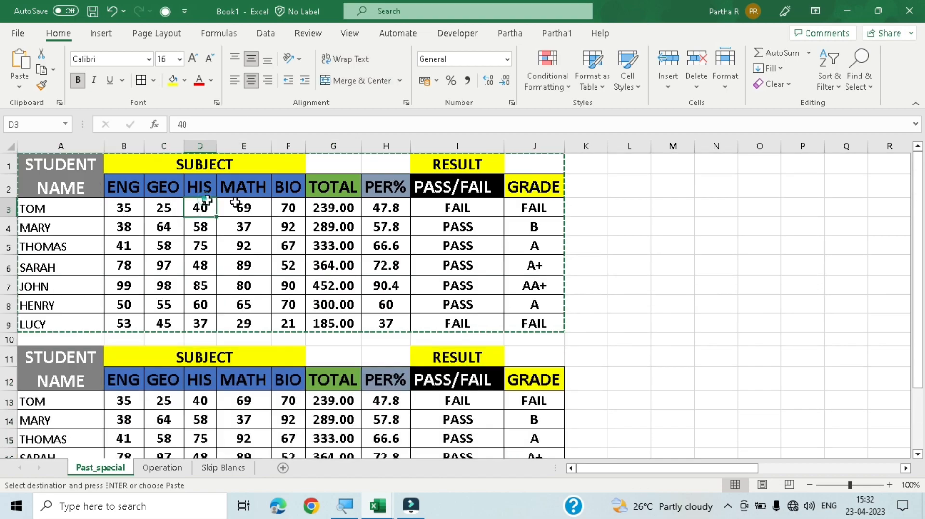
pyautogui.scroll(-2, 200, 380)
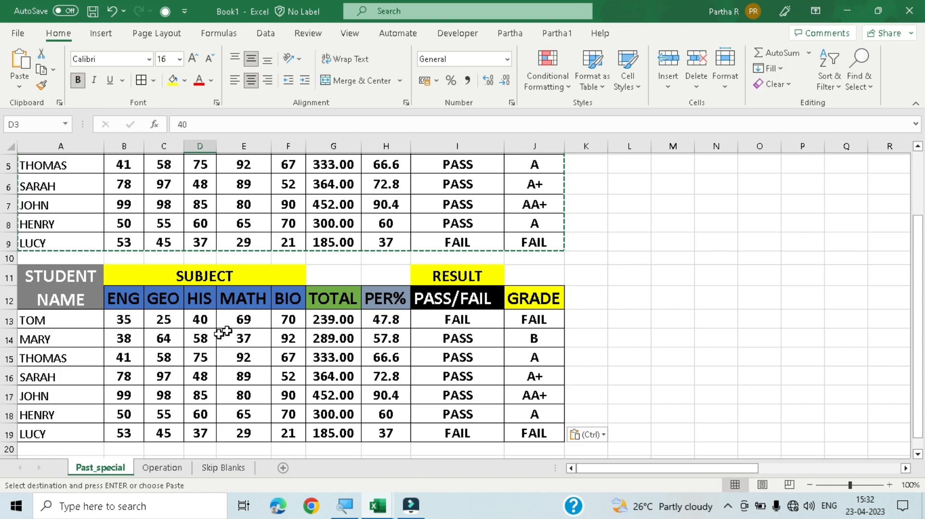
pyautogui.scroll(2, 262, 357)
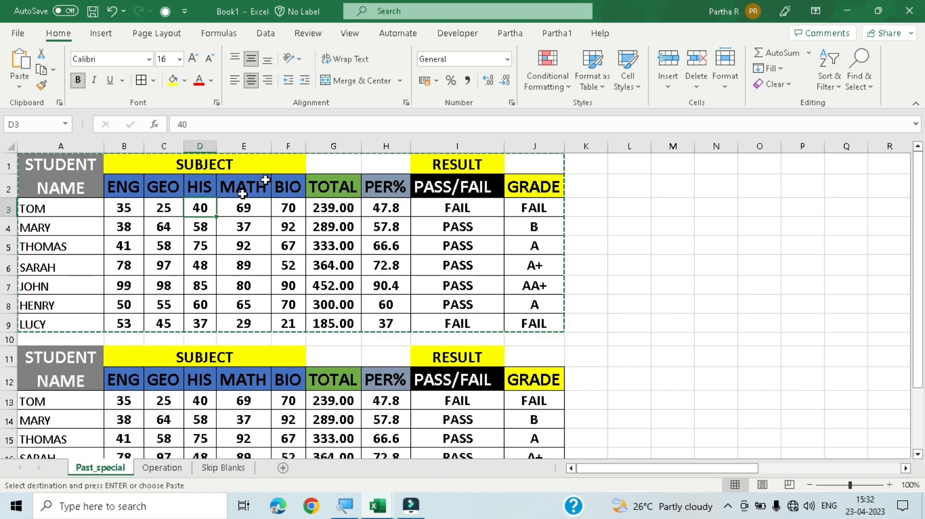
pyautogui.click(270, 386)
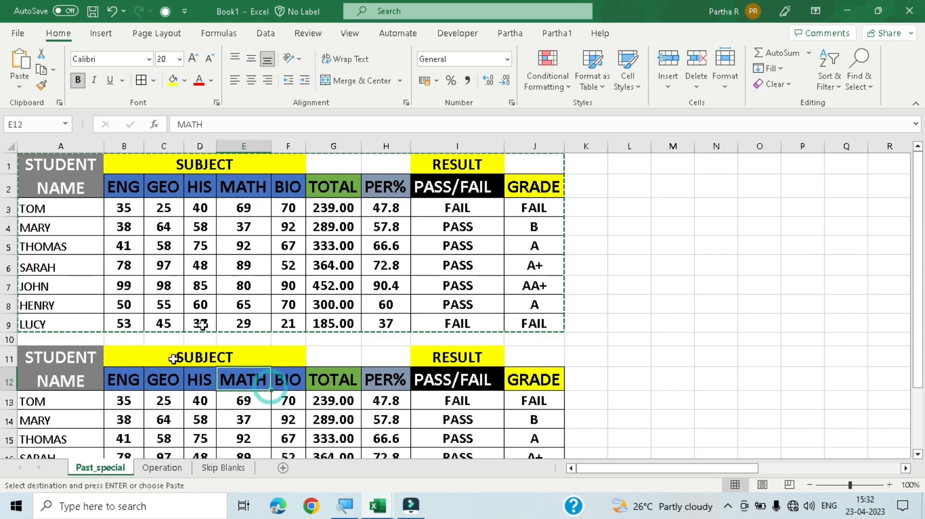
# Paste the copied student marks table at L1 with the Keep Source Column Widths option.
pyautogui.moveTo(669, 470); pyautogui.dragTo(698, 470)
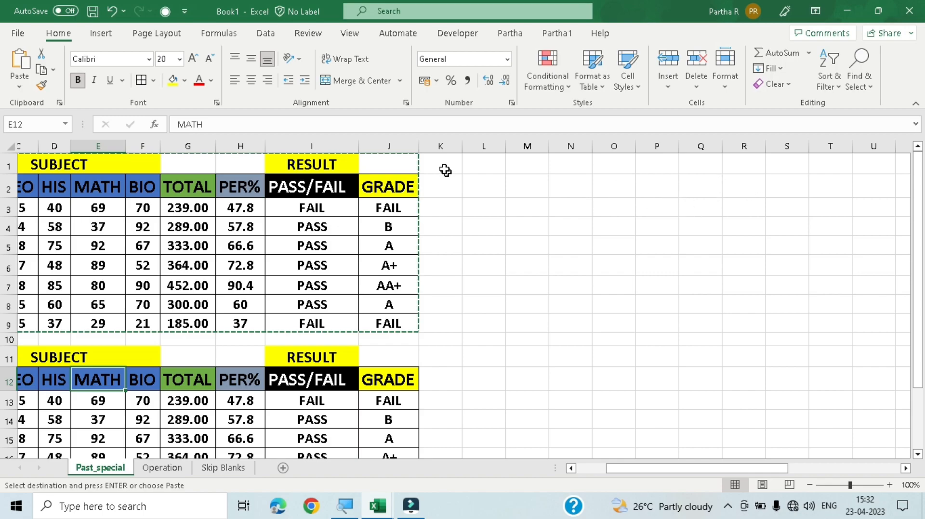
pyautogui.click(494, 169)
pyautogui.rightClick(493, 169)
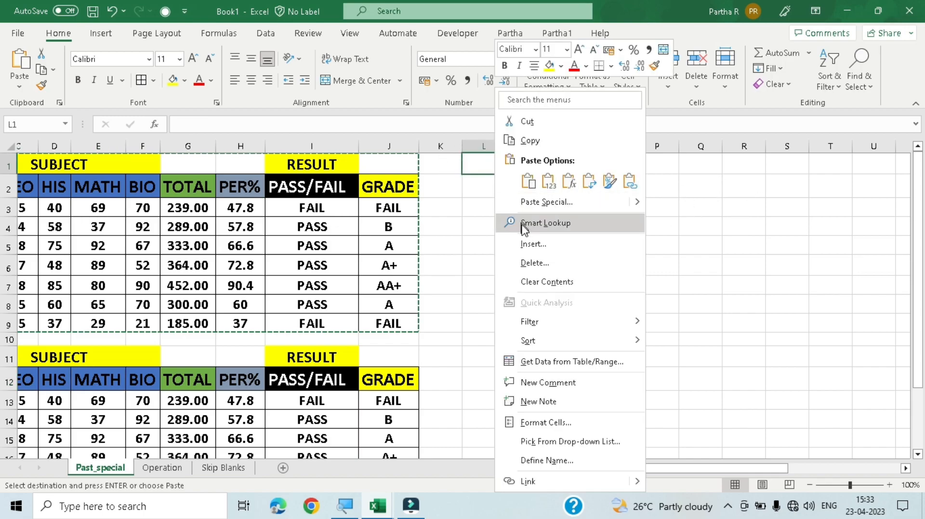
pyautogui.click(642, 202)
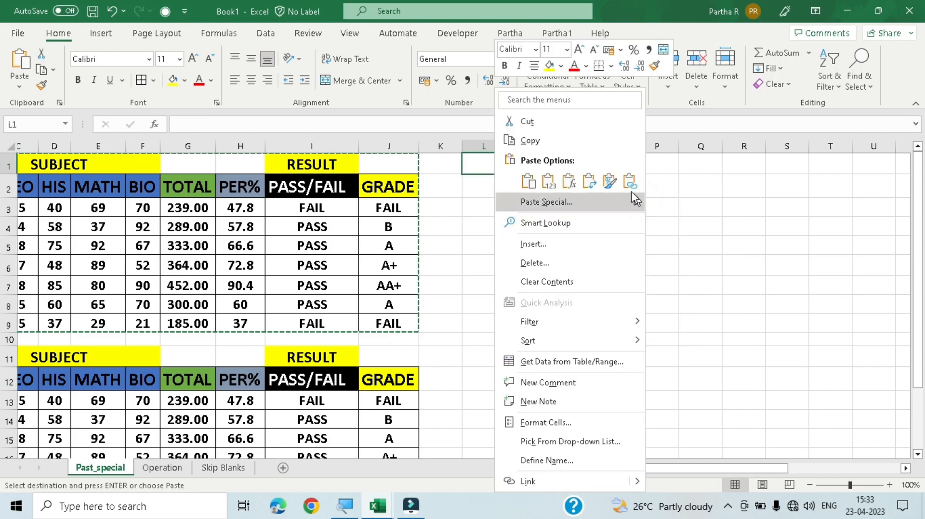
pyautogui.moveTo(641, 204)
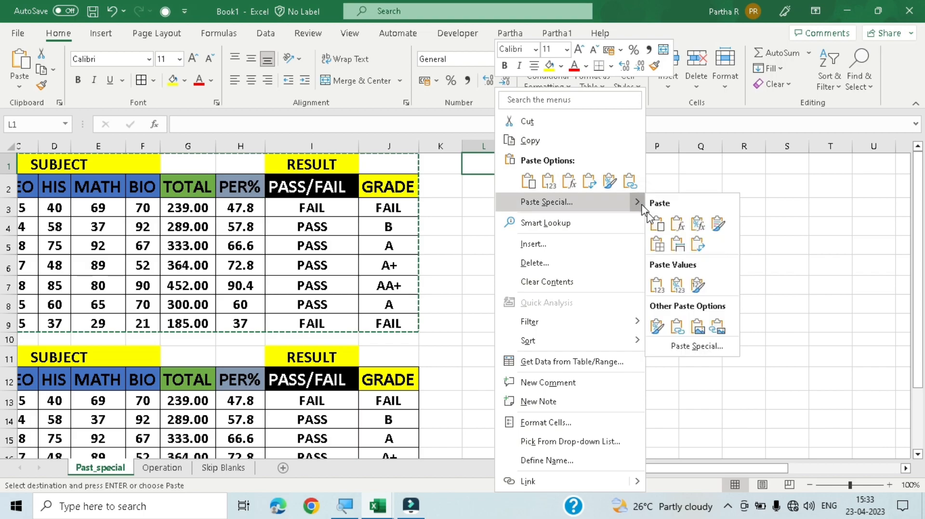
pyautogui.click(677, 244)
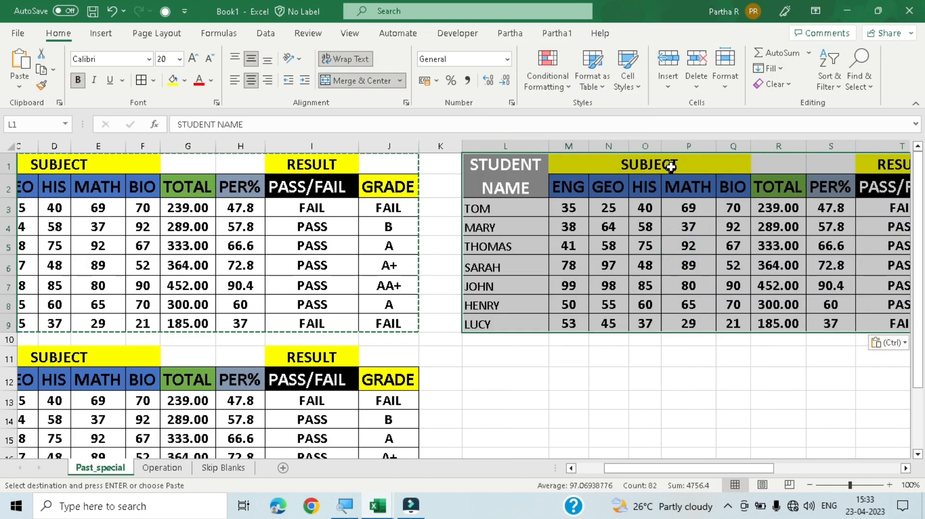
# Compare the column widths of the copy at L1 with those of the source table, starting from the copy's TOTAL column.
pyautogui.click(765, 149)
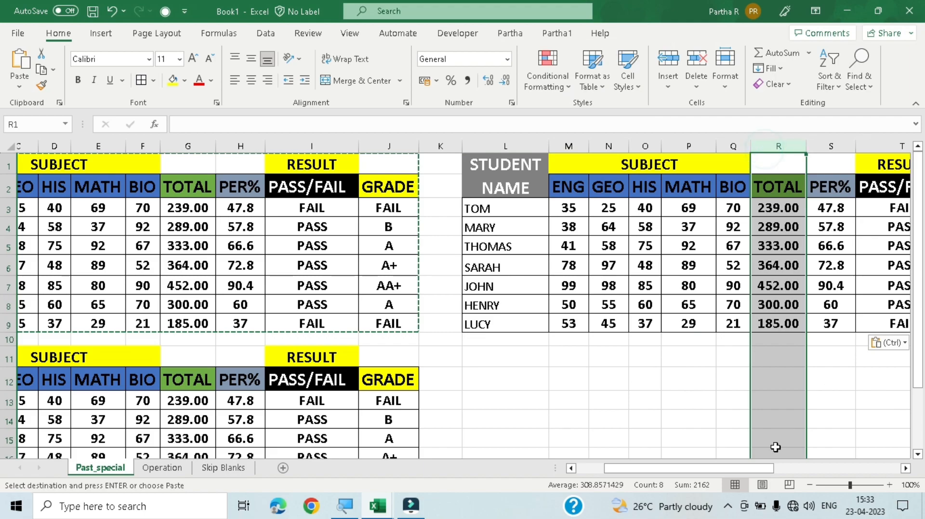
pyautogui.moveTo(757, 466); pyautogui.dragTo(825, 470)
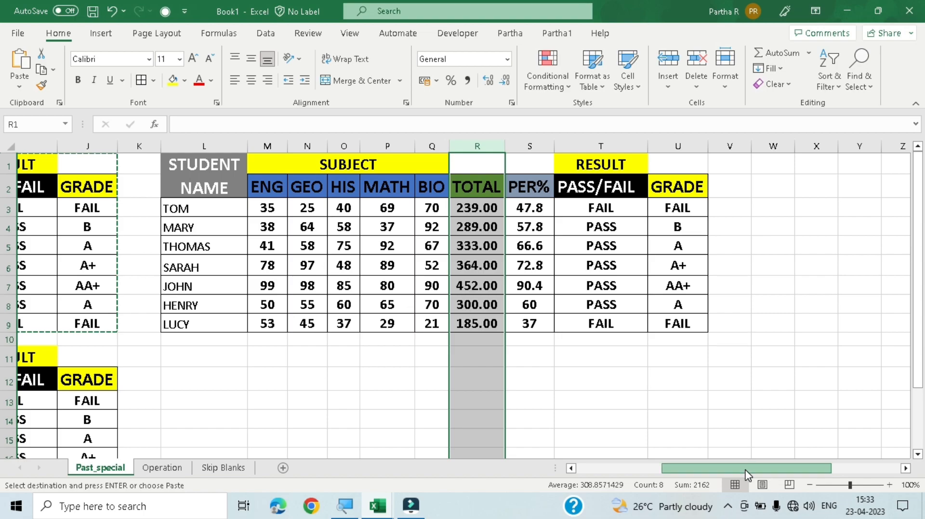
pyautogui.moveTo(742, 466); pyautogui.dragTo(656, 466)
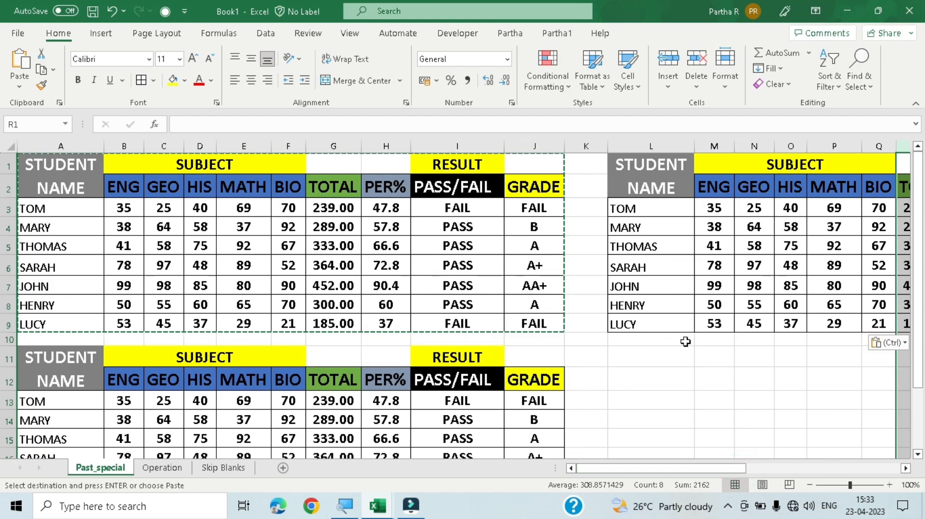
# Undo the copies at L1 and A11, and paste the table at A11 with the Transpose option.
pyautogui.hotkey('ctrl', 'z')
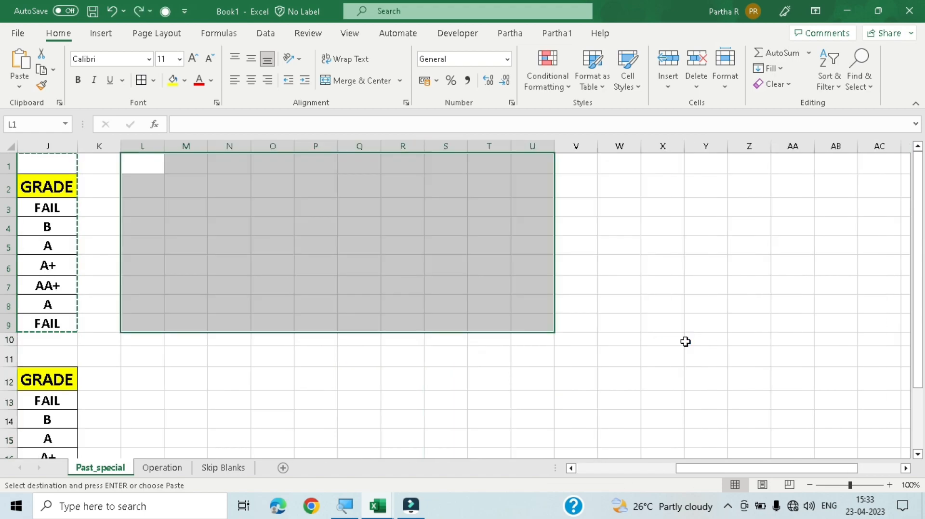
pyautogui.hotkey('ctrl', 'z')
pyautogui.click(75, 354)
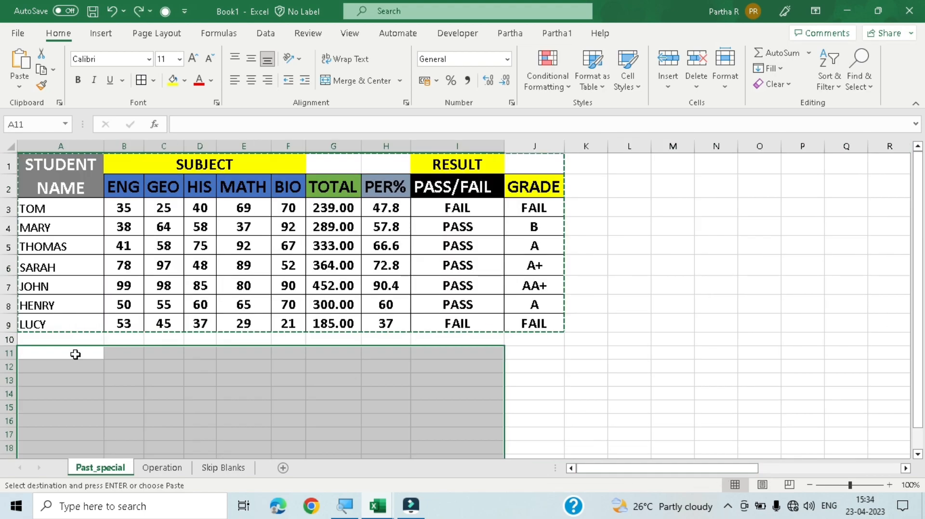
pyautogui.rightClick(72, 355)
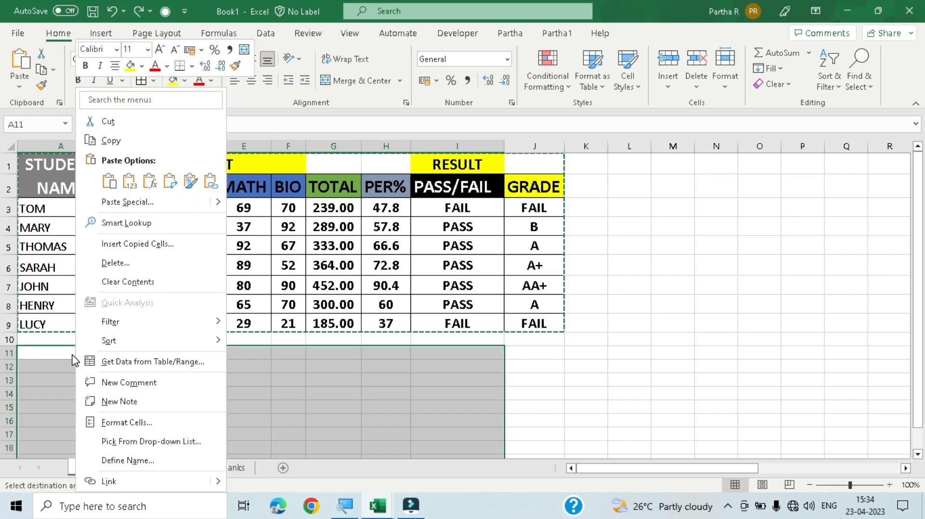
pyautogui.moveTo(222, 209)
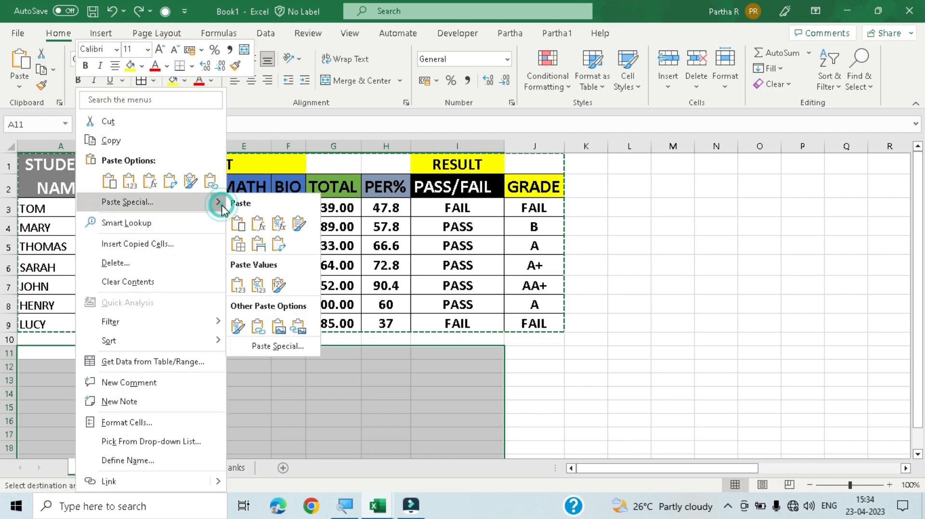
pyautogui.click(281, 247)
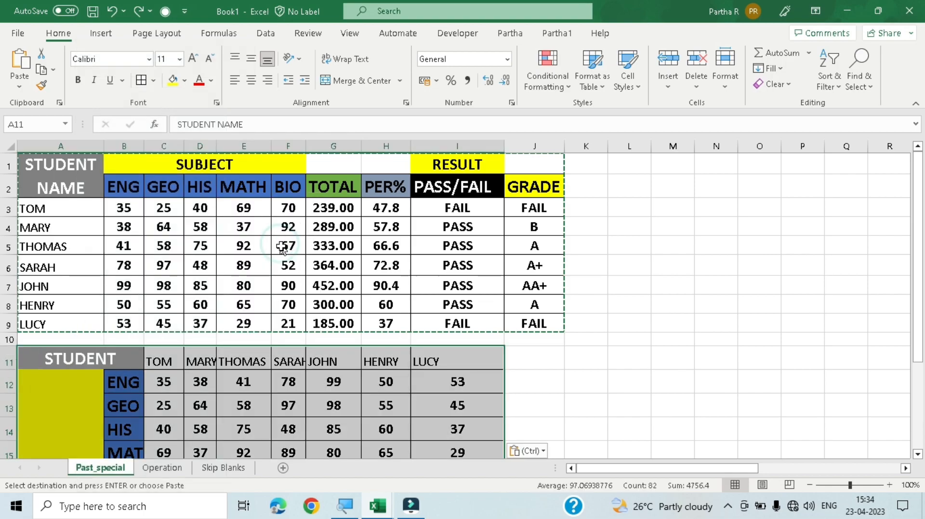
# Compare the row and column layout of the transposed copy with the source table above it.
pyautogui.scroll(-4, 323, 346)
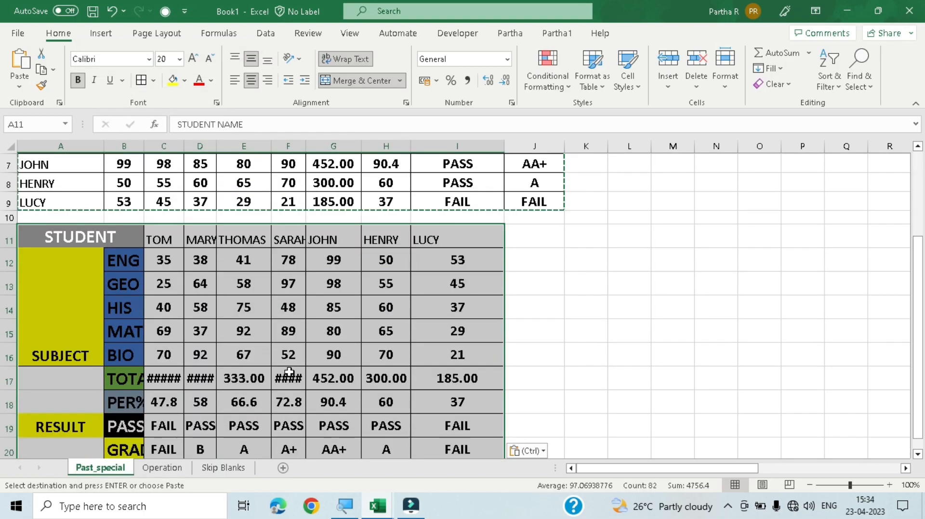
pyautogui.scroll(3, 289, 371)
pyautogui.scroll(2, 289, 371)
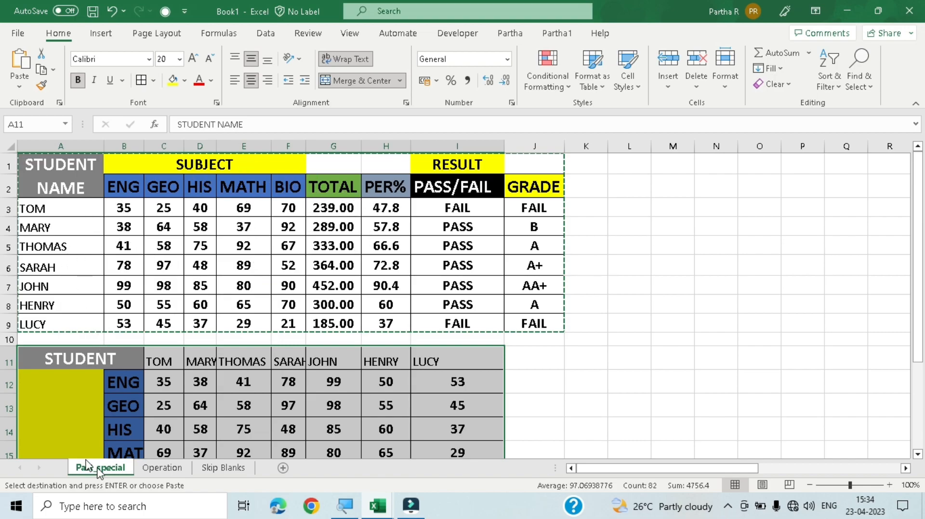
pyautogui.scroll(-1, 133, 409)
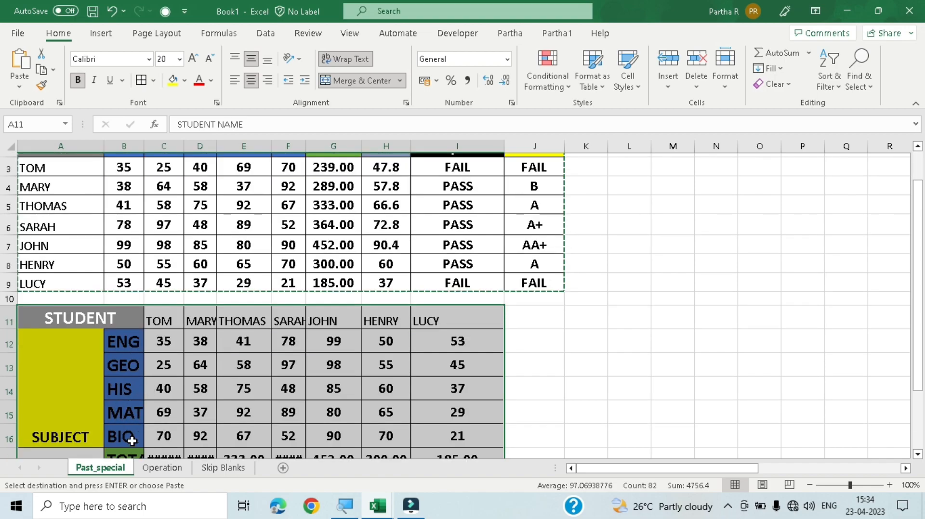
pyautogui.scroll(1, 133, 441)
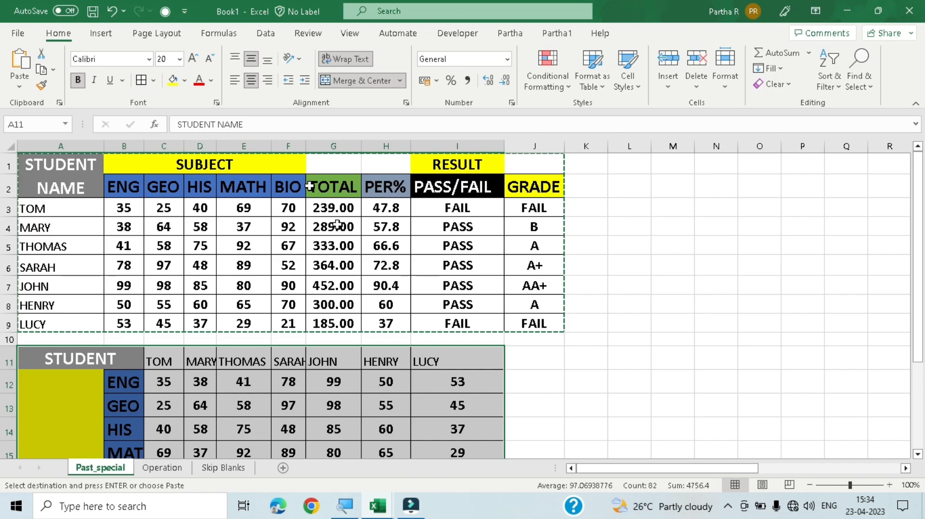
pyautogui.scroll(-2, 144, 403)
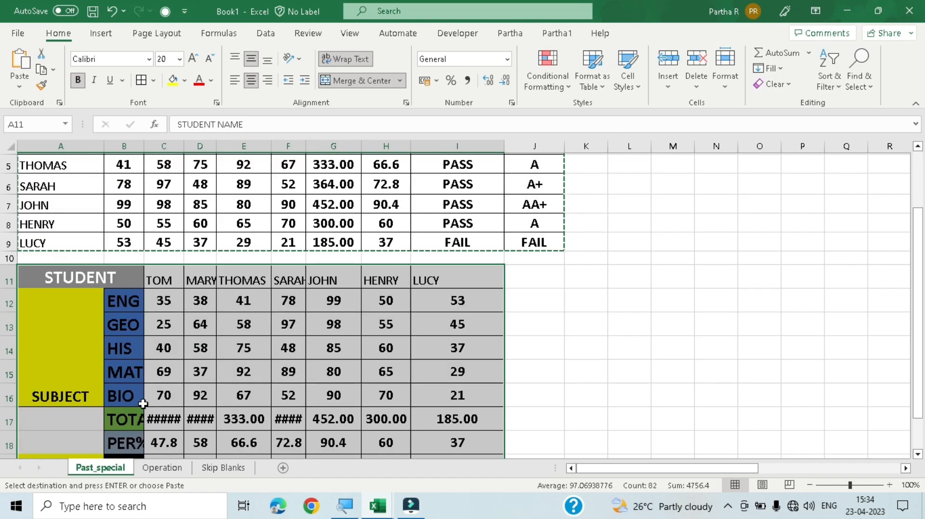
pyautogui.scroll(2, 153, 362)
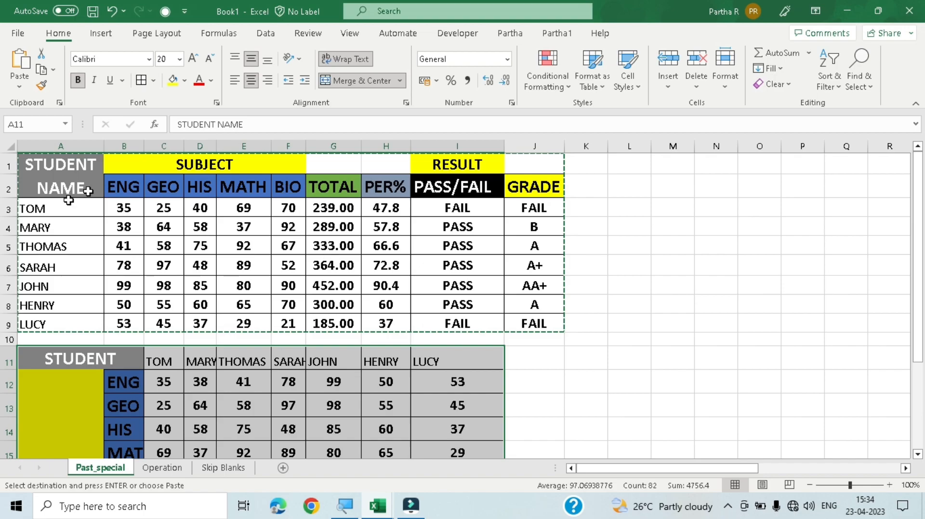
pyautogui.scroll(-2, 67, 345)
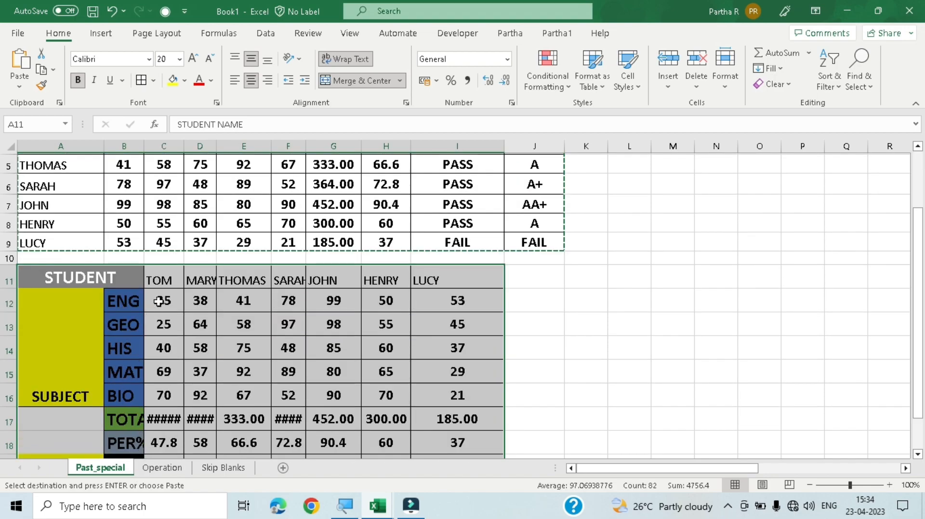
pyautogui.scroll(2, 172, 280)
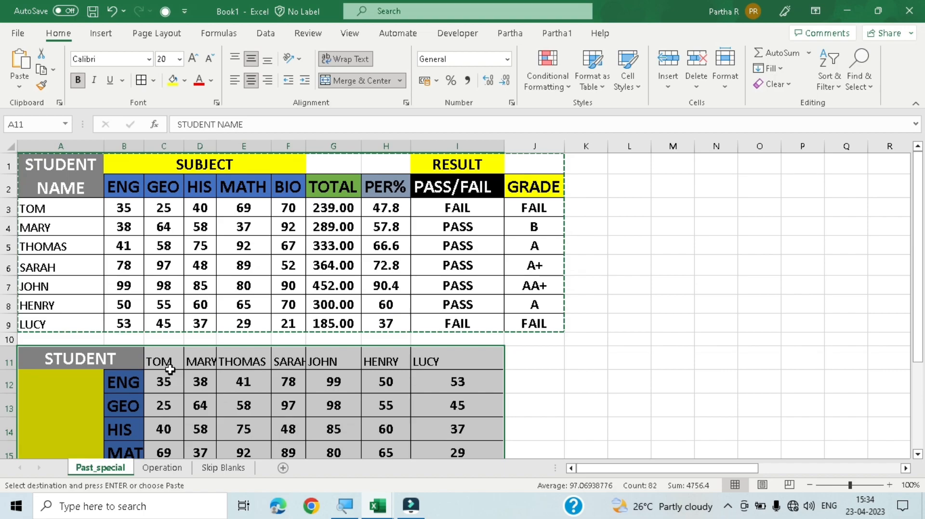
pyautogui.scroll(-1, 326, 370)
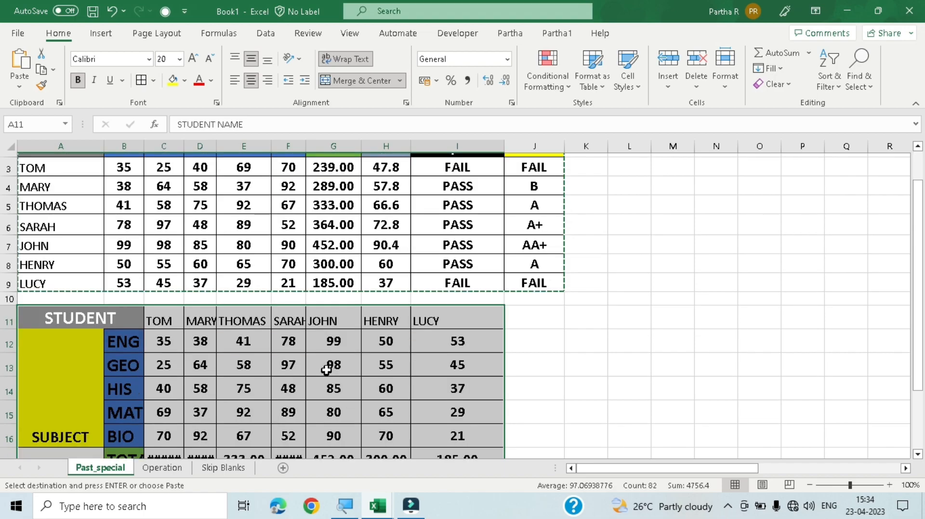
pyautogui.scroll(-2, 326, 370)
pyautogui.scroll(-1, 381, 381)
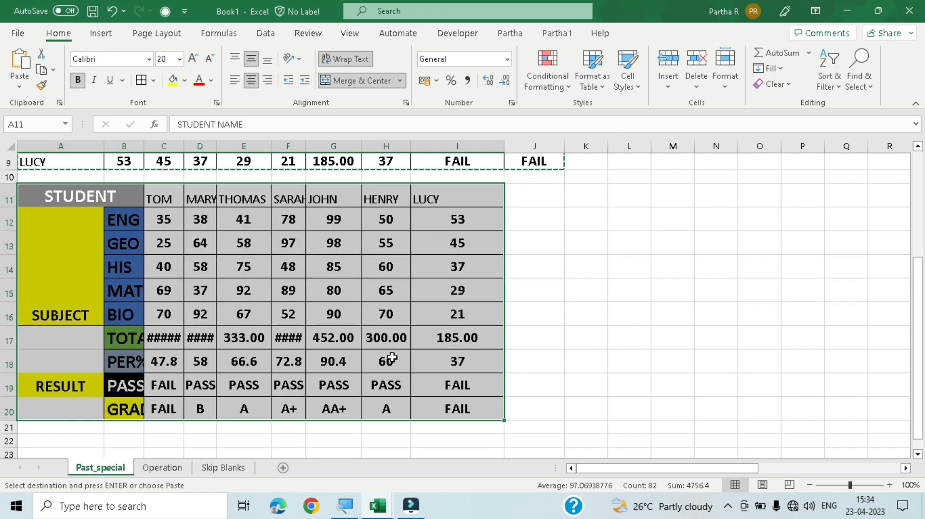
pyautogui.scroll(-2, 391, 358)
pyautogui.scroll(4, 397, 364)
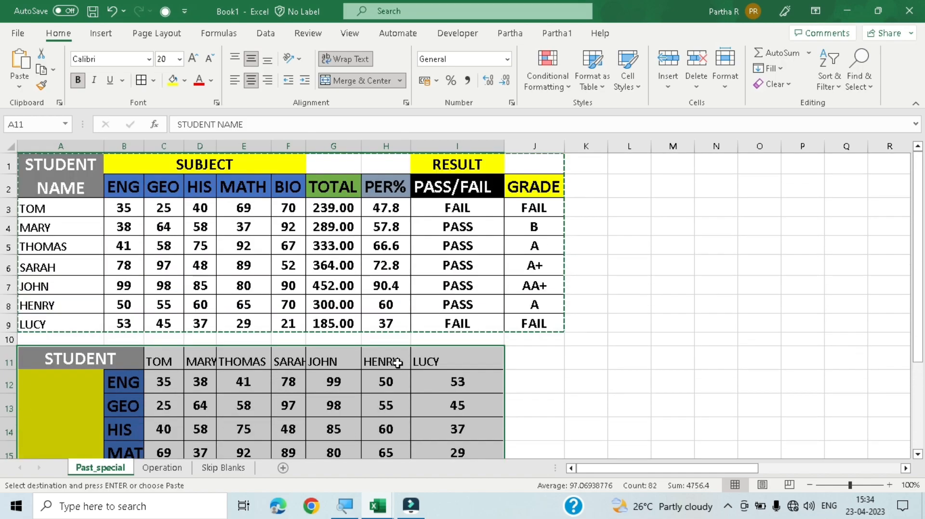
# Undo the transposed copy and paste the table at A11 with the Values option.
pyautogui.hotkey('ctrl', 'z')
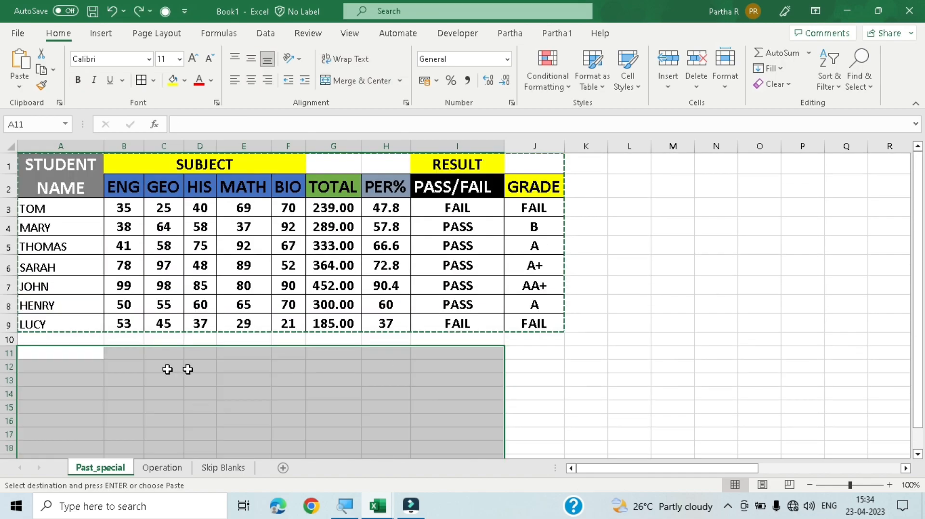
pyautogui.rightClick(60, 351)
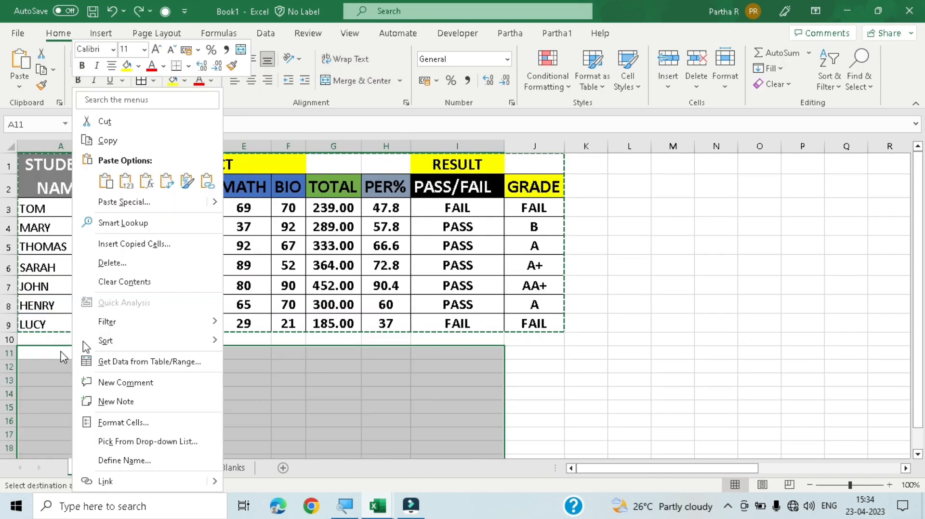
pyautogui.click(215, 205)
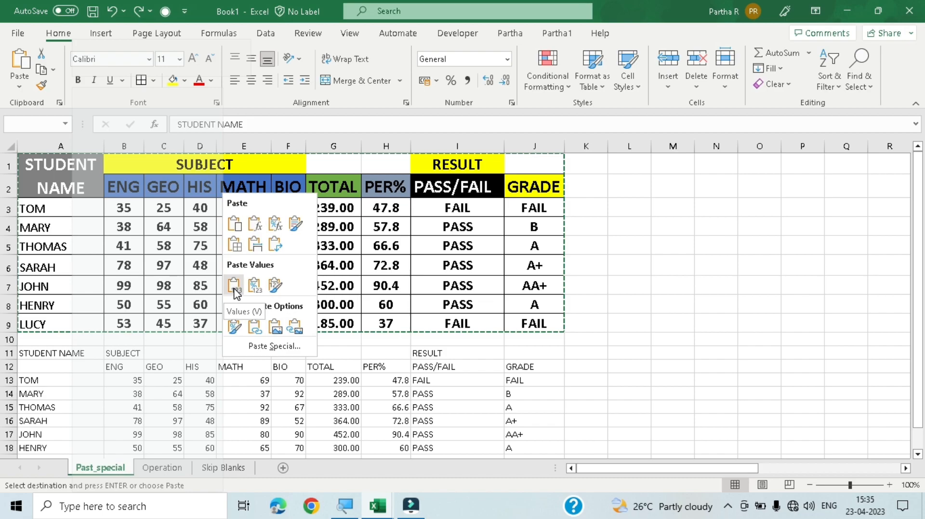
pyautogui.click(234, 289)
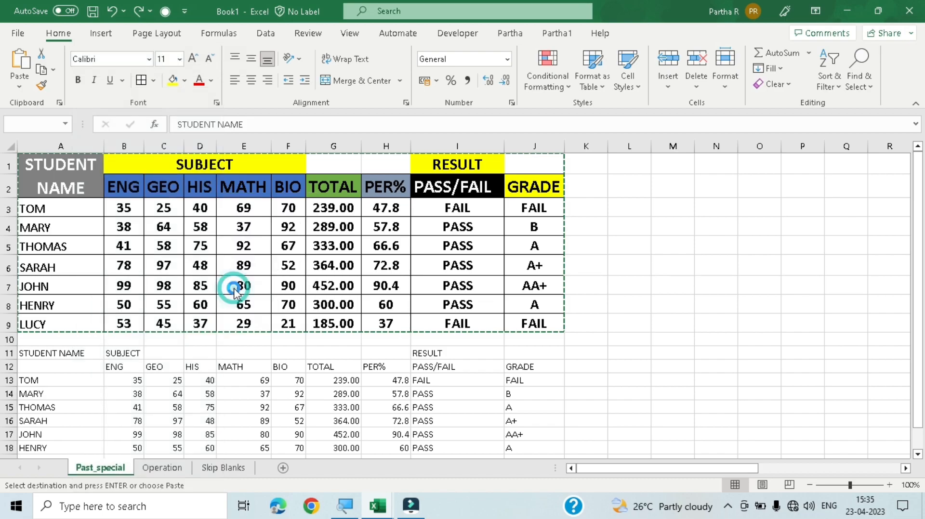
# Compare the values-only copy at A11 with the source table, inspecting the source's PER%, TOTAL and PASS/FAIL formulas in row 3.
pyautogui.scroll(-1, 360, 407)
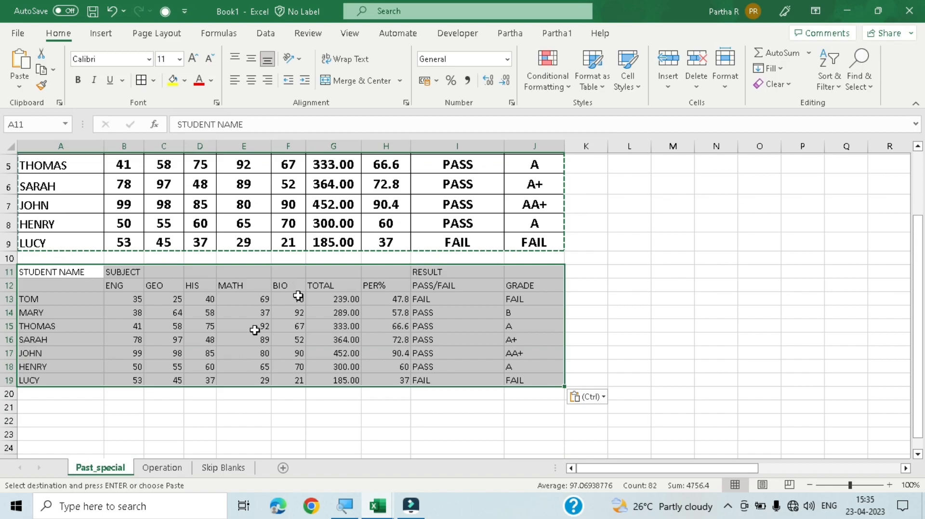
pyautogui.click(92, 303)
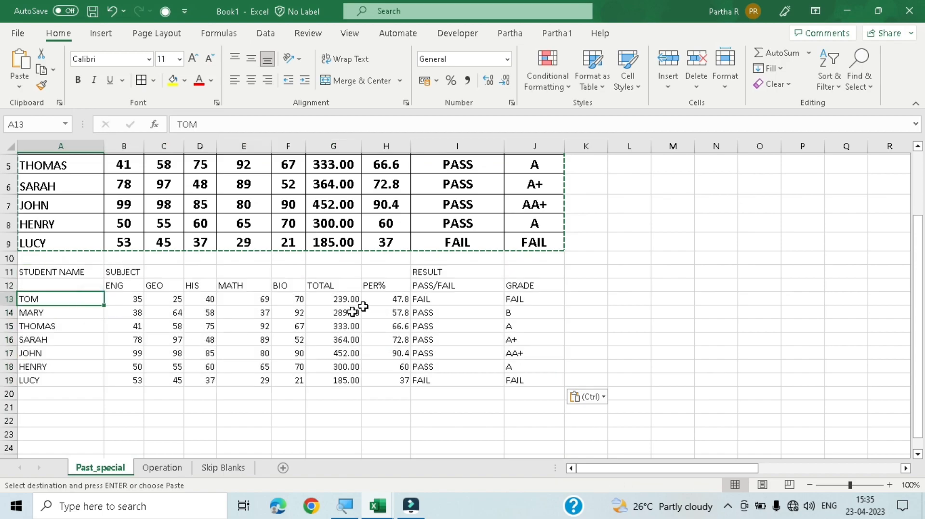
pyautogui.scroll(2, 381, 247)
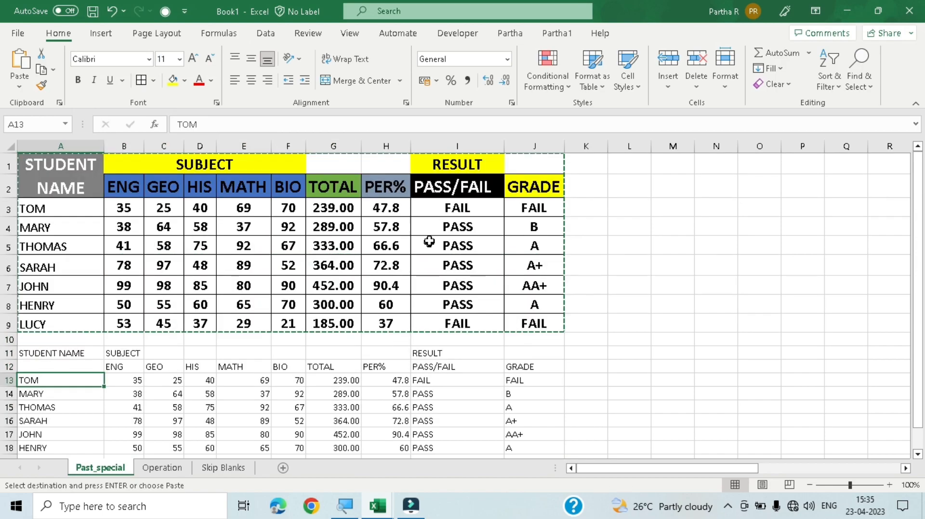
pyautogui.click(386, 208)
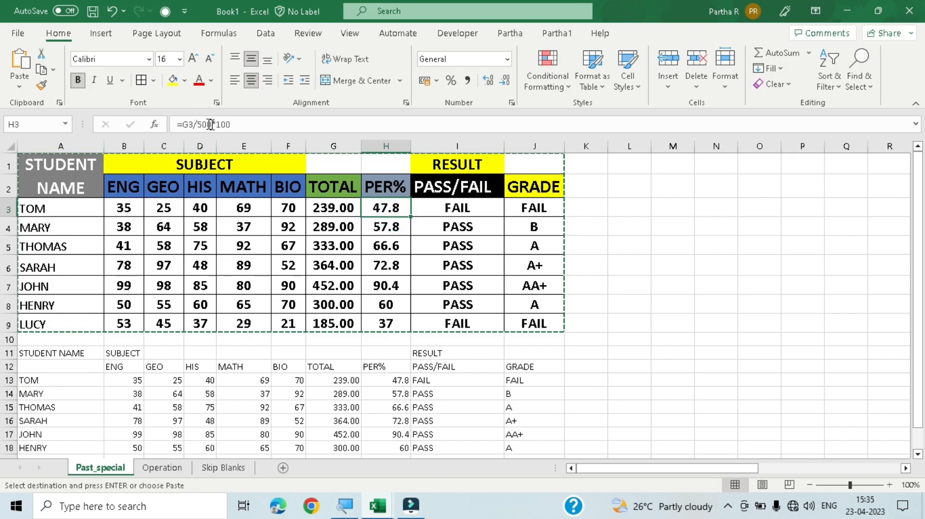
pyautogui.click(347, 208)
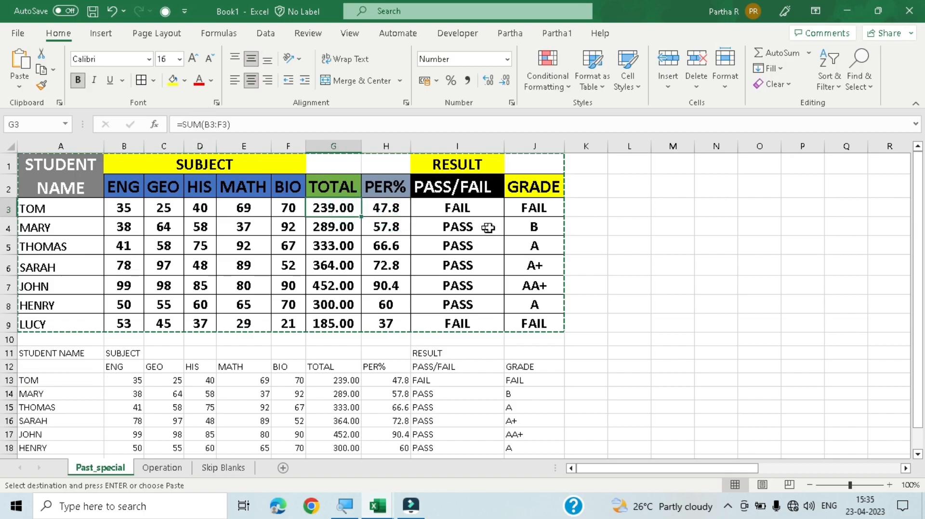
pyautogui.click(473, 208)
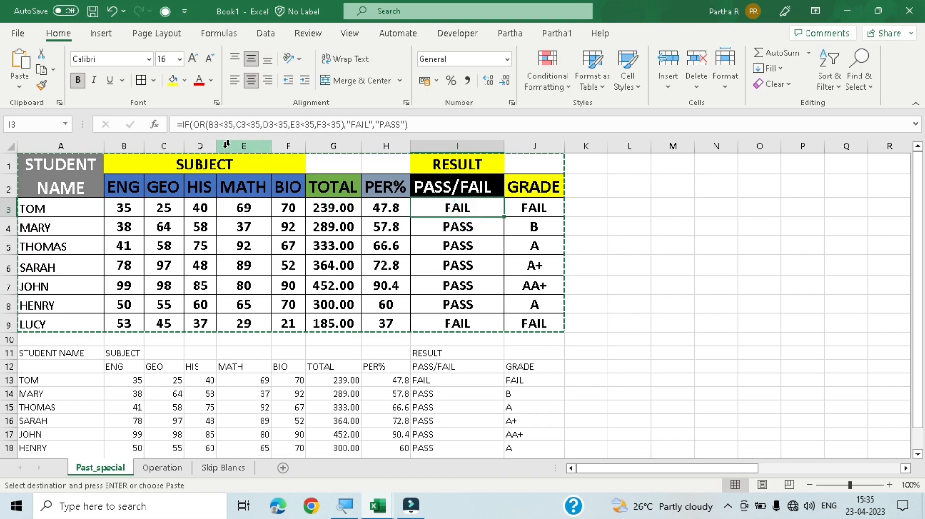
# Inspect the contents of the copy's TOTAL, PER%, PASS/FAIL and GRADE cells in row 13, and sample cells in rows 16 and 17.
pyautogui.scroll(-1, 332, 351)
pyautogui.click(347, 341)
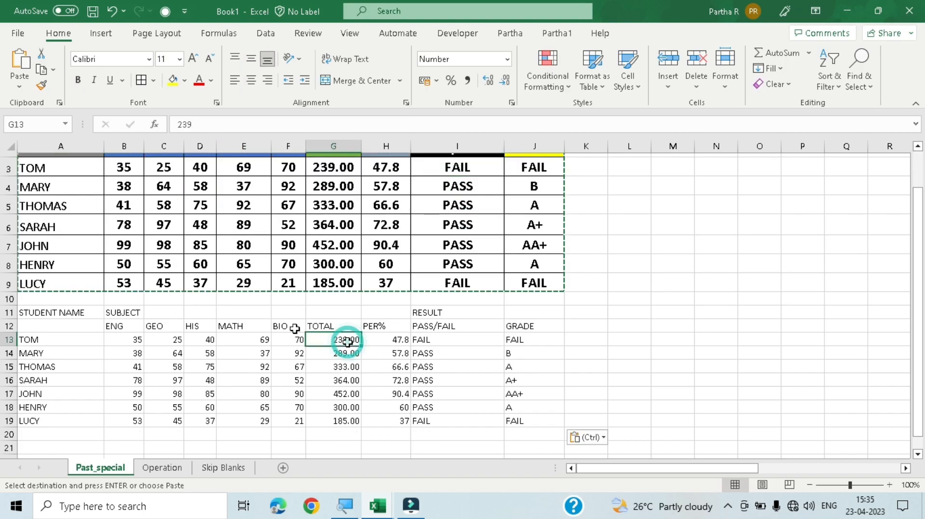
pyautogui.click(395, 339)
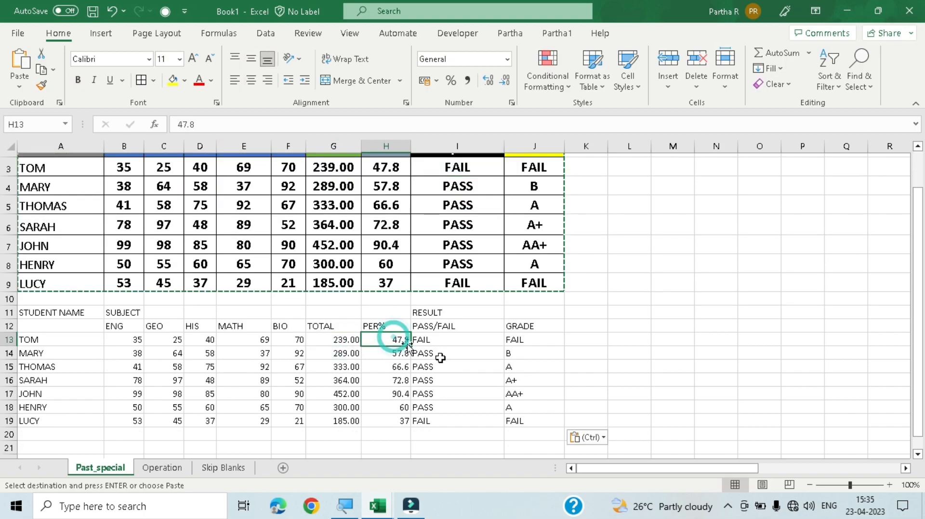
pyautogui.click(456, 342)
pyautogui.click(510, 341)
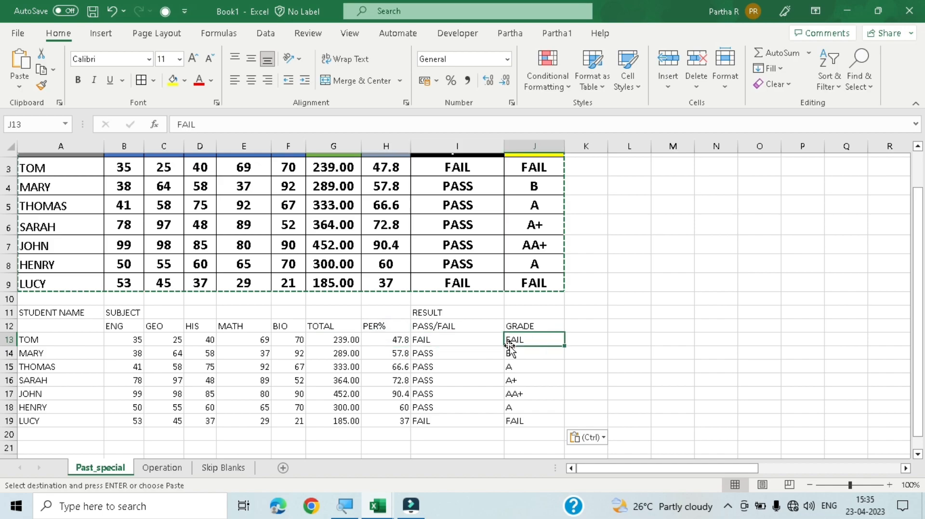
pyautogui.click(522, 392)
pyautogui.click(374, 382)
pyautogui.click(206, 382)
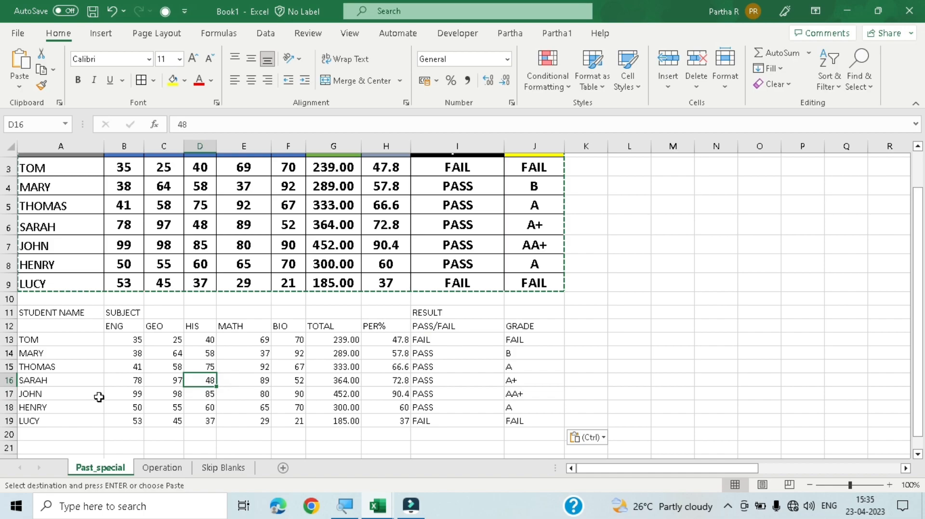
# Undo the values-only copy and paste the table at A11 with the Values & Number Formatting option.
pyautogui.hotkey('ctrl', 'z')
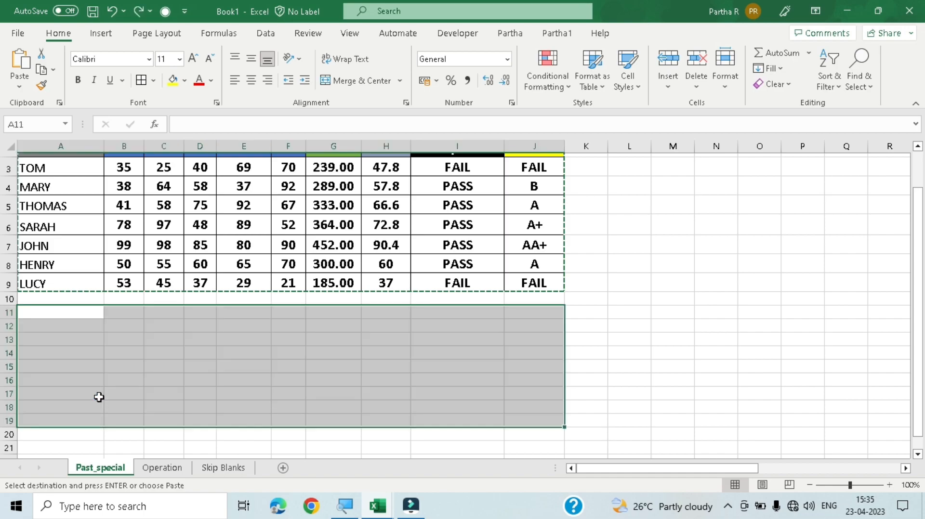
pyautogui.rightClick(47, 312)
pyautogui.moveTo(194, 205)
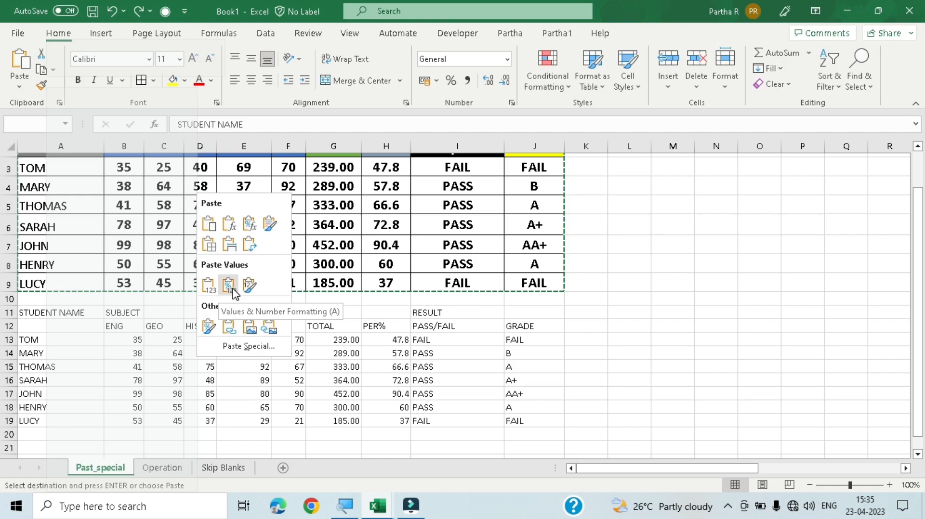
pyautogui.click(228, 286)
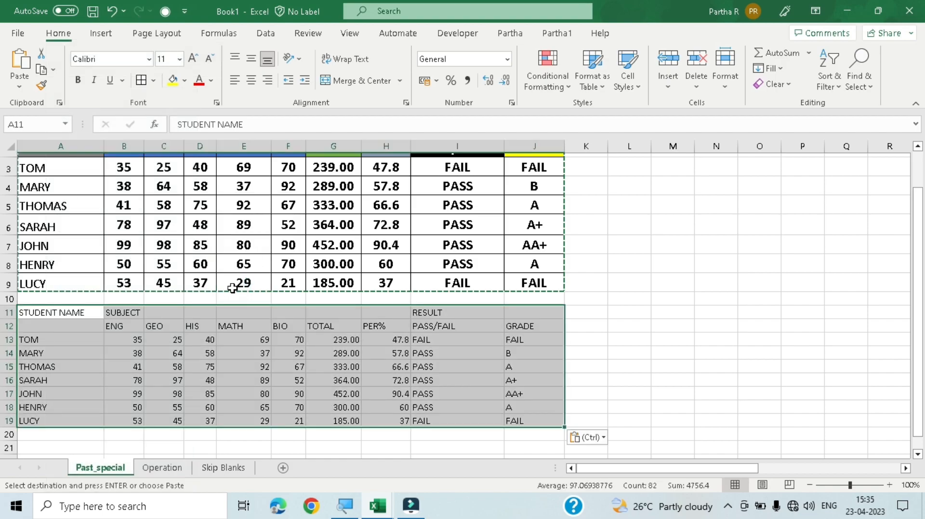
pyautogui.rightClick(215, 369)
pyautogui.click(178, 182)
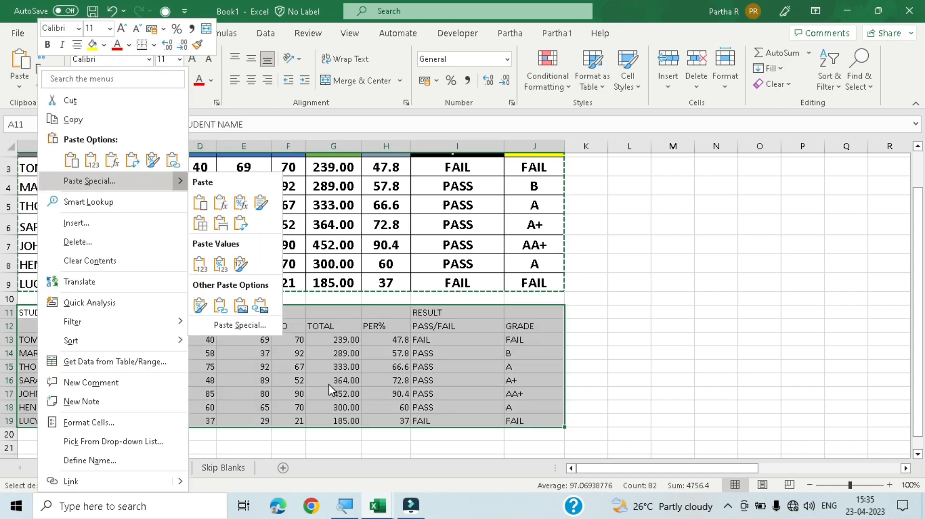
pyautogui.press('Escape')
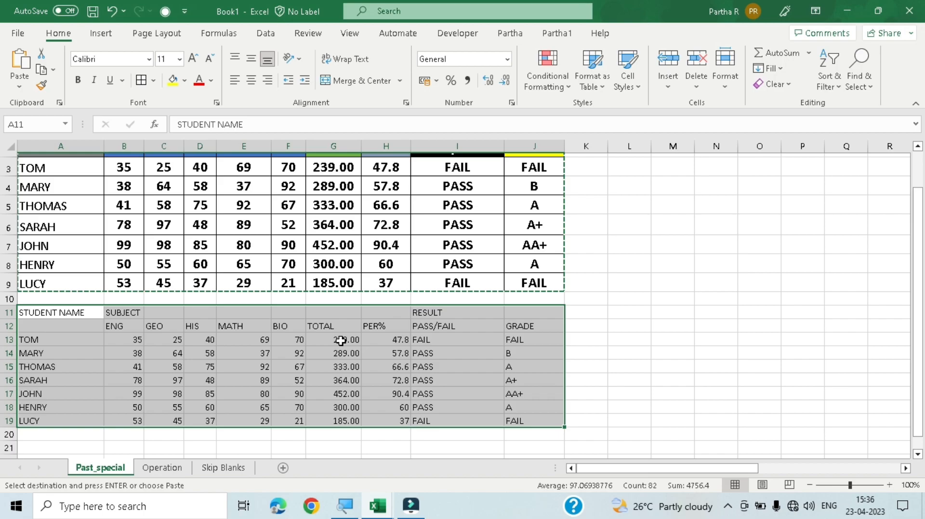
# Compare the contents and number formats of the copy's TOTAL, MATH and PER% cells with those of the source table.
pyautogui.scroll(1, 357, 332)
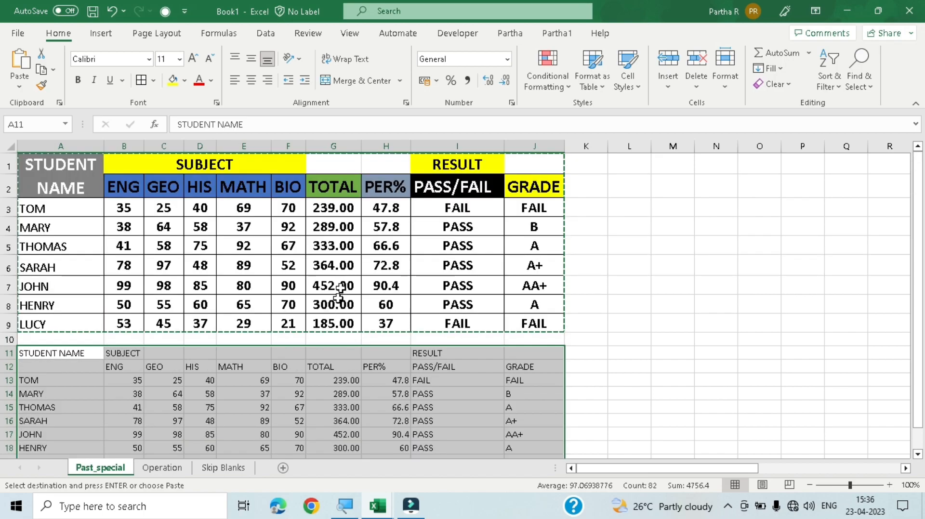
pyautogui.click(339, 223)
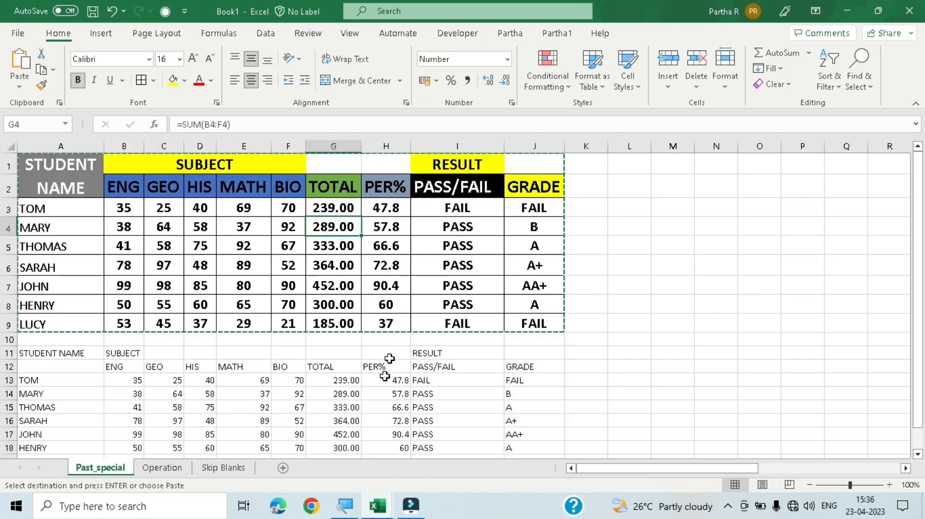
pyautogui.click(343, 420)
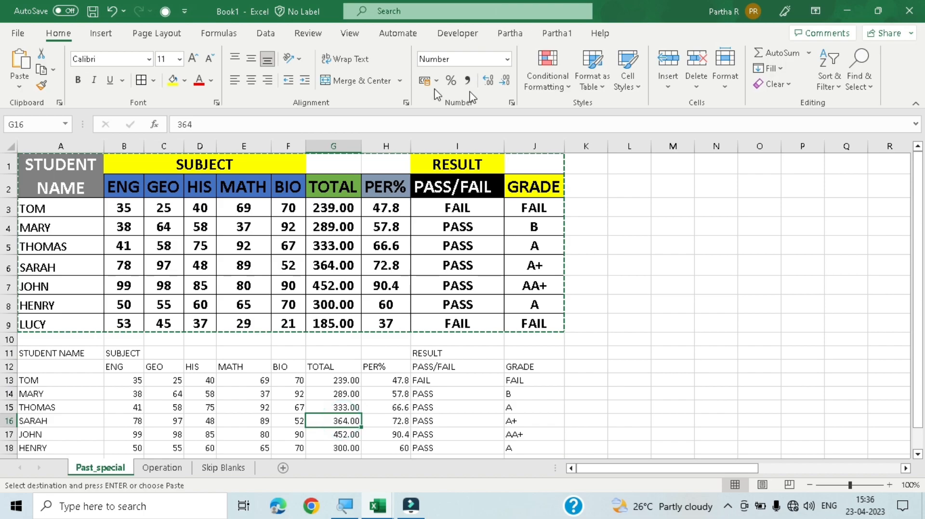
pyautogui.click(230, 409)
pyautogui.click(236, 247)
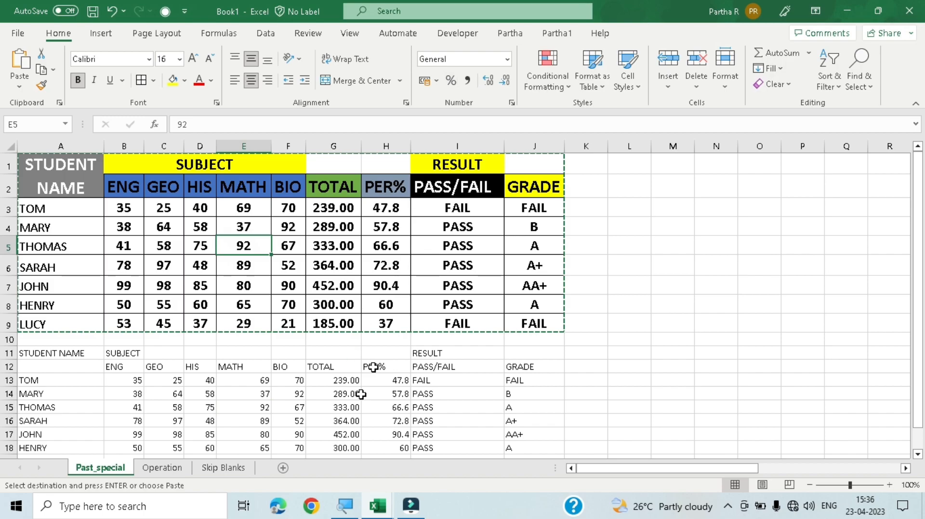
pyautogui.click(395, 417)
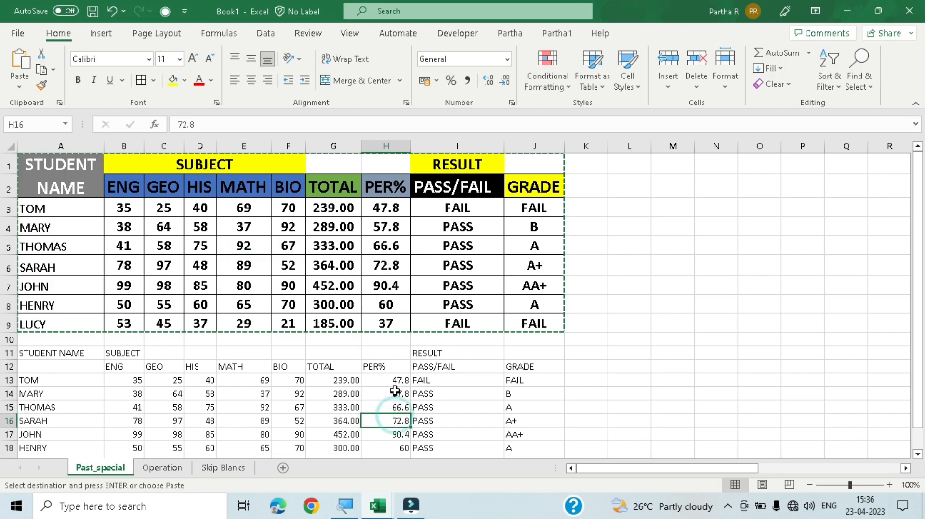
pyautogui.scroll(-1, 393, 384)
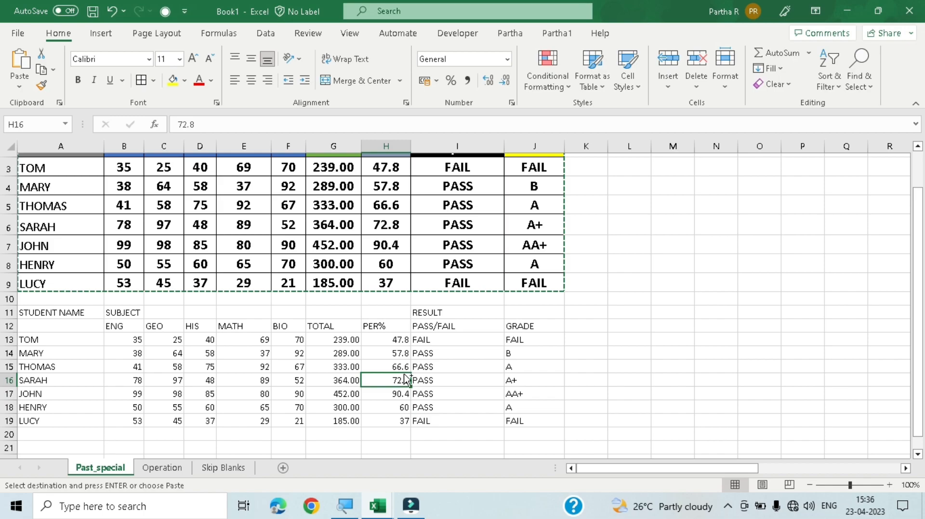
# Undo the previous copy, copy the marks table A1:J9 again, paste it at A11 with Values & Source Formatting, and dismiss the warnings.
pyautogui.hotkey('ctrl', 'z')
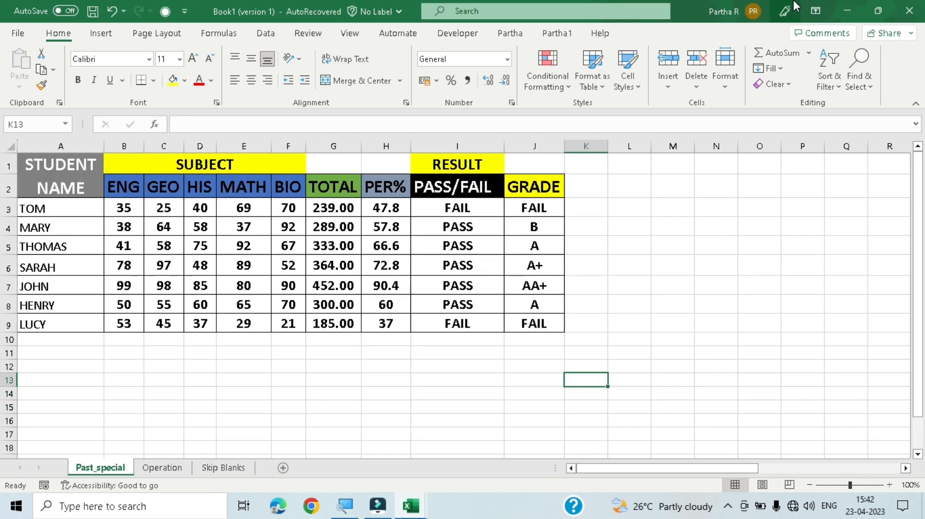
pyautogui.moveTo(83, 167); pyautogui.dragTo(541, 324)
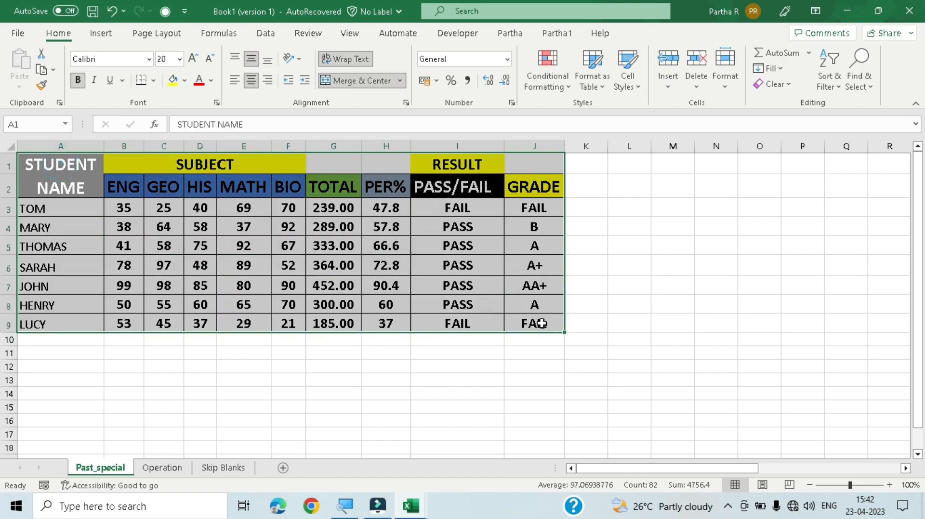
pyautogui.hotkey('ctrl', 'c')
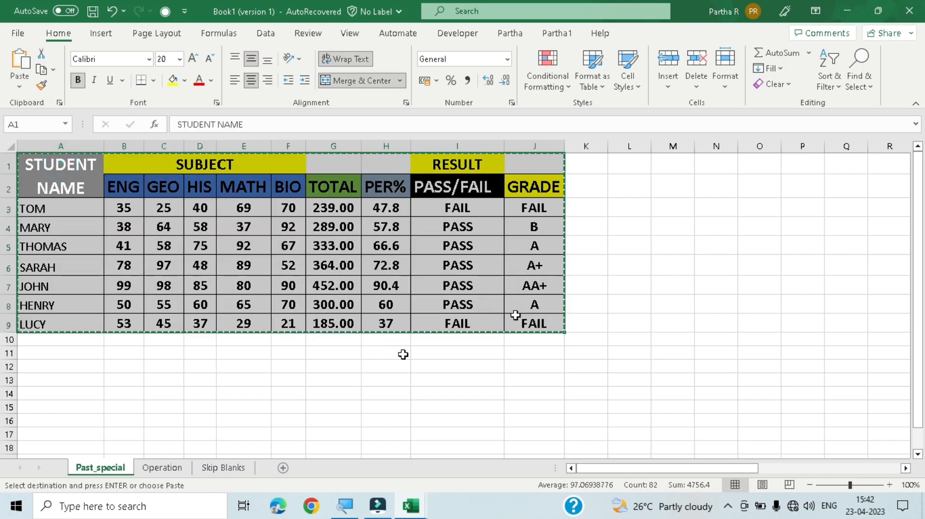
pyautogui.click(38, 349)
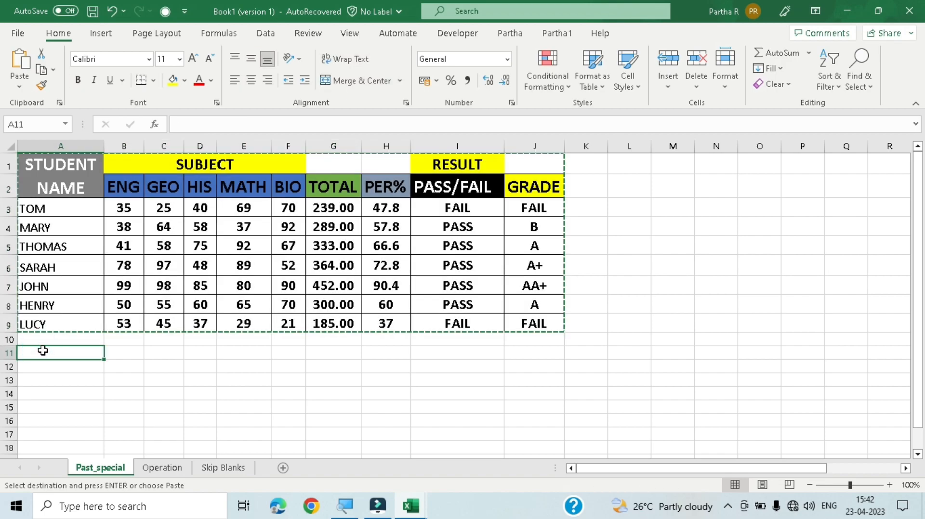
pyautogui.rightClick(43, 350)
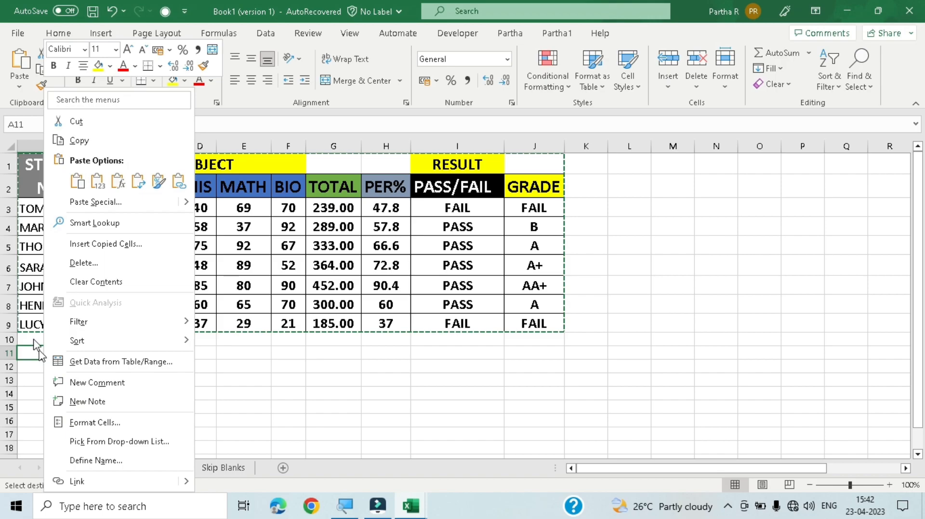
pyautogui.moveTo(188, 206)
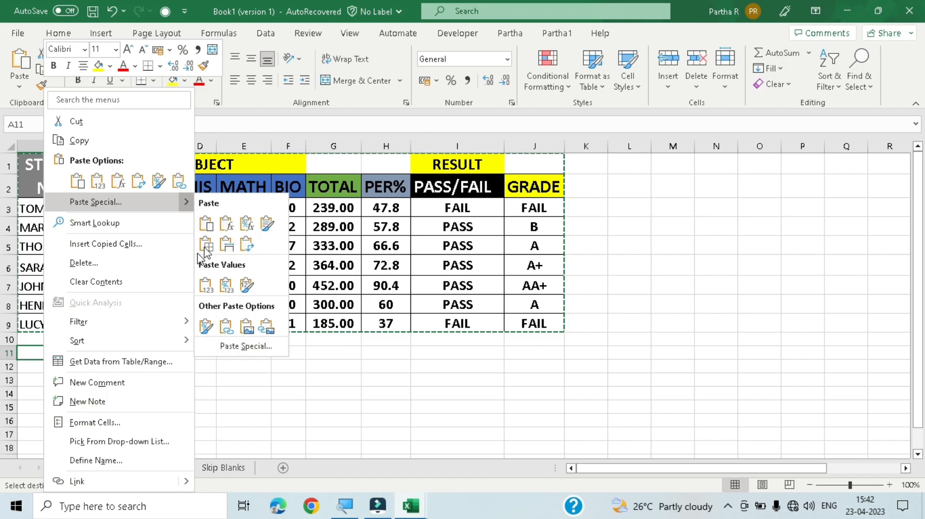
pyautogui.click(247, 289)
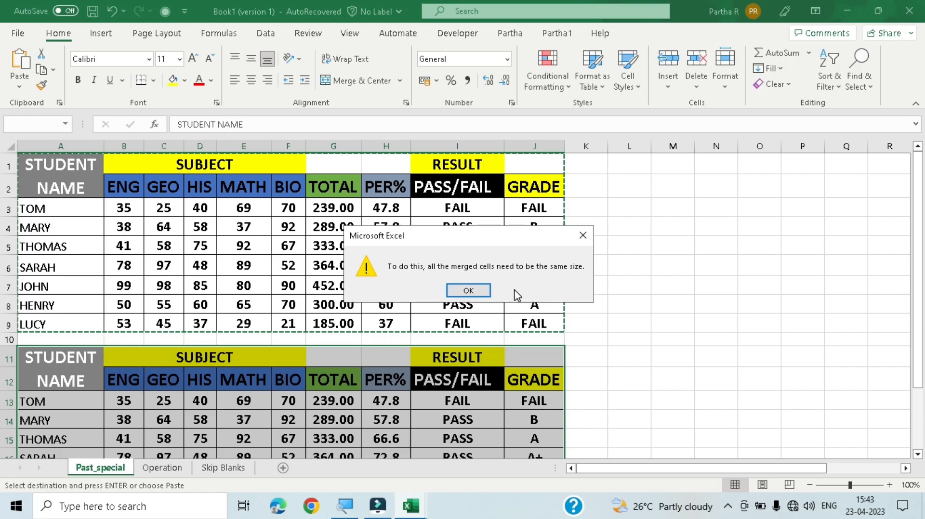
pyautogui.click(469, 291)
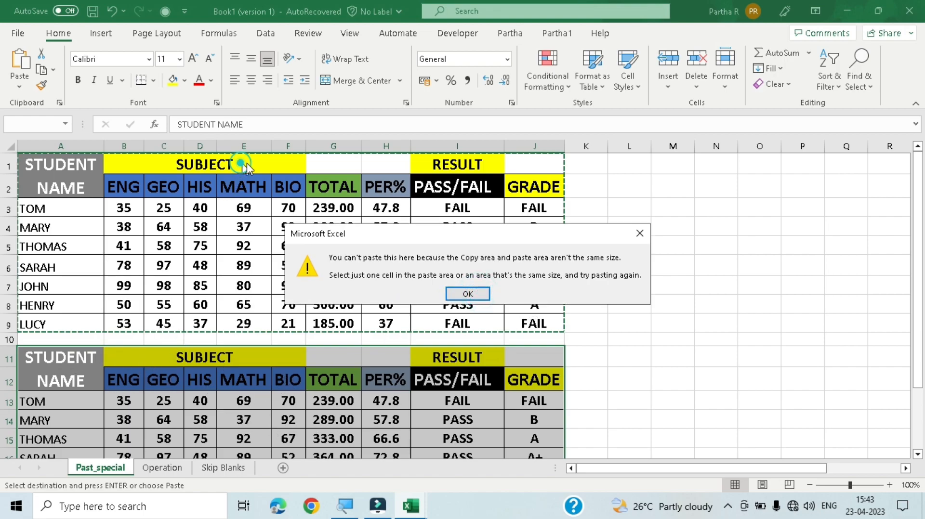
pyautogui.click(467, 293)
# Examine the merged SUBJECT header and the RESULT and blank cells beside it in row 1 of the source table.
pyautogui.click(205, 171)
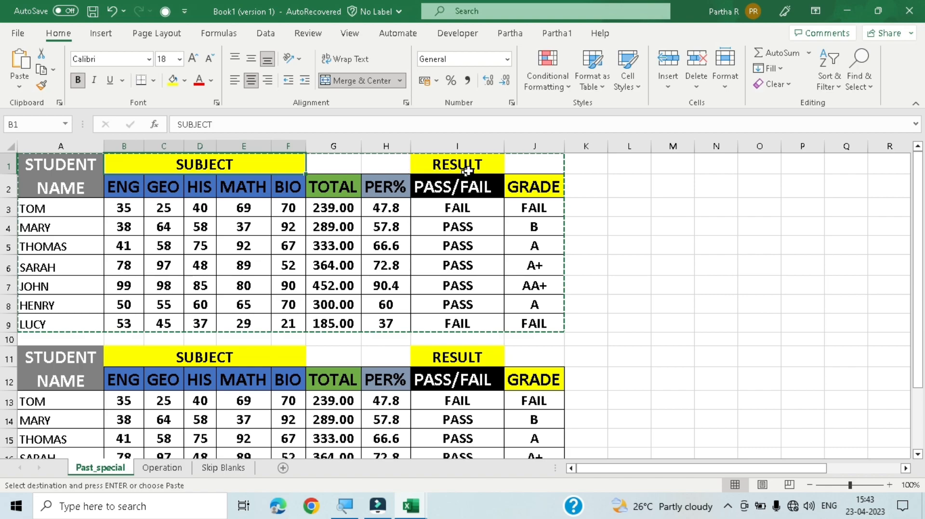
pyautogui.click(533, 164)
pyautogui.click(436, 168)
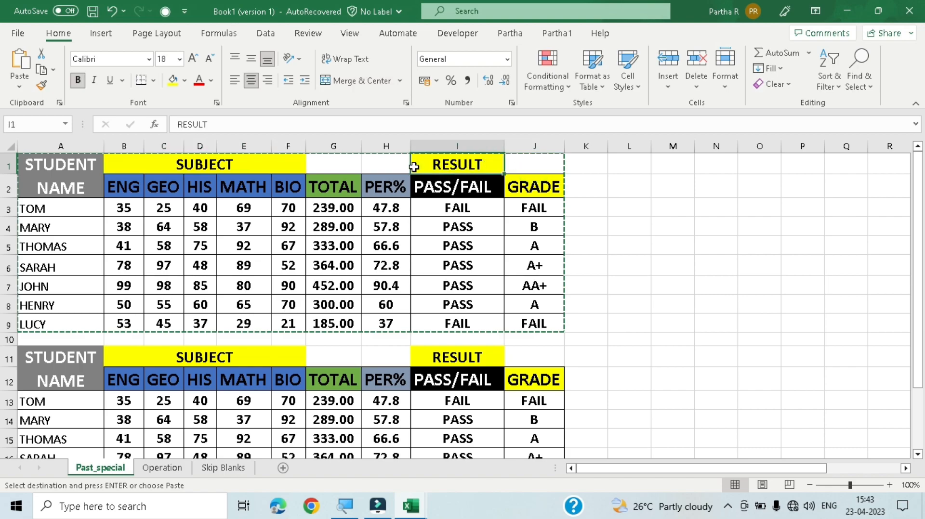
pyautogui.click(215, 170)
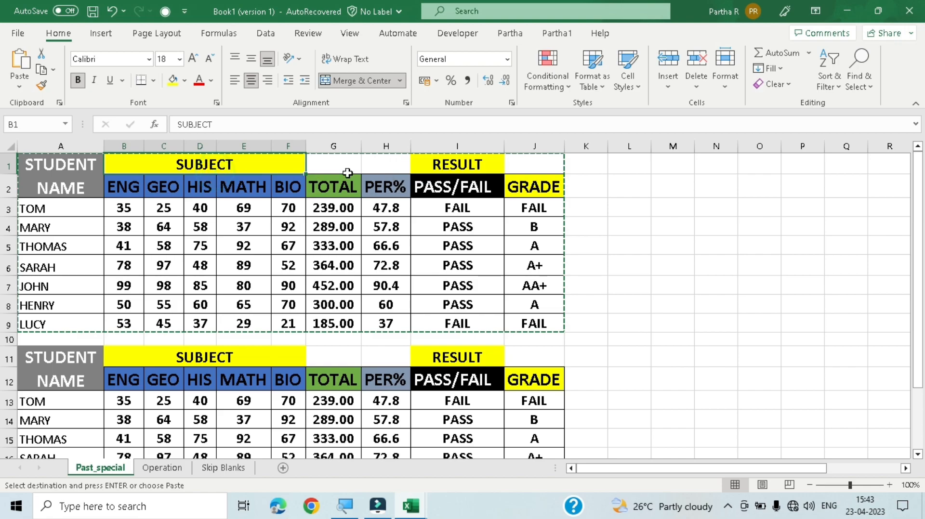
pyautogui.click(403, 163)
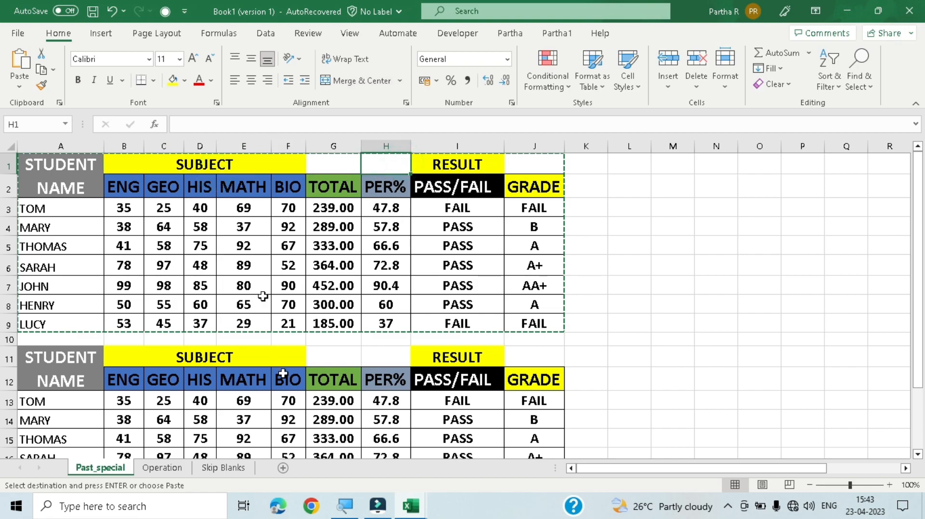
# Compare the layout and formatting of the table pasted at A11 with the source table above it.
pyautogui.scroll(-1, 256, 298)
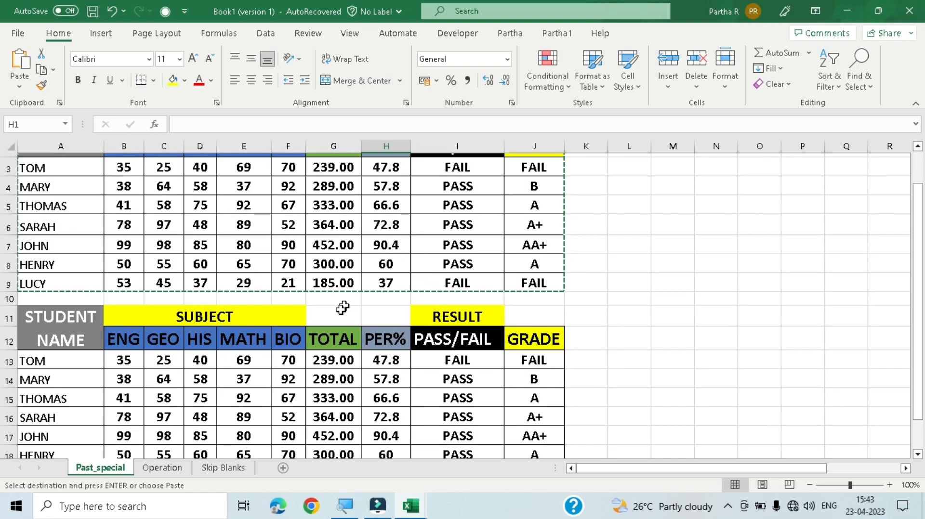
pyautogui.scroll(-1, 248, 358)
pyautogui.scroll(-1, 198, 322)
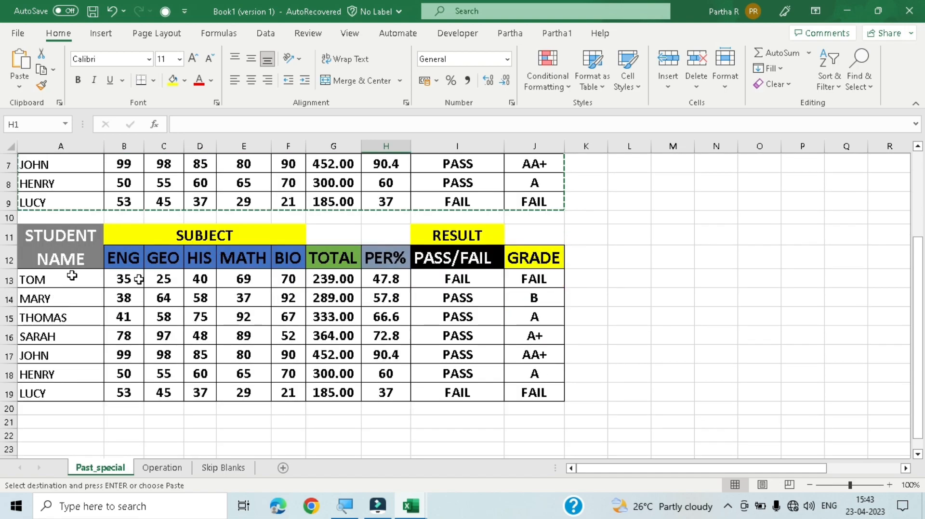
pyautogui.scroll(2, 194, 292)
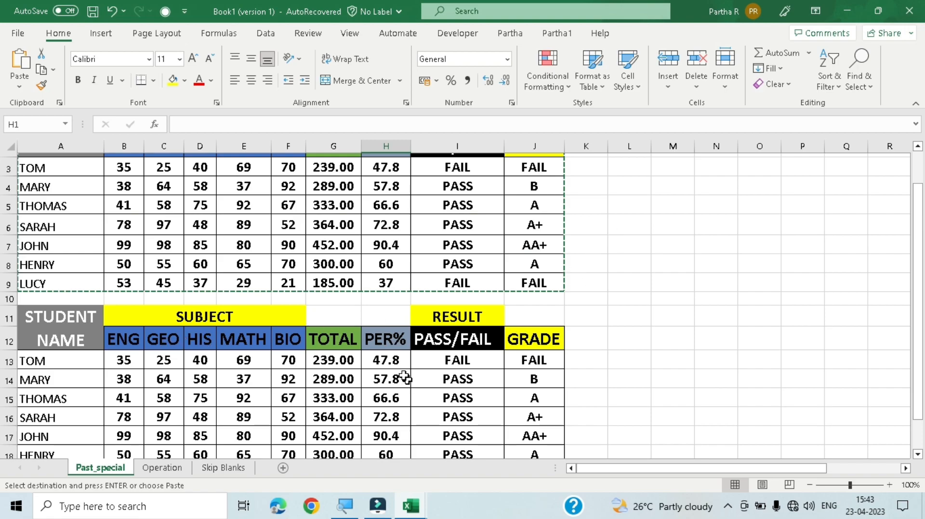
pyautogui.scroll(1, 404, 374)
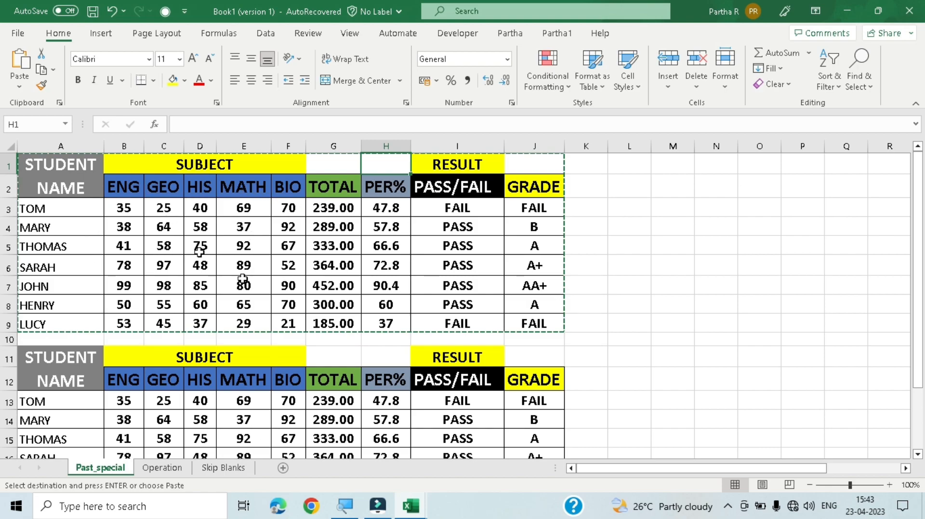
pyautogui.scroll(-1, 389, 422)
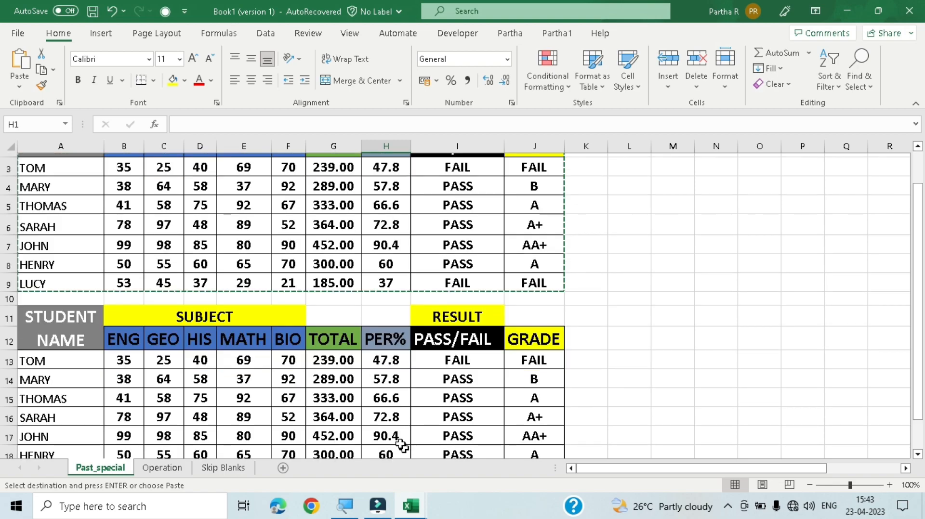
# Examine the contents and number formats of the copy's MATH, TOTAL, PER%, PASS/FAIL and GRADE cells in rows 13 to 15.
pyautogui.click(343, 372)
pyautogui.click(269, 399)
pyautogui.click(355, 386)
pyautogui.click(418, 399)
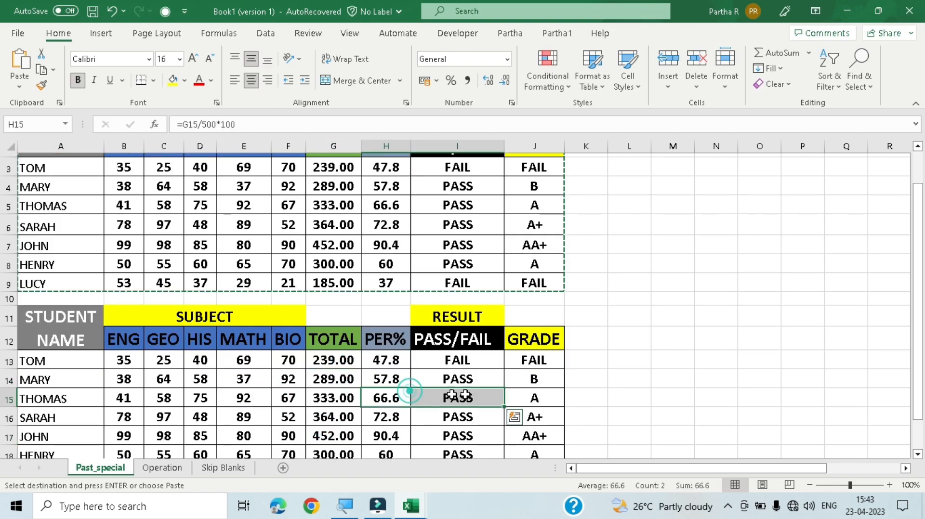
pyautogui.click(538, 381)
pyautogui.click(347, 380)
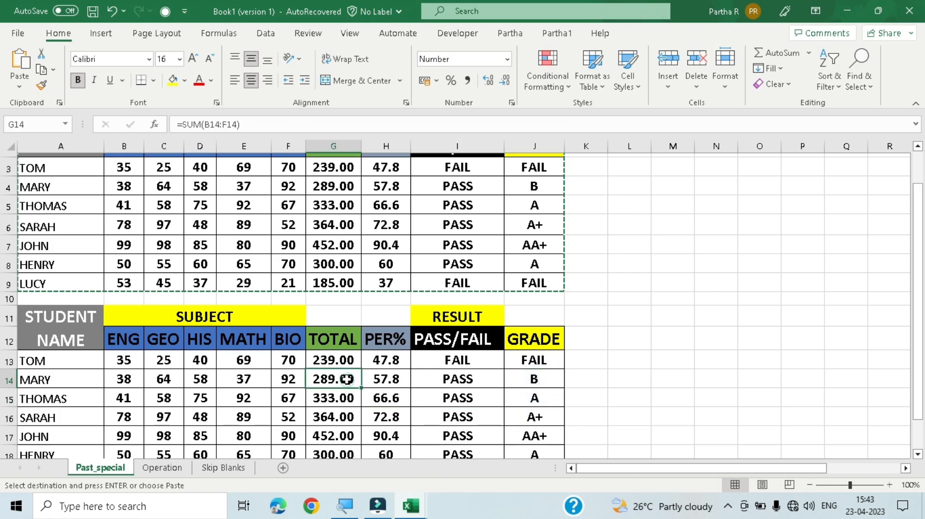
pyautogui.click(253, 363)
pyautogui.scroll(-2, 366, 314)
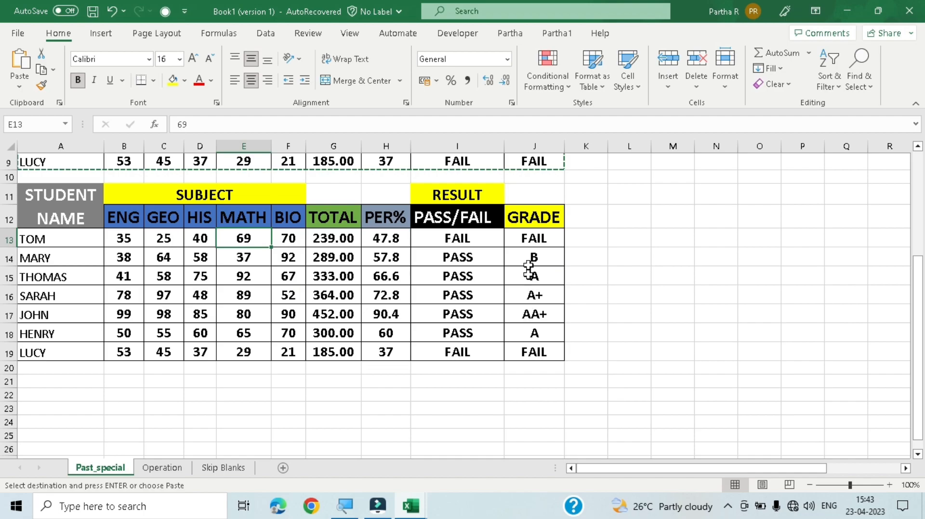
pyautogui.scroll(1, 530, 270)
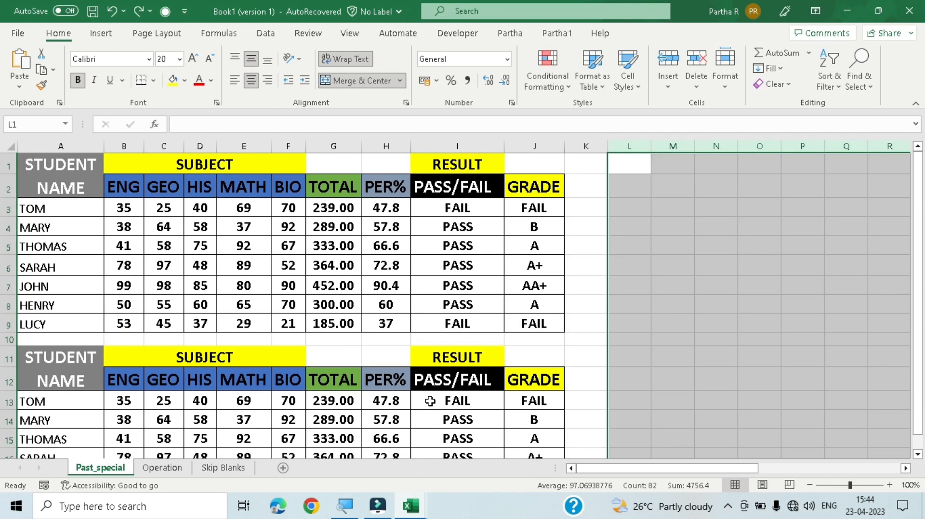
pyautogui.click(426, 418)
pyautogui.moveTo(8, 359); pyautogui.dragTo(2, 428)
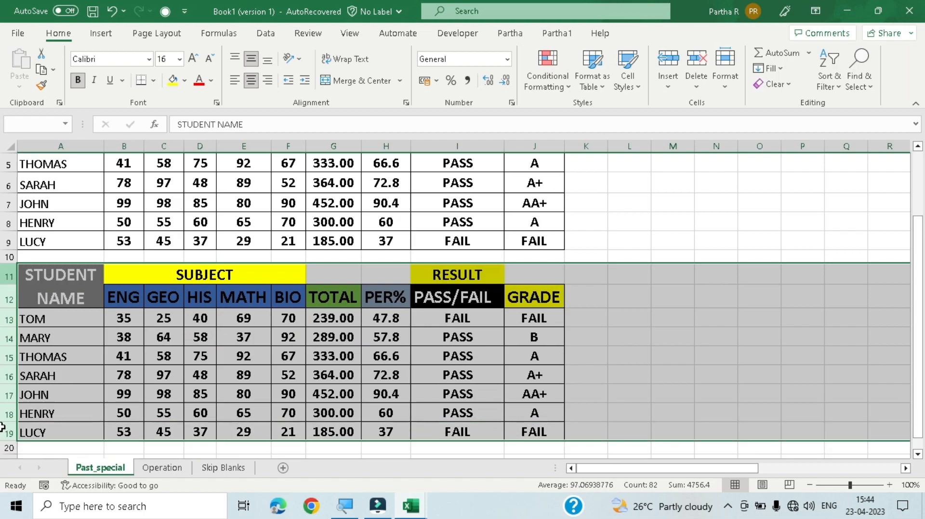
pyautogui.write('-')
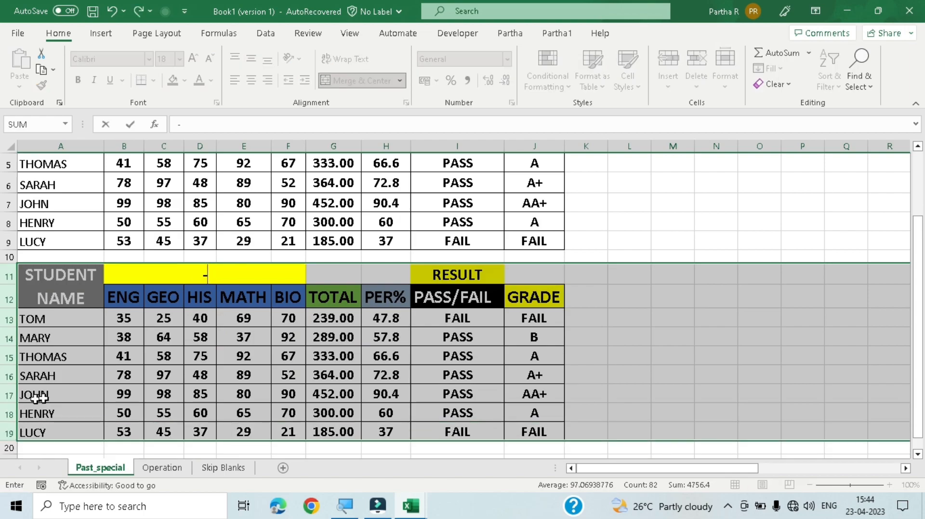
pyautogui.click(163, 356)
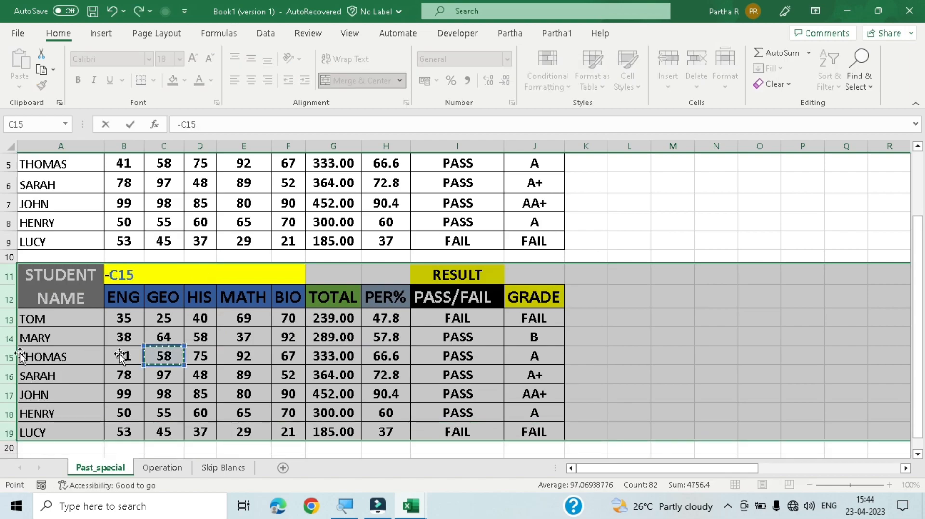
pyautogui.press('Return')
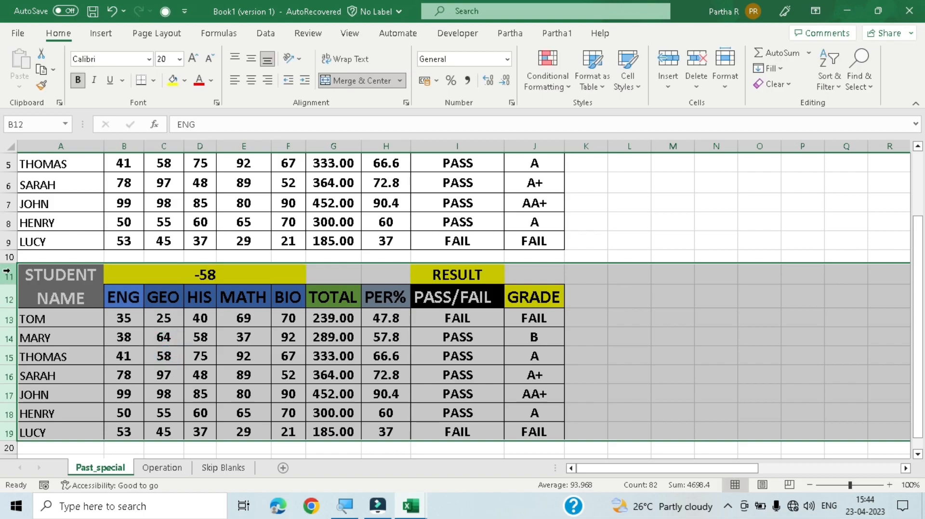
pyautogui.press('Down')
# Delete rows 11 to 19, which hold the pasted copy of the marks table.
pyautogui.moveTo(5, 274); pyautogui.dragTo(3, 431)
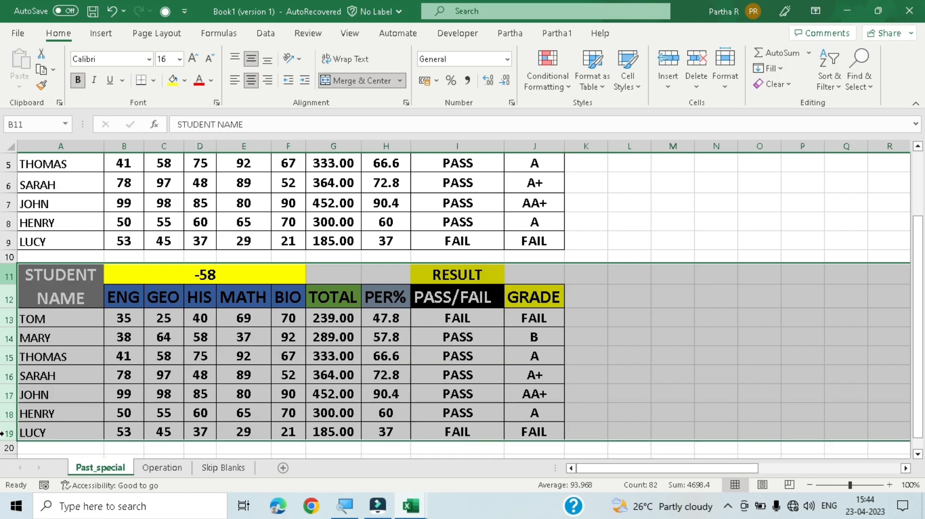
pyautogui.hotkey('ctrl', '-')
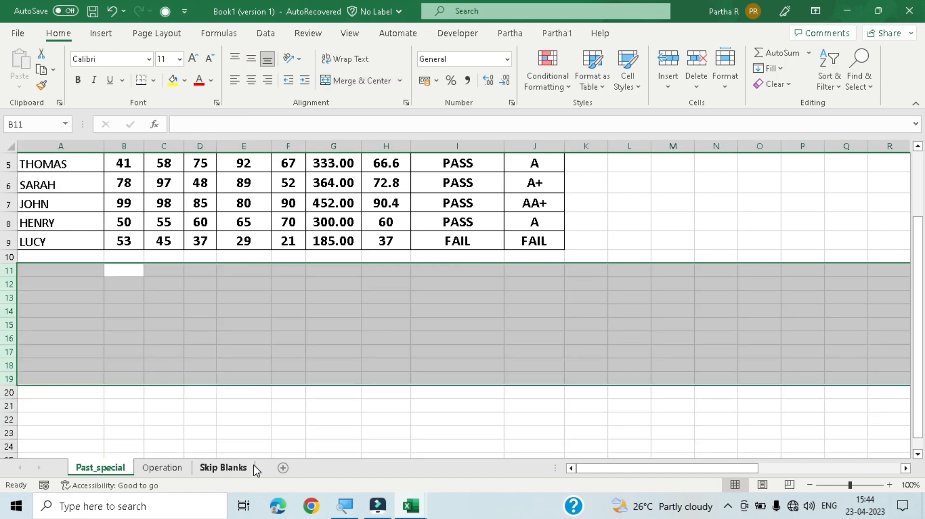
pyautogui.click(273, 327)
pyautogui.scroll(2, 180, 332)
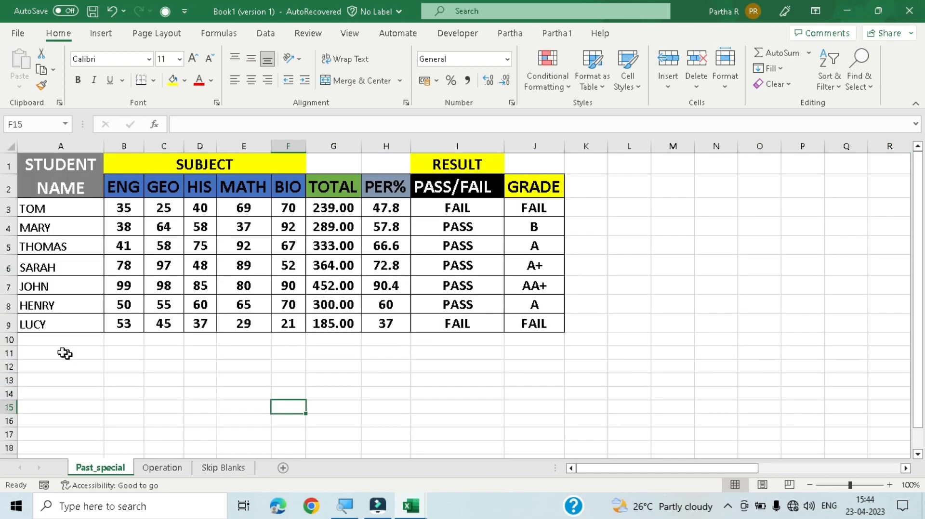
# Copy the marks table A1:J9 and paste only its formatting at A11.
pyautogui.click(50, 354)
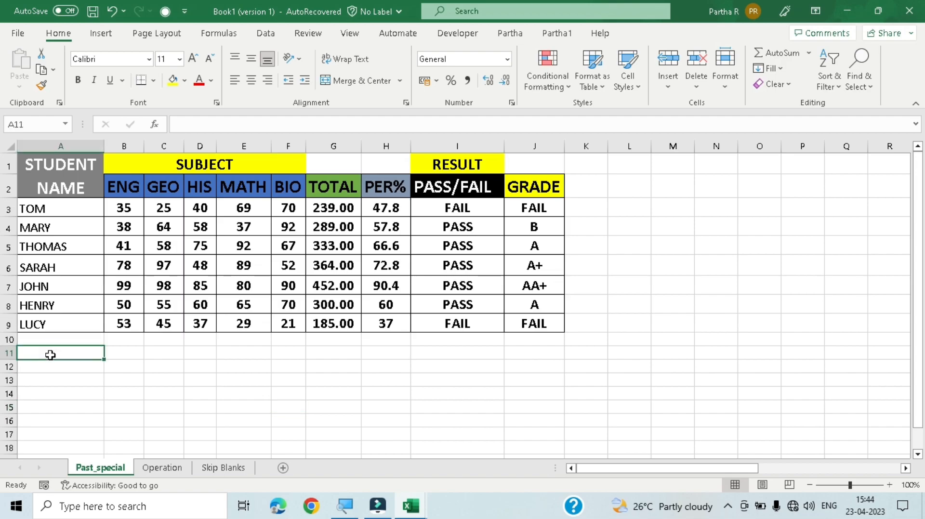
pyautogui.click(57, 188)
pyautogui.hotkey('ctrl', 'a')
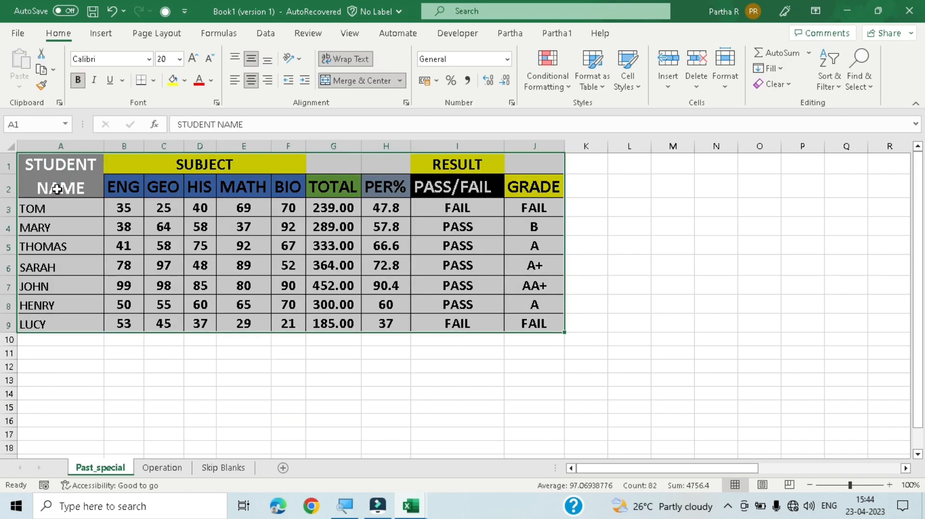
pyautogui.hotkey('ctrl', 'c')
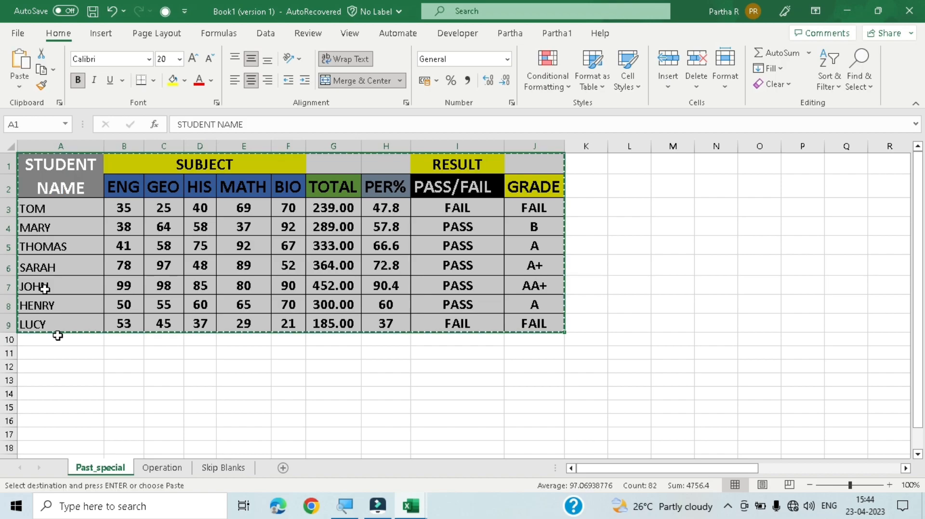
pyautogui.click(68, 353)
pyautogui.rightClick(68, 353)
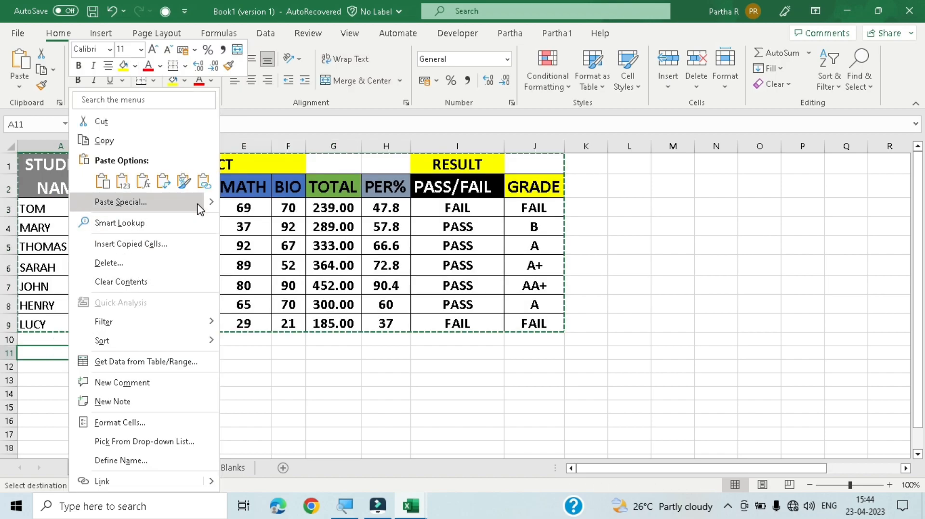
pyautogui.moveTo(212, 204)
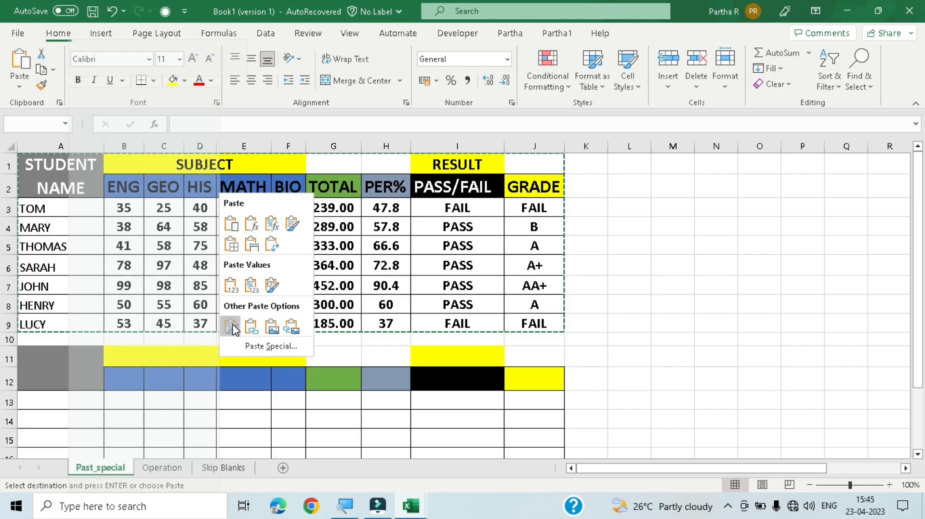
pyautogui.click(232, 328)
pyautogui.scroll(-1, 241, 337)
pyautogui.click(246, 343)
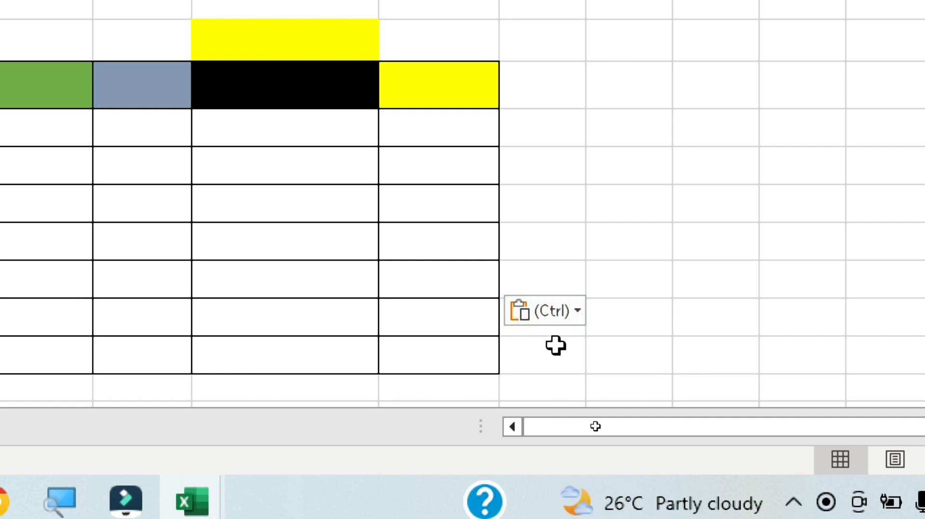
# Switch the paste option of the copy at A11 from Formatting to Paste Link.
pyautogui.click(582, 318)
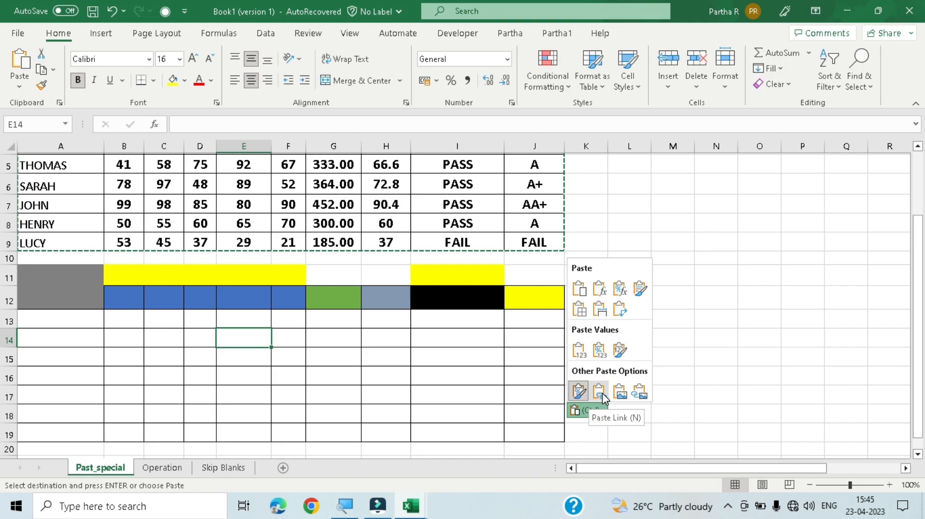
pyautogui.click(600, 393)
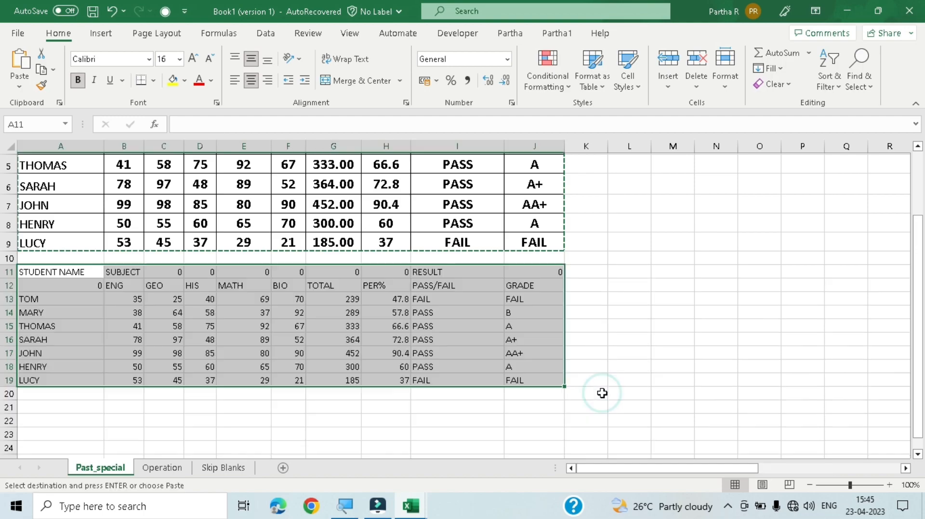
pyautogui.scroll(2, 309, 357)
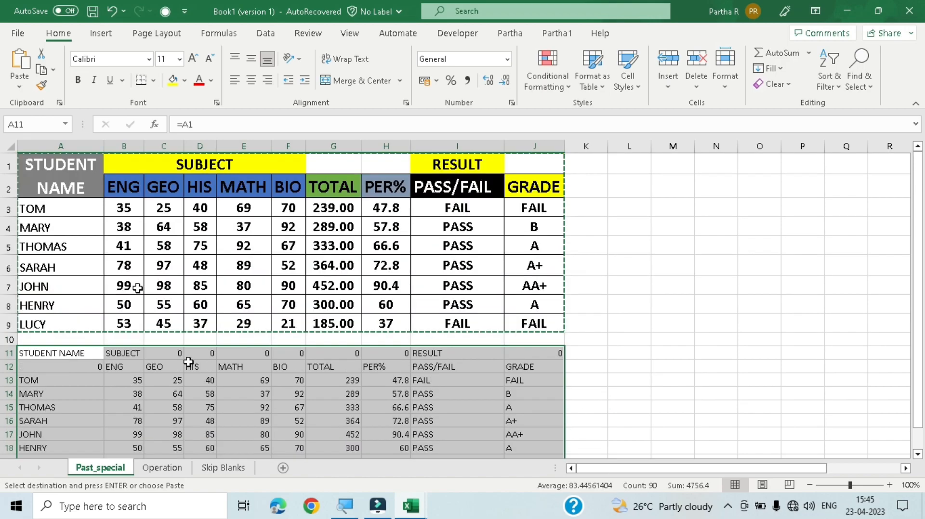
# Examine the link formulas in the copy's PASS/FAIL, PER% and student name cells, comparing them with source cell A3.
pyautogui.click(415, 393)
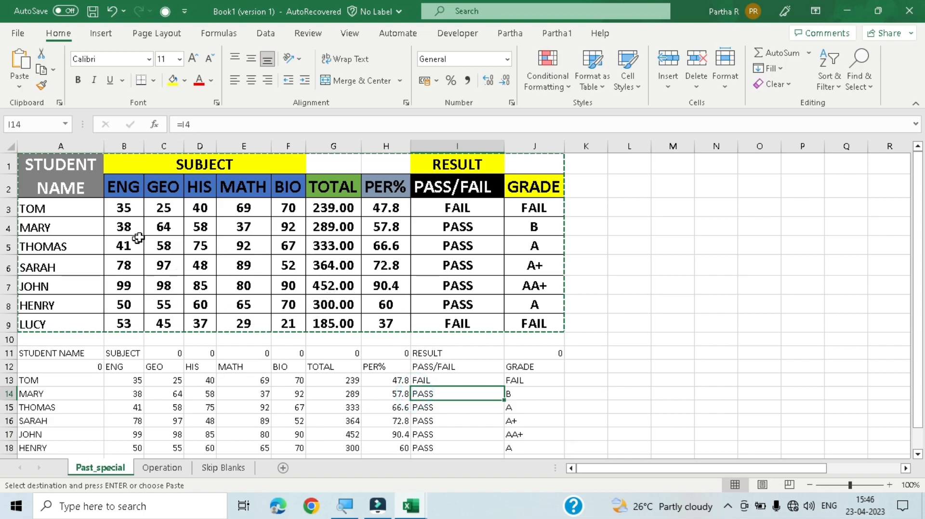
pyautogui.click(396, 406)
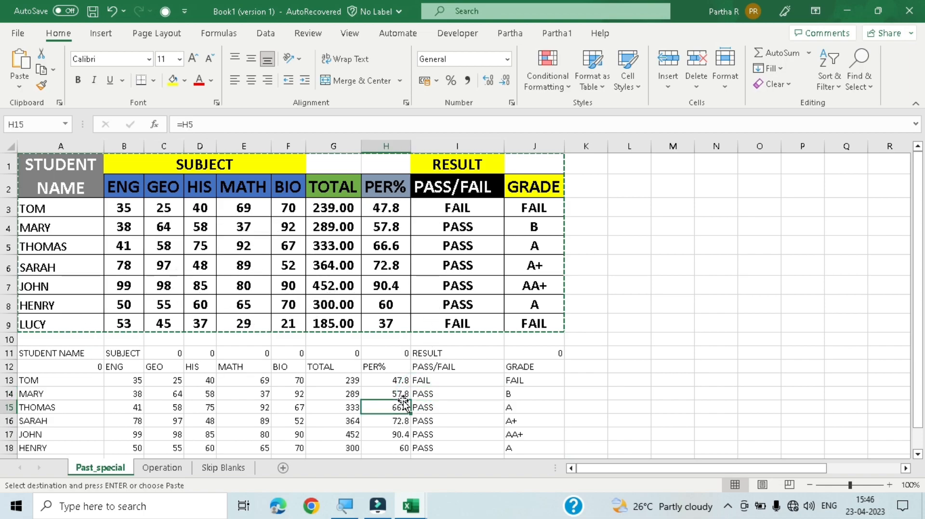
pyautogui.click(437, 395)
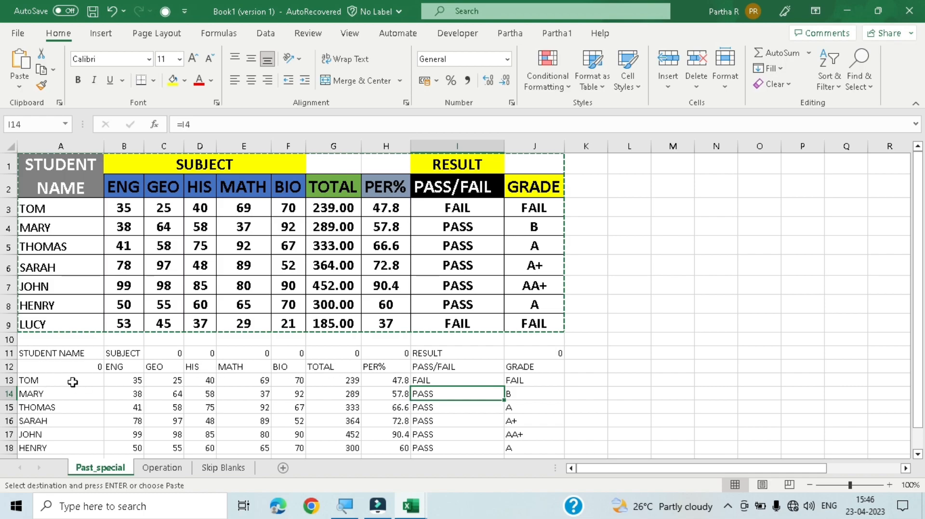
pyautogui.scroll(-1, 73, 382)
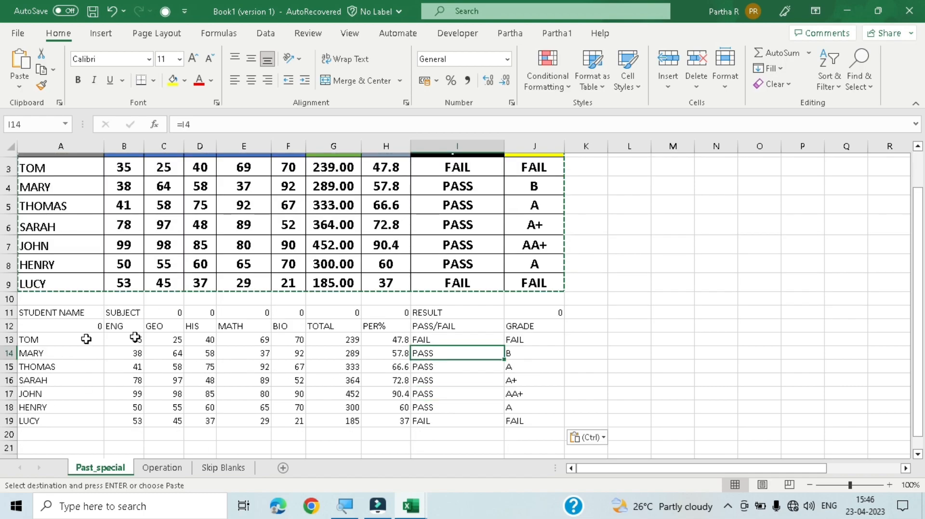
pyautogui.scroll(1, 86, 214)
pyautogui.click(85, 214)
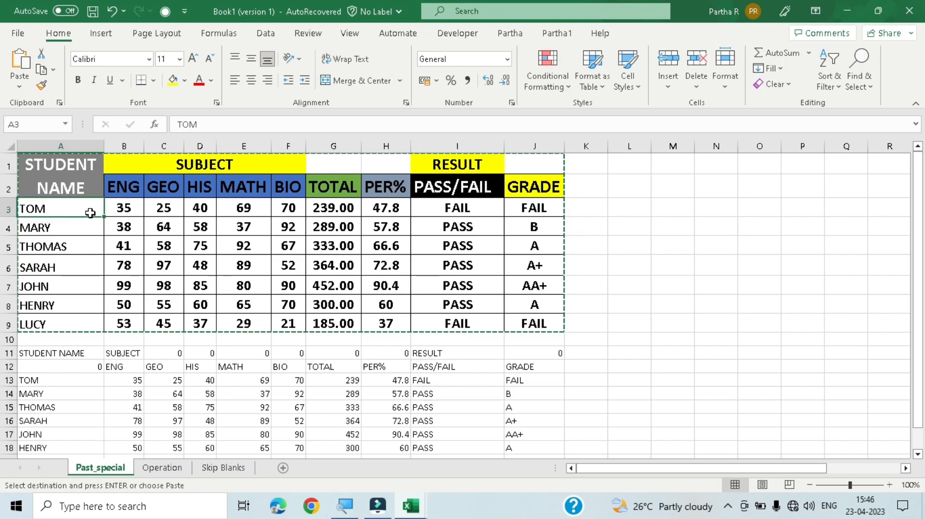
pyautogui.click(57, 381)
pyautogui.click(52, 394)
pyautogui.click(53, 408)
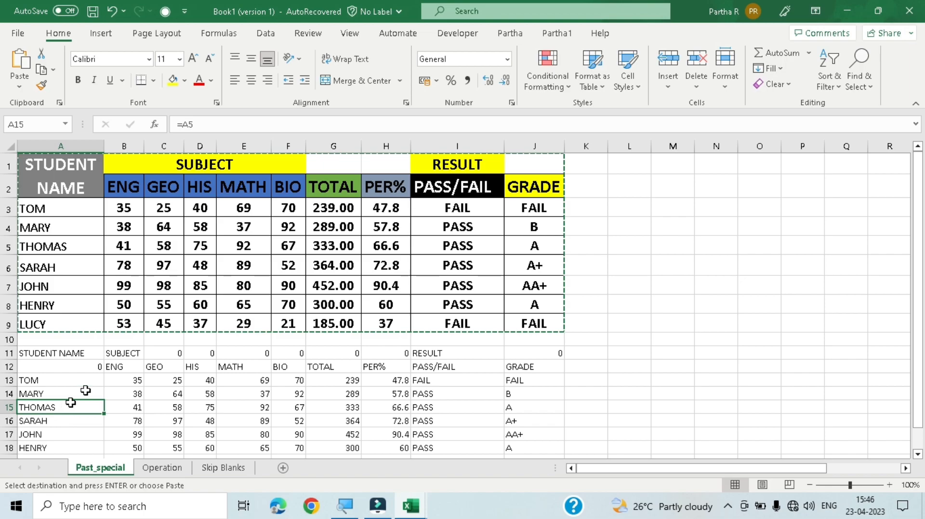
# Change the student name in source cell A3 to the sixth and then the fourth entry of its drop-down list.
pyautogui.click(83, 213)
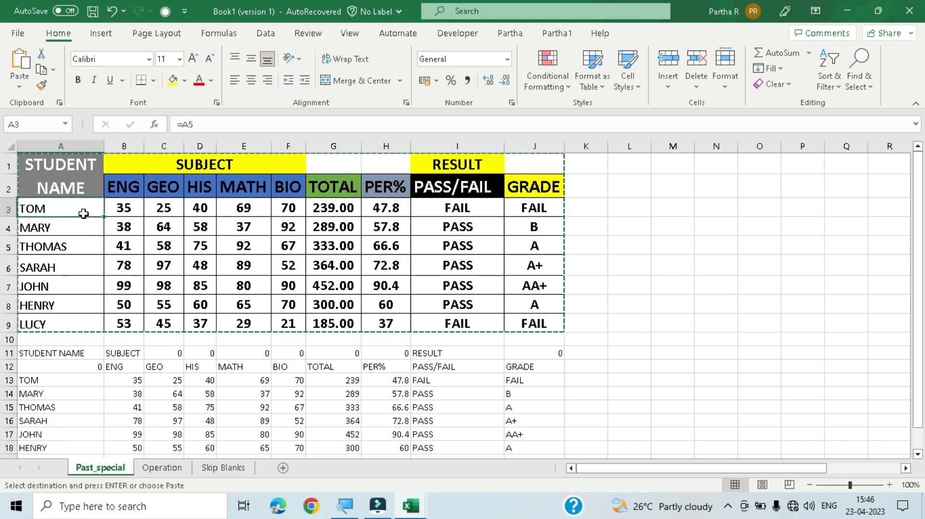
pyautogui.click(110, 210)
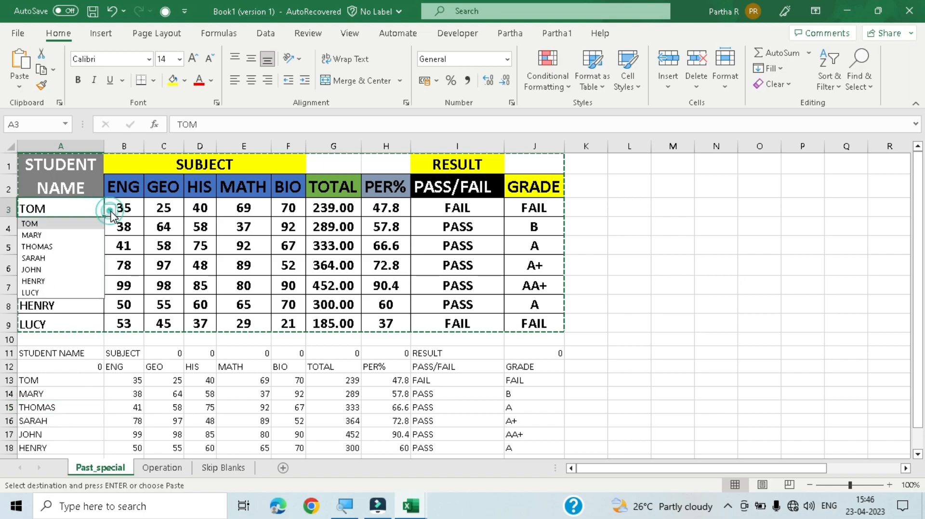
pyautogui.click(62, 281)
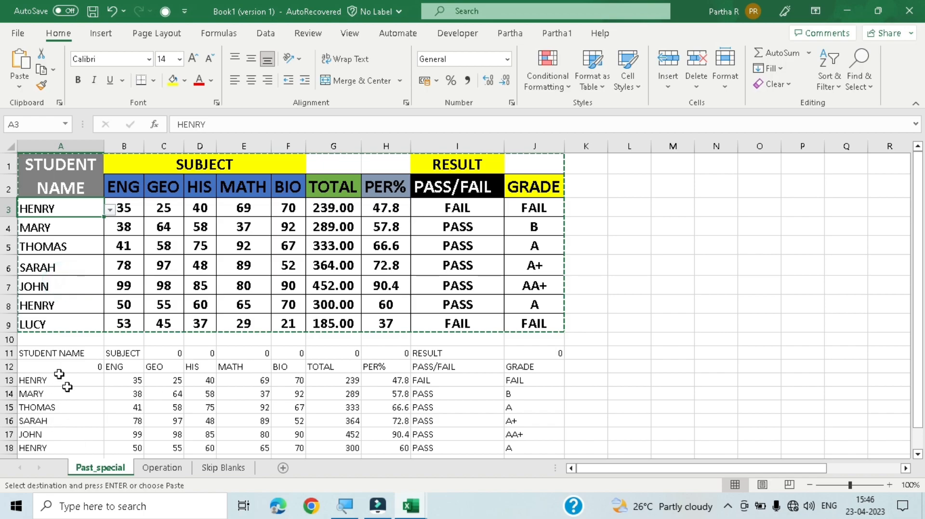
pyautogui.click(110, 209)
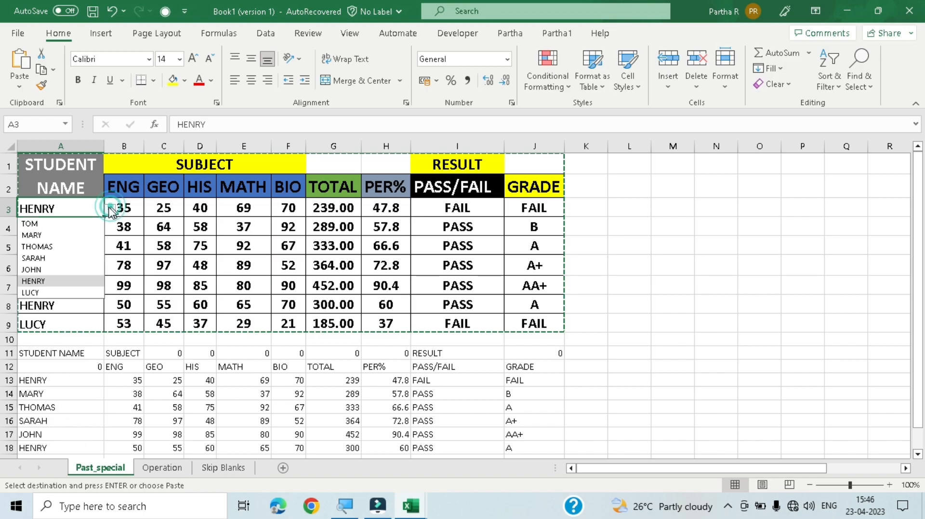
pyautogui.click(75, 263)
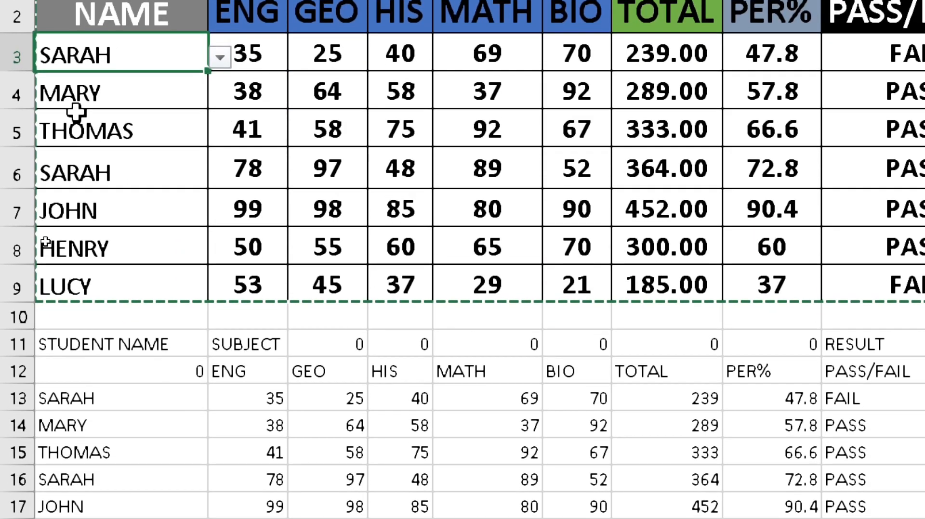
# Set the student name in A6 to the second entry of its drop-down list and the one in A8 to the first.
pyautogui.click(176, 176)
pyautogui.click(220, 175)
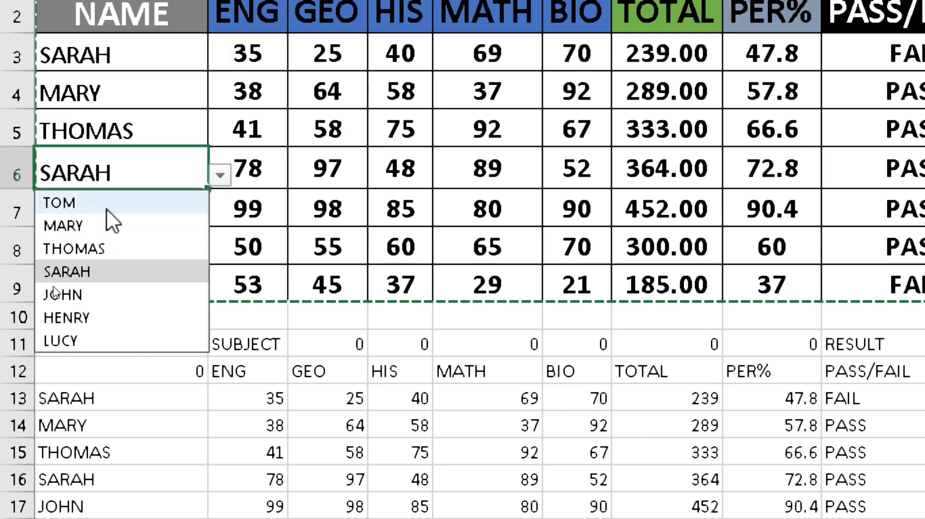
pyautogui.click(106, 225)
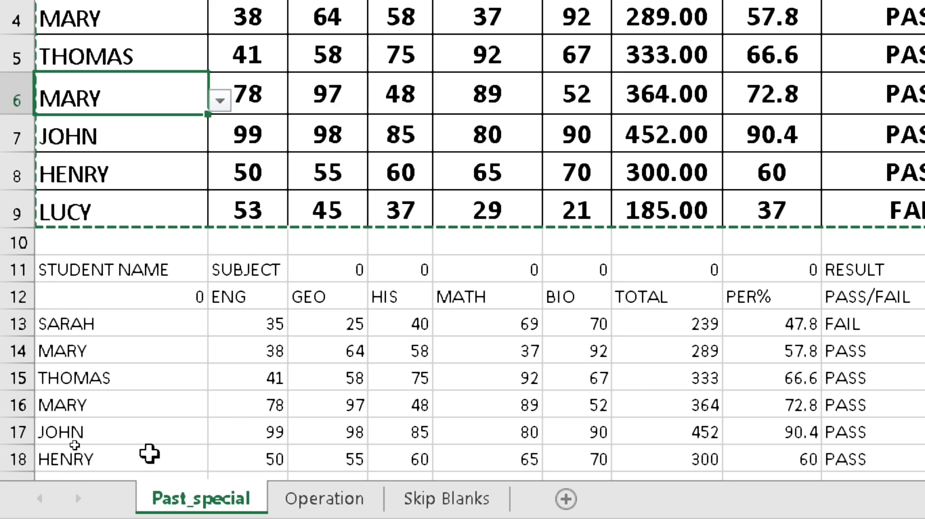
pyautogui.click(149, 166)
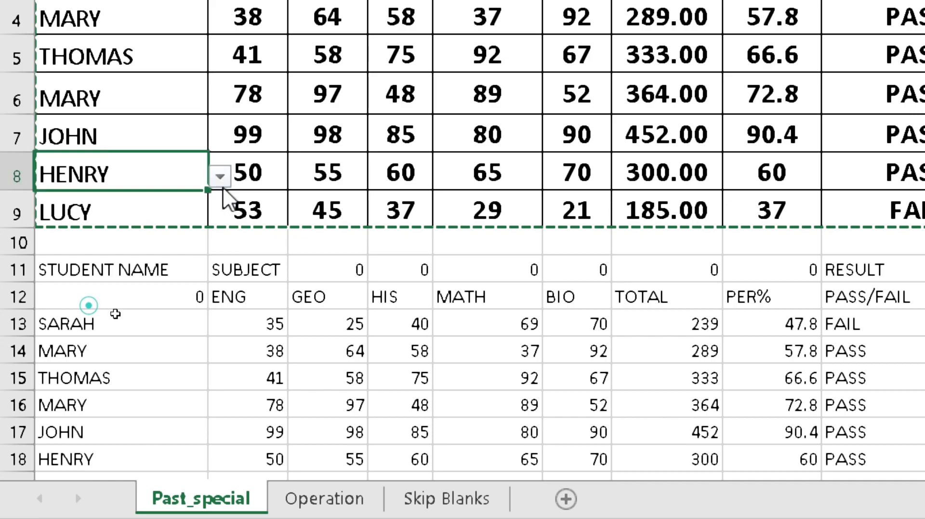
pyautogui.click(220, 177)
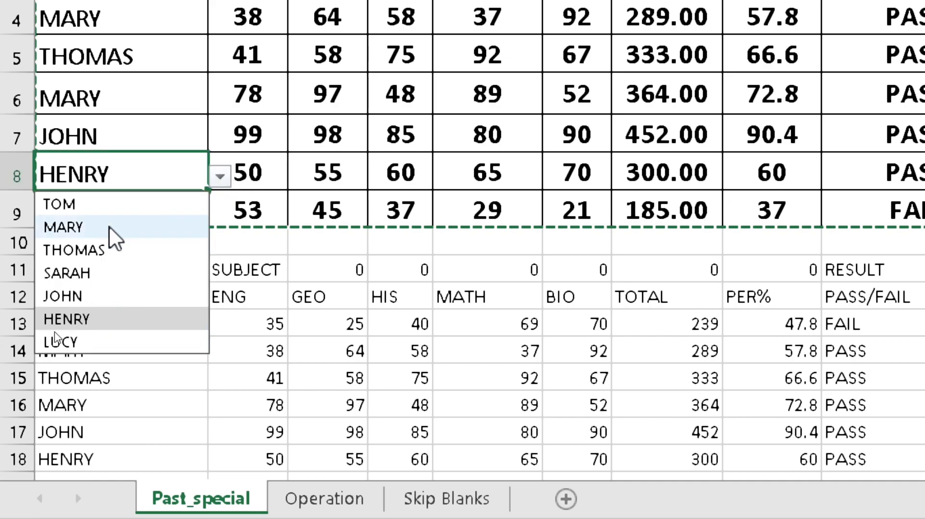
pyautogui.click(124, 203)
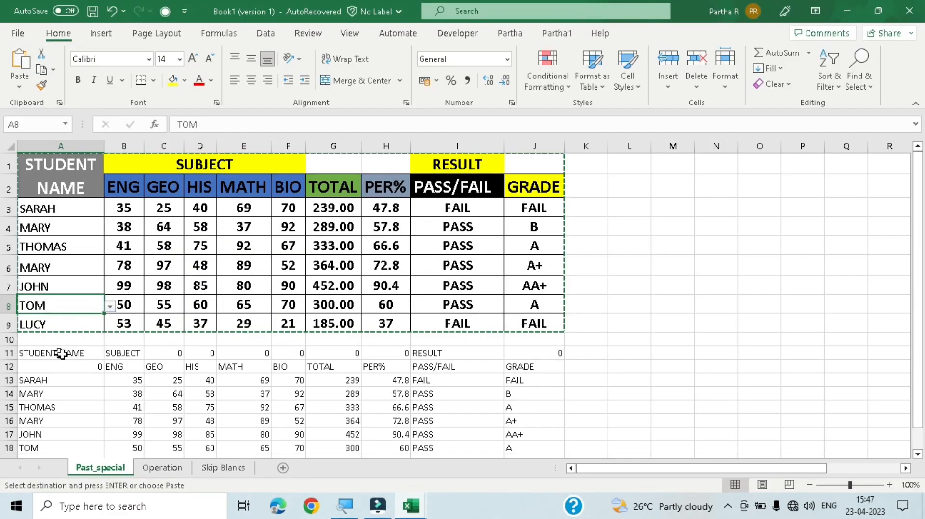
# Paste the copied marks table over the linked copy A11:J19 and switch its paste option to Picture.
pyautogui.scroll(-2, 465, 344)
pyautogui.moveTo(67, 270); pyautogui.dragTo(540, 380)
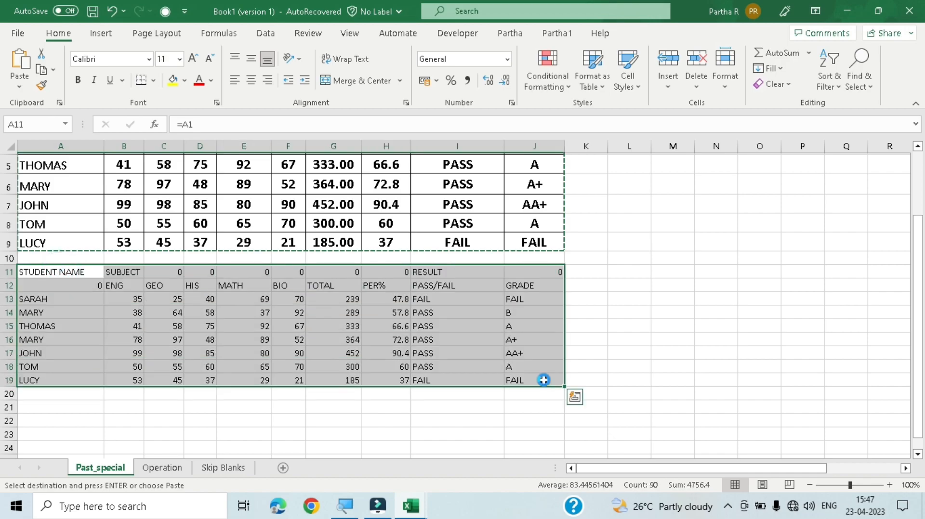
pyautogui.hotkey('ctrl', 'v')
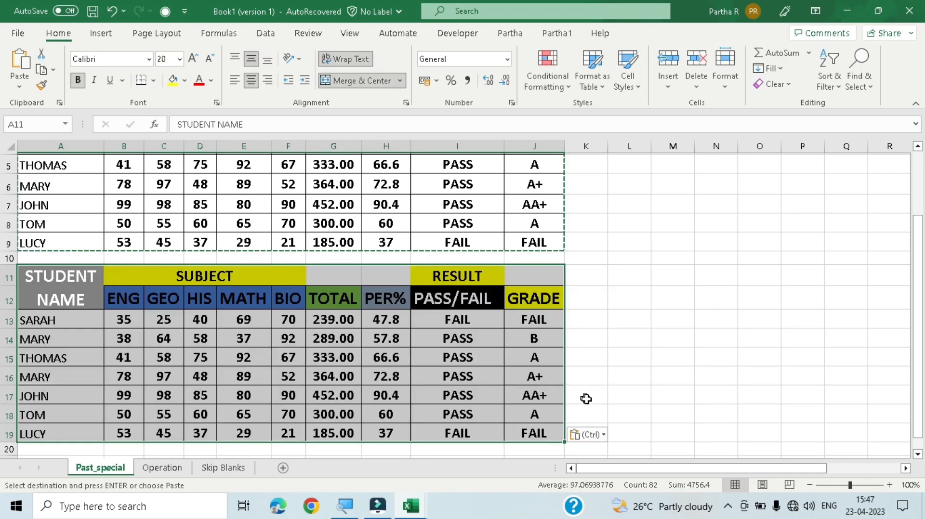
pyautogui.click(603, 436)
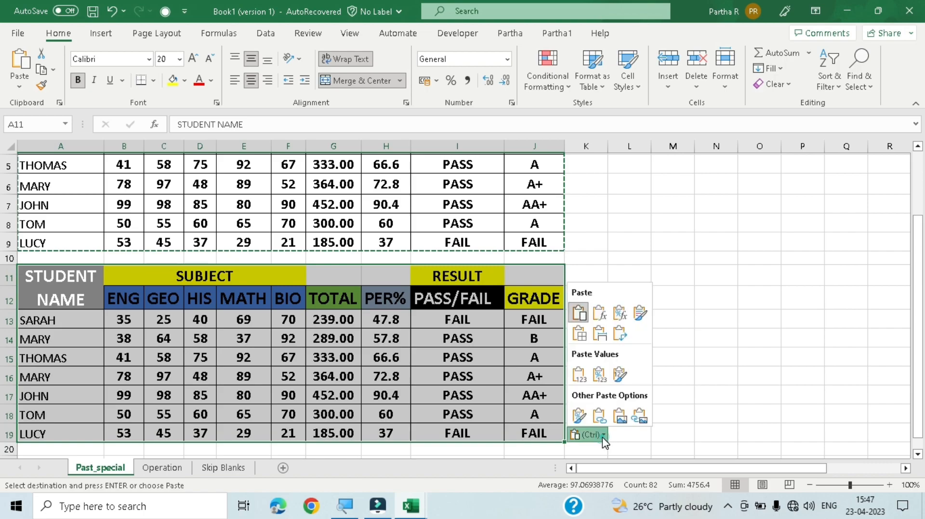
pyautogui.click(619, 416)
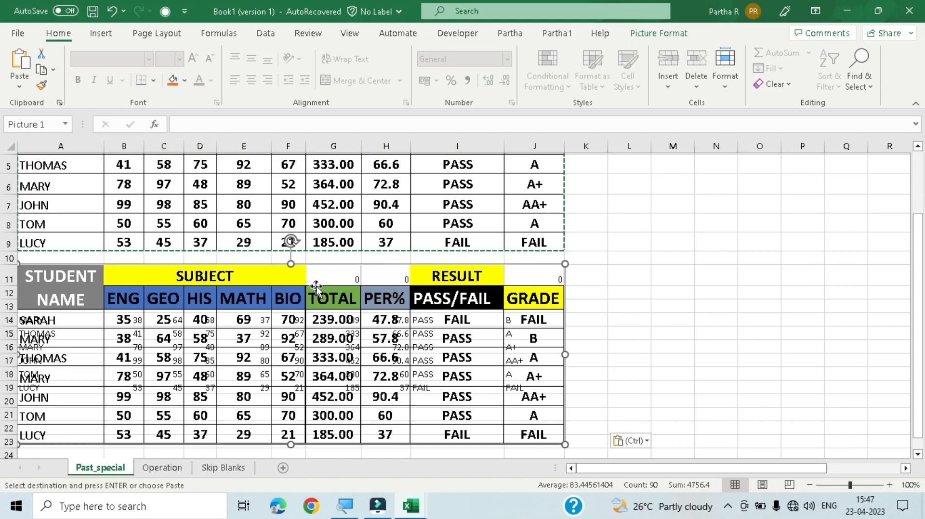
# Move the pasted table picture sideways and slightly up so its upper edge lies near row 9, starting around column H.
pyautogui.moveTo(311, 267); pyautogui.dragTo(668, 261)
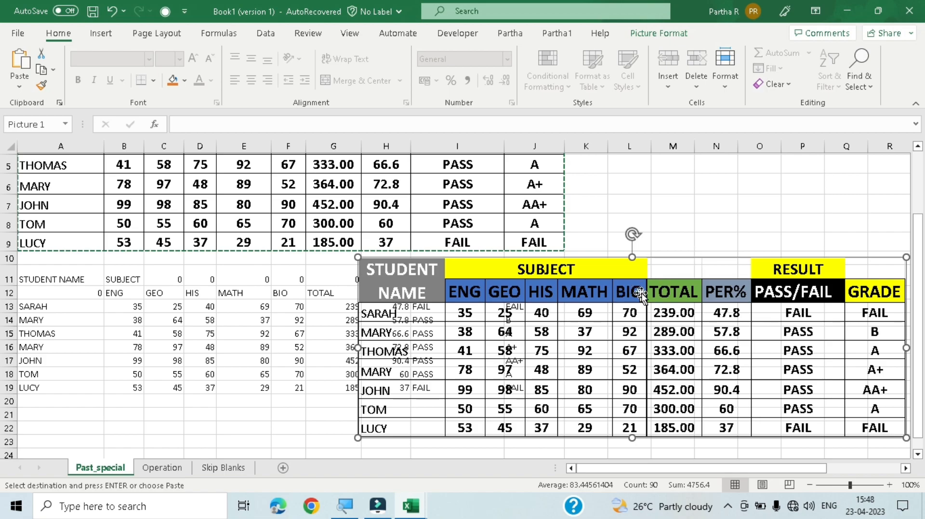
pyautogui.moveTo(683, 272); pyautogui.dragTo(704, 230)
pyautogui.click(621, 338)
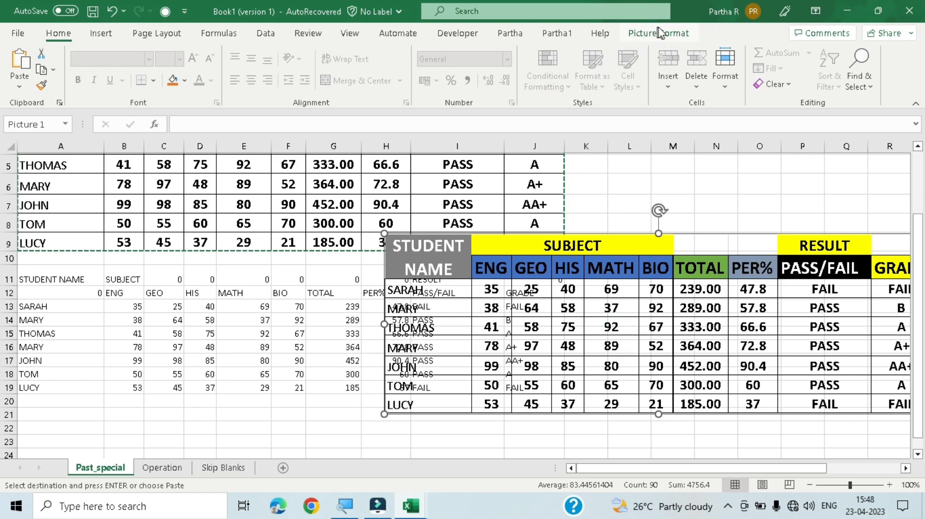
# Try a reflected picture style on the table picture, then apply the white snipped-diagonal-corner style.
pyautogui.click(674, 35)
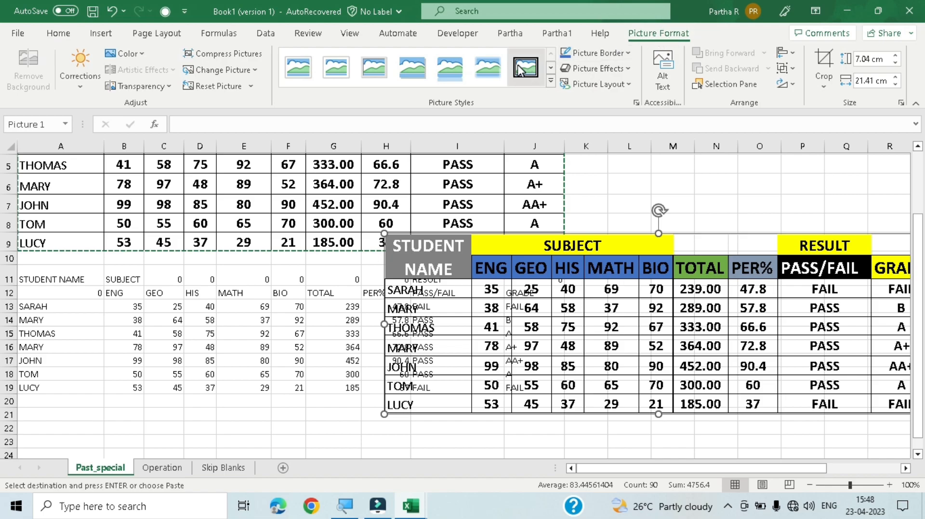
pyautogui.click(441, 72)
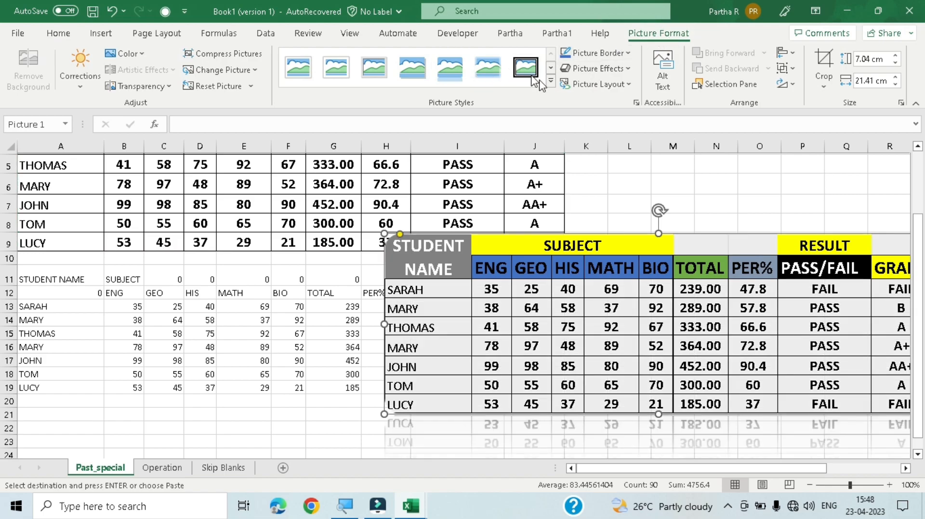
pyautogui.click(550, 81)
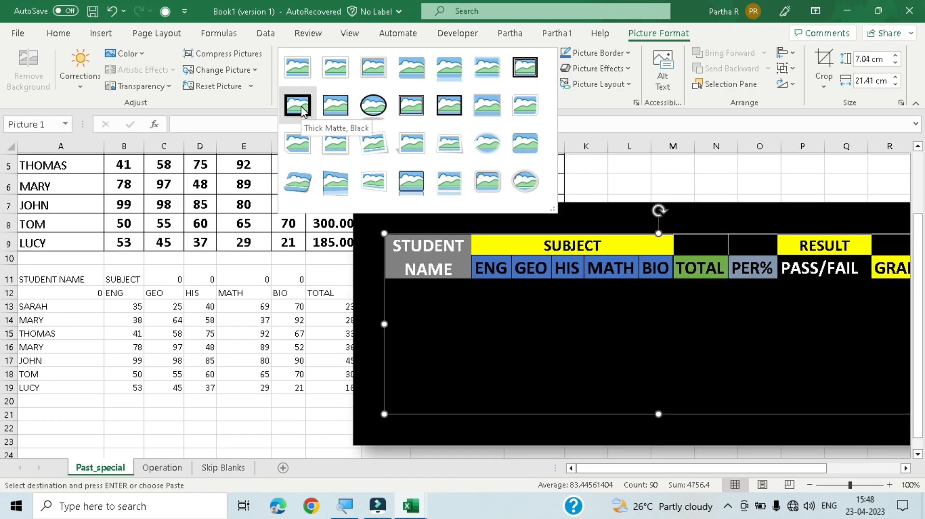
pyautogui.click(301, 154)
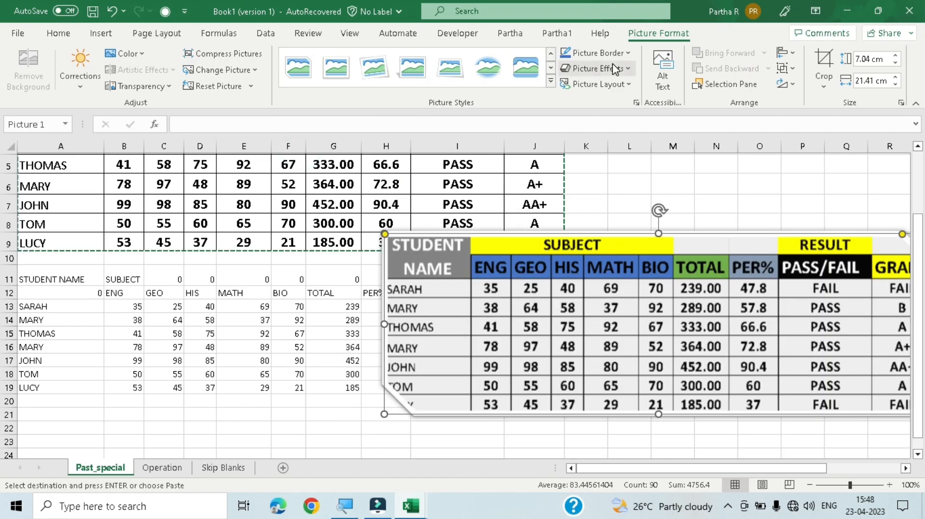
# Add the first Reflection variation to the table picture and inspect the mirrored image below it.
pyautogui.click(630, 70)
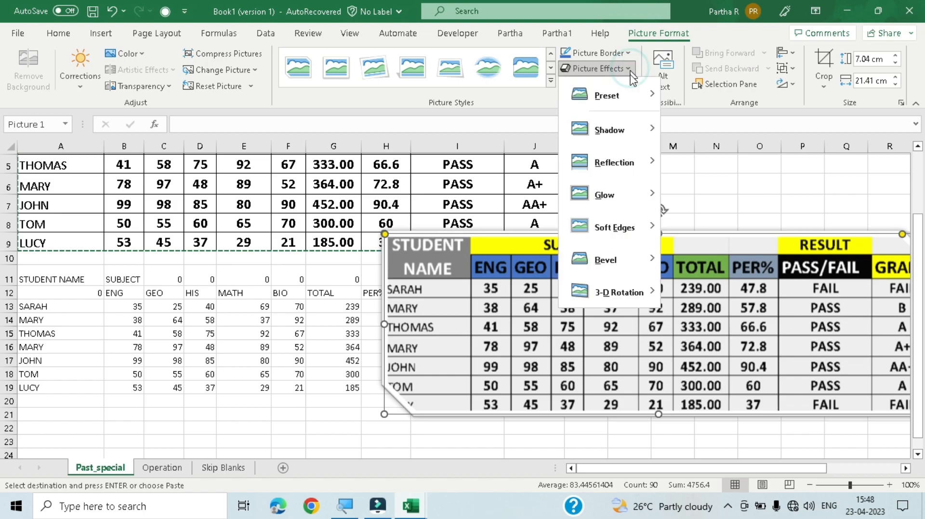
pyautogui.moveTo(648, 169)
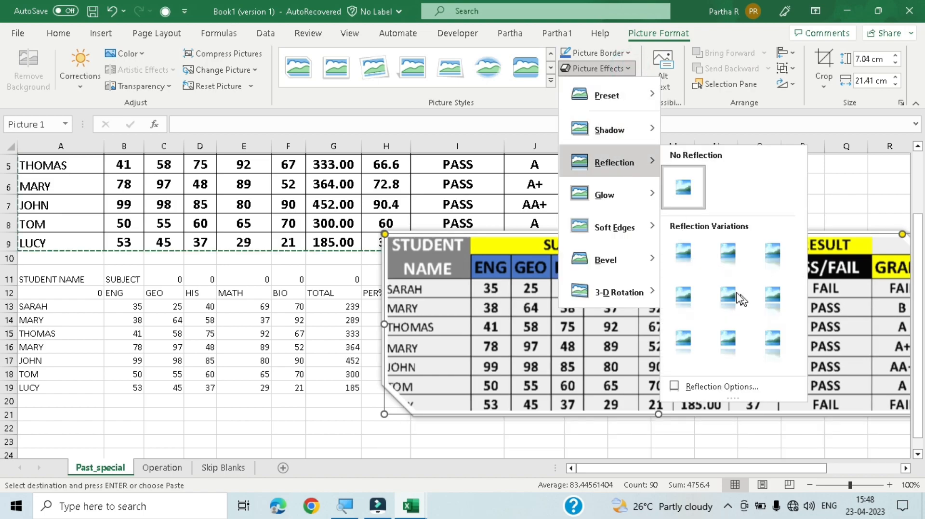
pyautogui.click(695, 257)
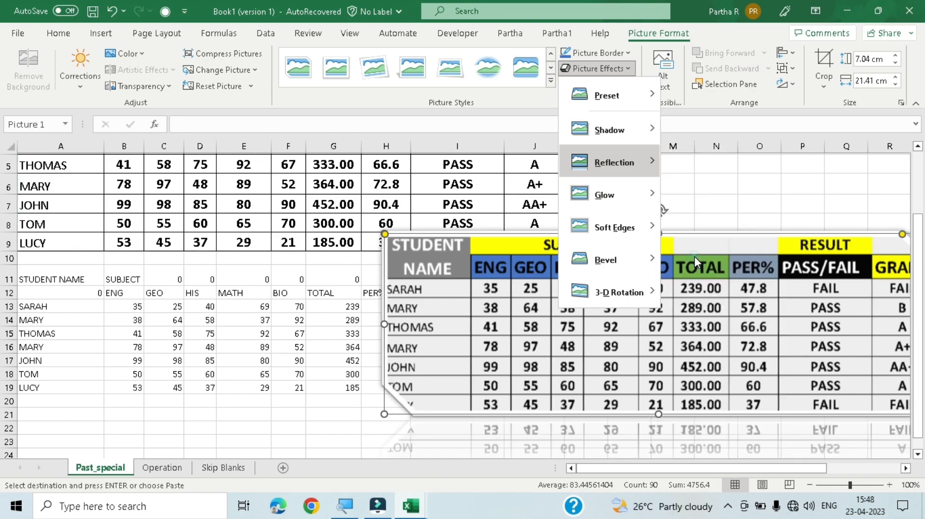
pyautogui.scroll(-2, 695, 257)
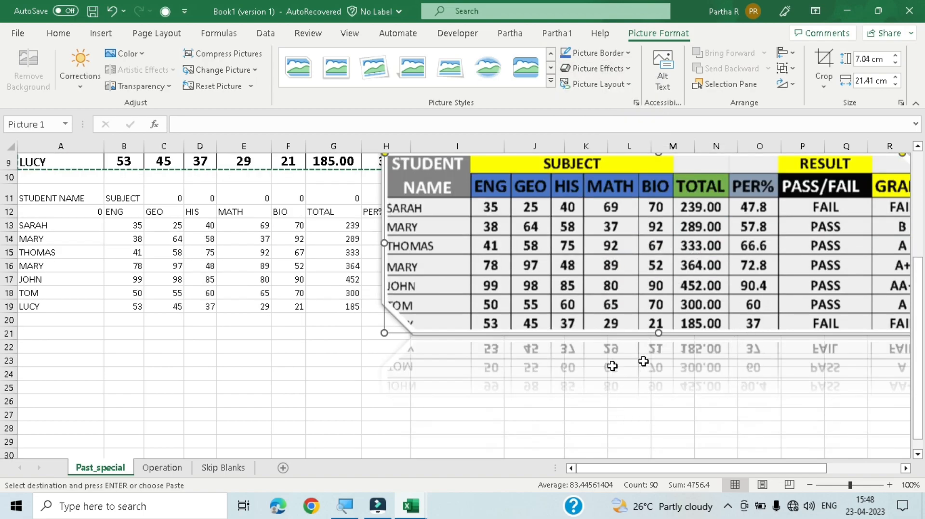
pyautogui.scroll(2, 666, 376)
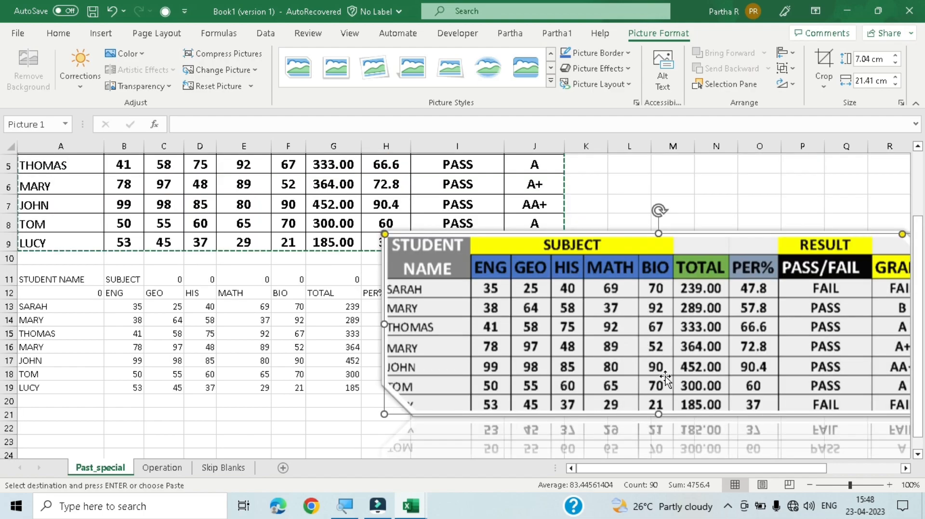
pyautogui.click(627, 69)
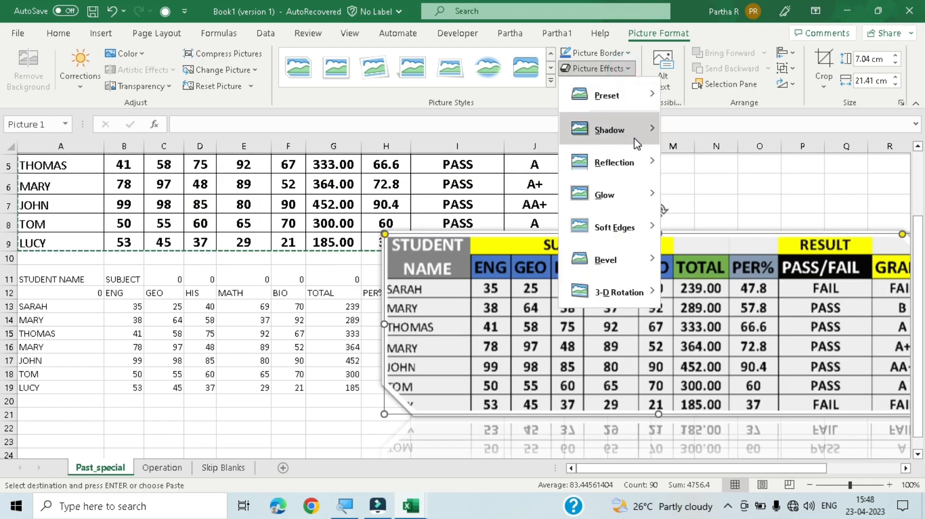
pyautogui.moveTo(637, 143)
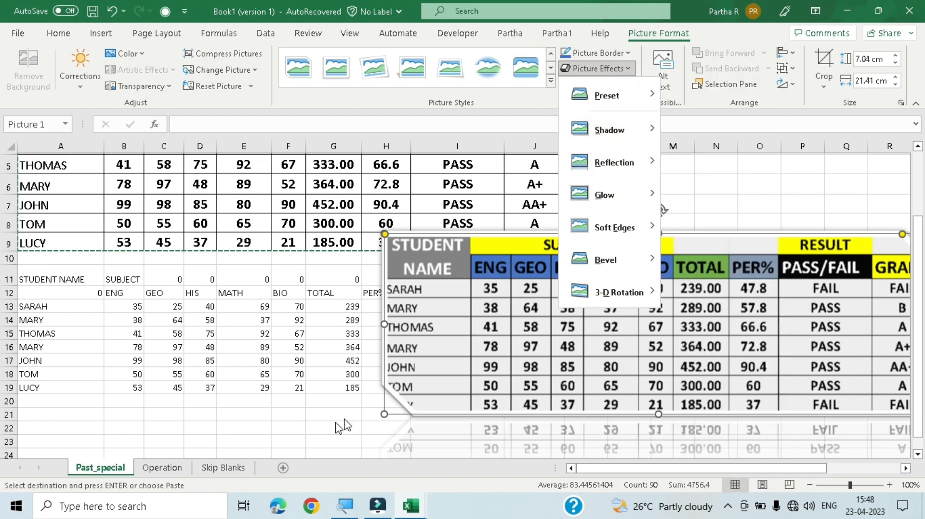
pyautogui.click(332, 423)
# Undo the picture effects, the picture paste, the student name changes and the linked copy until rows 11 to 19 are empty.
pyautogui.hotkey('ctrl', 'z')
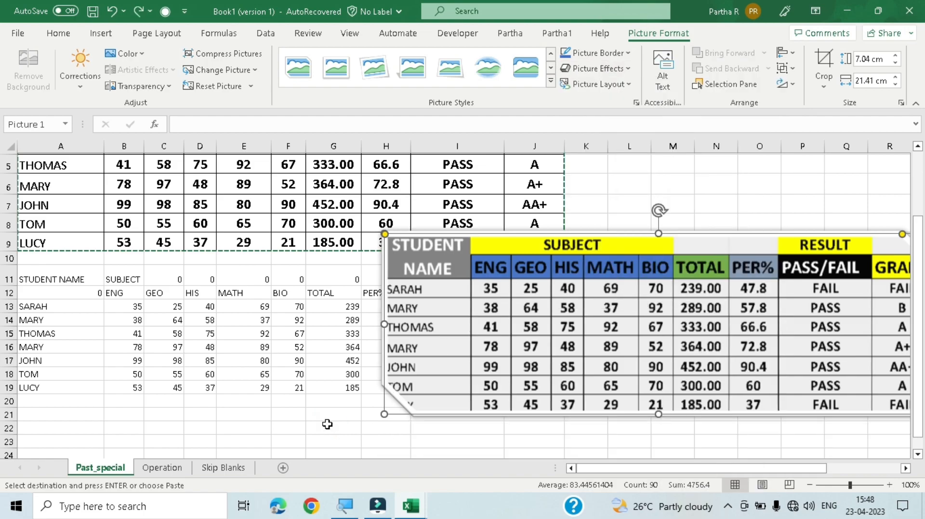
pyautogui.hotkey('ctrl', 'z')
pyautogui.hotkey('ctrl', 'z')
pyautogui.hotkey('ctrl', 'z')
pyautogui.hotkey('ctrl', 'z')
pyautogui.hotkey('ctrl', 'z')
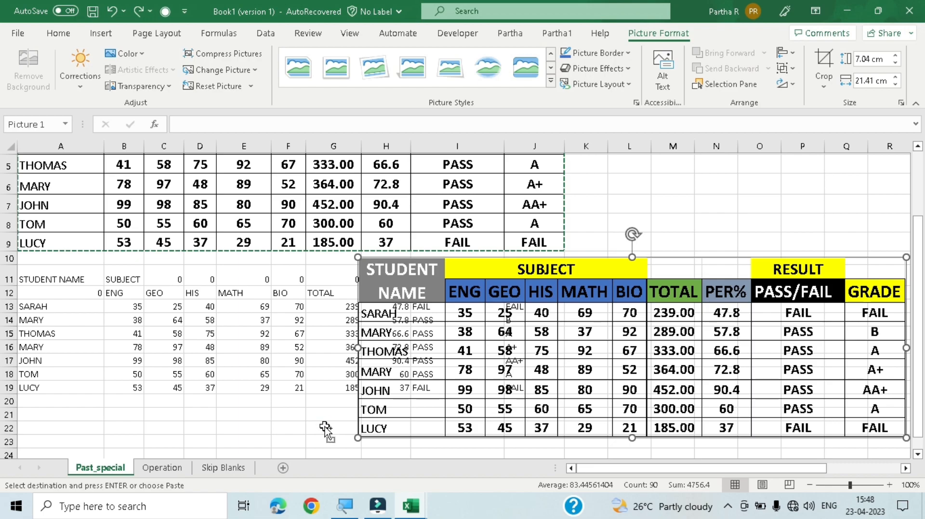
pyautogui.hotkey('ctrl', 'z')
pyautogui.hotkey('ctrl', 'z')
pyautogui.hotkey('ctrl', 'z')
pyautogui.hotkey('ctrl', 'z')
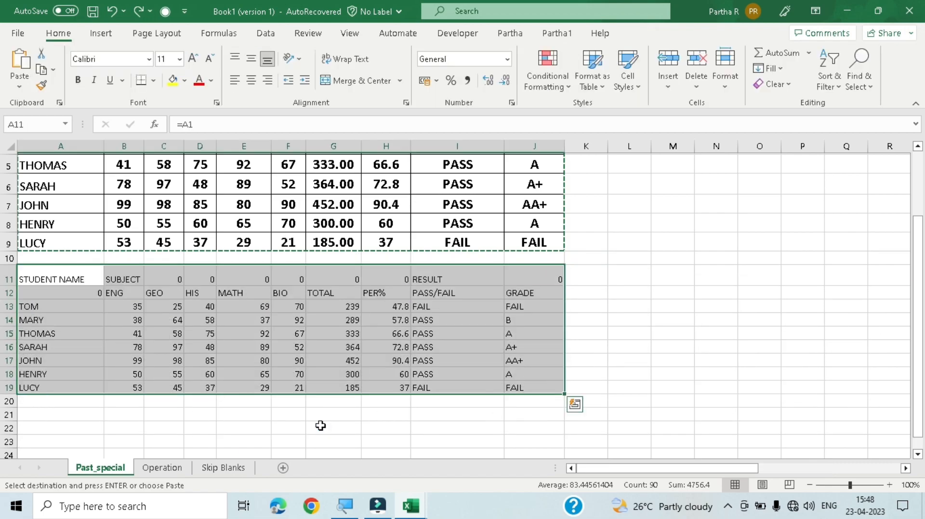
pyautogui.hotkey('ctrl', 'z')
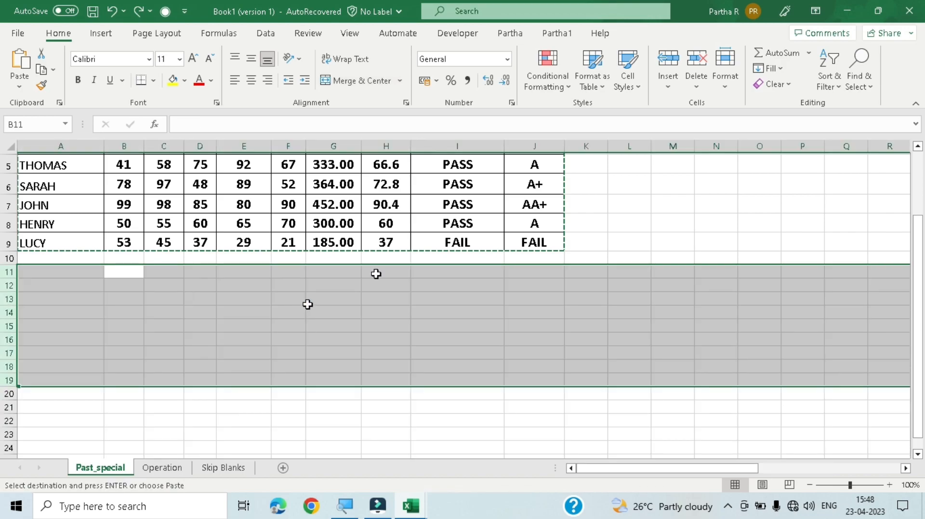
# Paste the copied marks table A1:J9 at A11 as a Linked Picture.
pyautogui.click(452, 392)
pyautogui.click(71, 270)
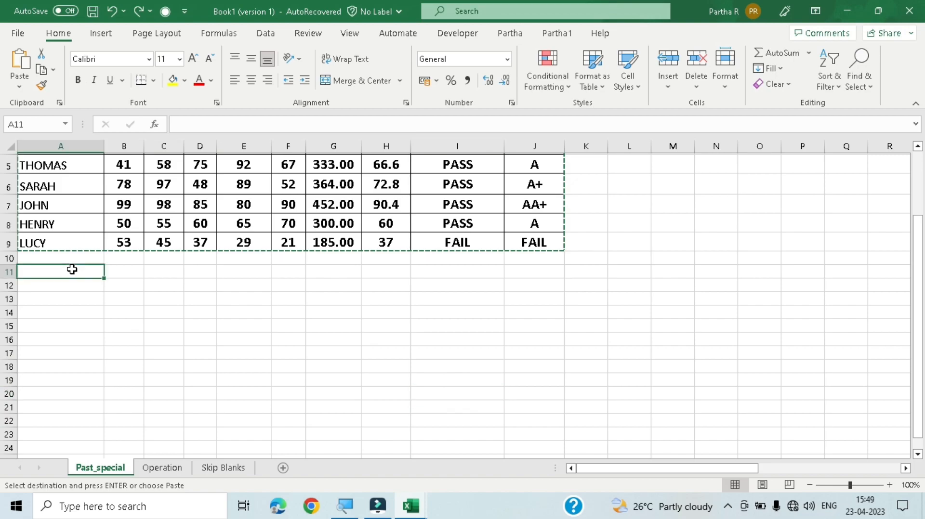
pyautogui.rightClick(74, 273)
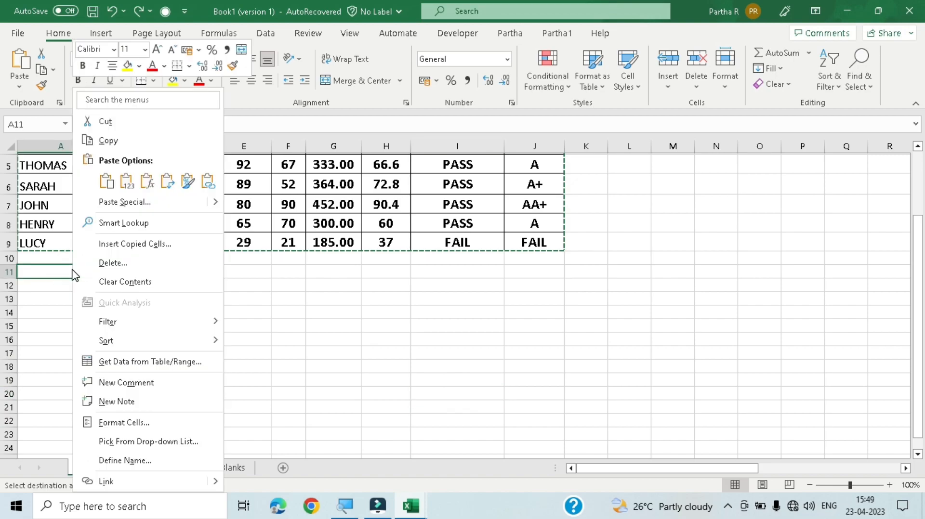
pyautogui.moveTo(215, 208)
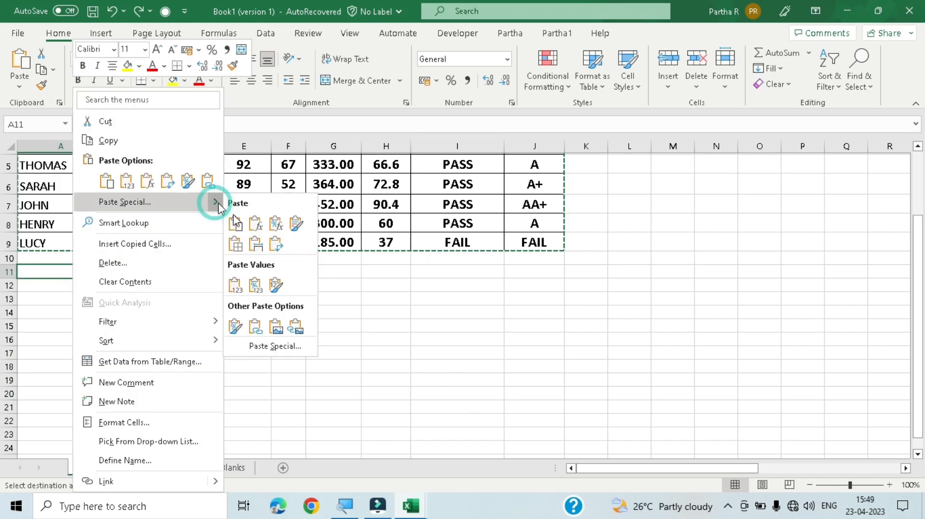
pyautogui.click(294, 327)
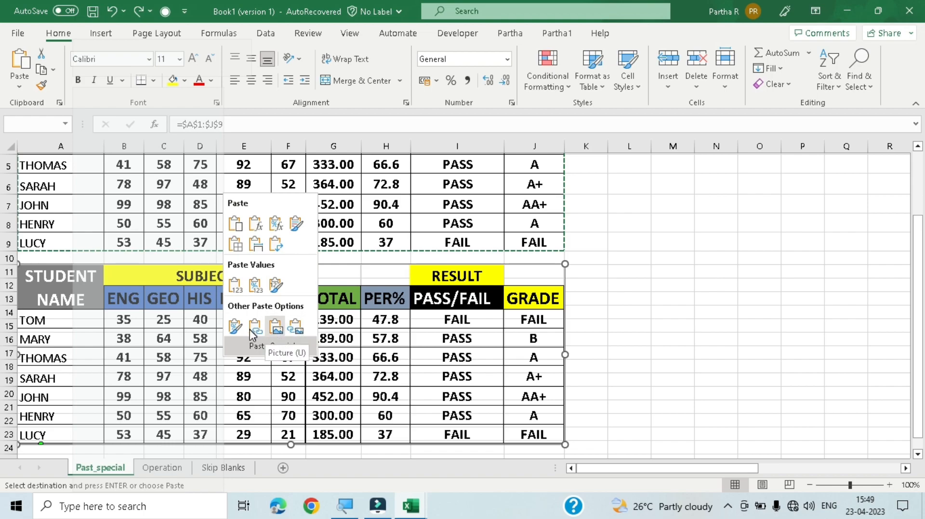
# Try to paste the copied marks table at A11 as a Linked Picture.
pyautogui.press('Escape')
pyautogui.press('Delete')
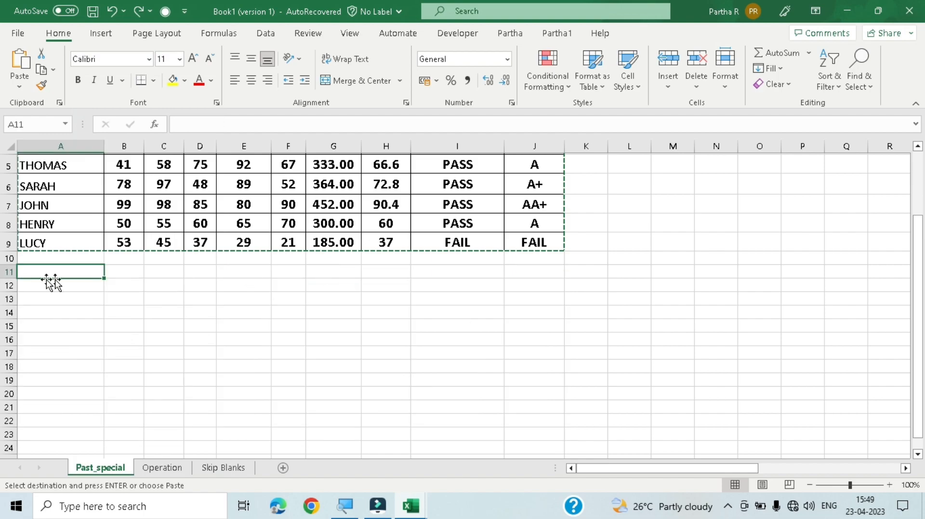
pyautogui.rightClick(58, 275)
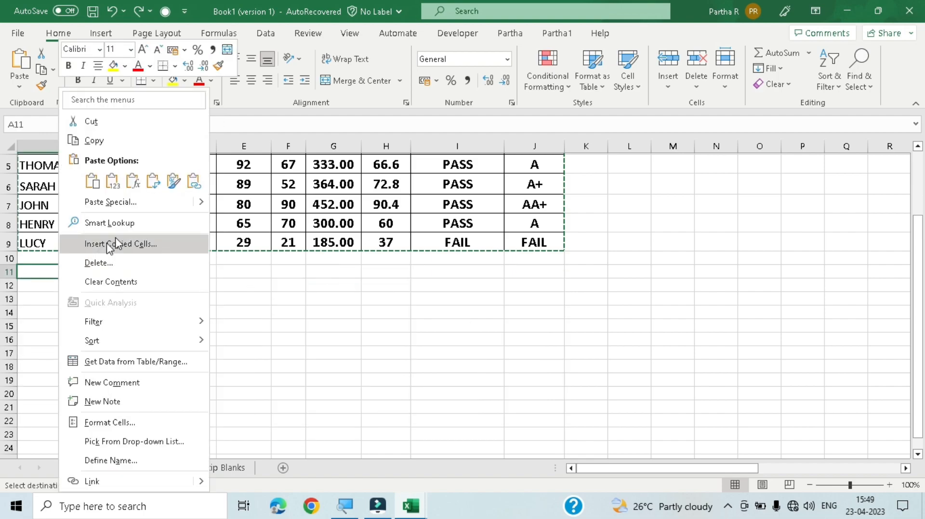
pyautogui.click(42, 313)
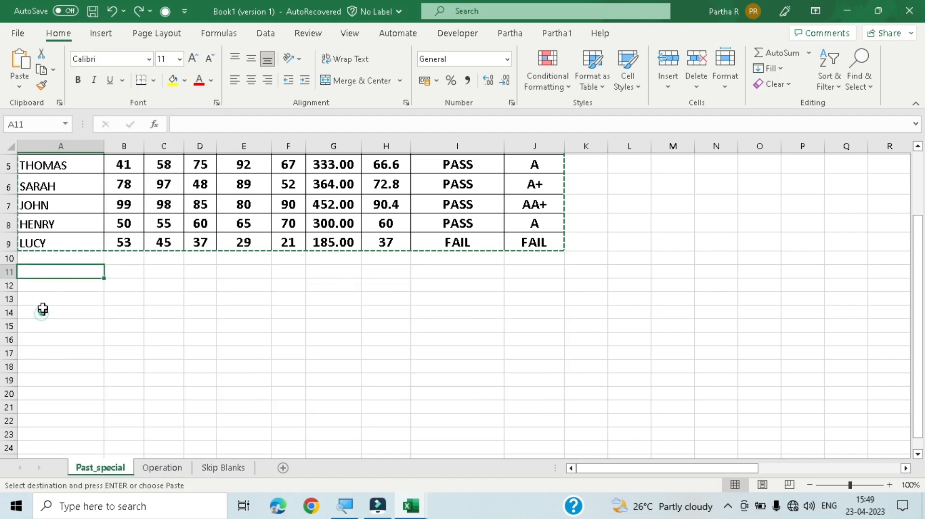
pyautogui.rightClick(77, 278)
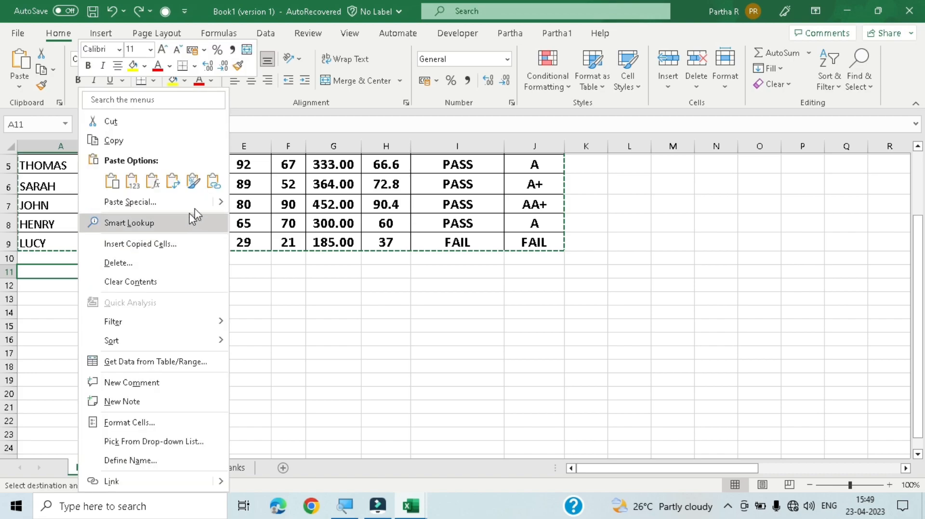
pyautogui.click(221, 202)
pyautogui.moveTo(224, 204)
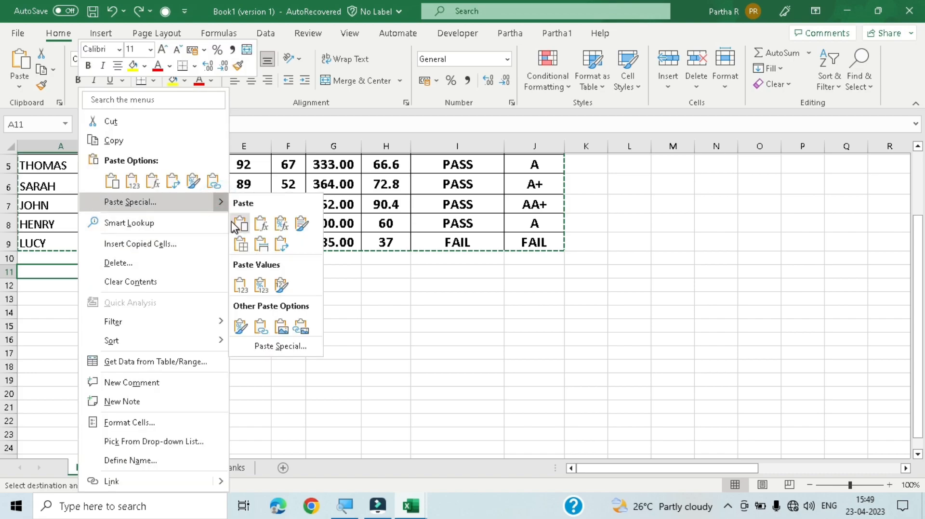
pyautogui.click(302, 328)
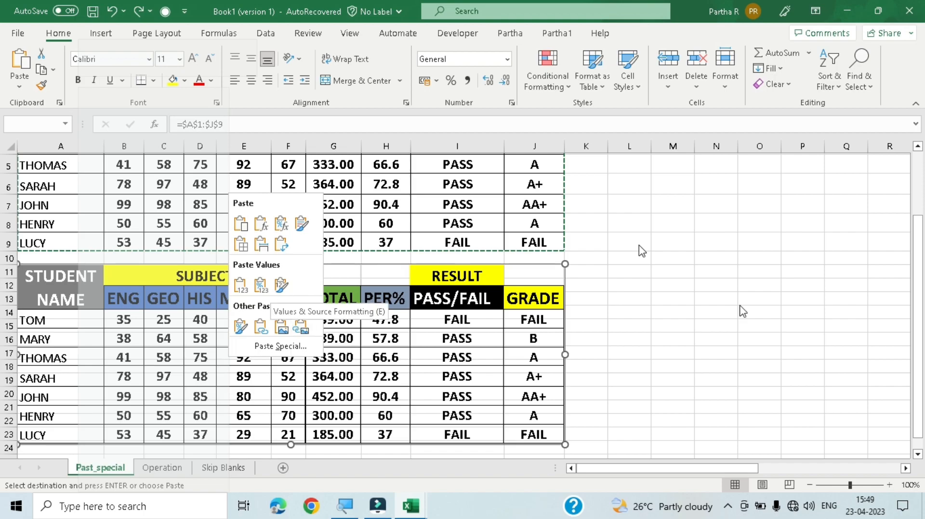
pyautogui.click(747, 360)
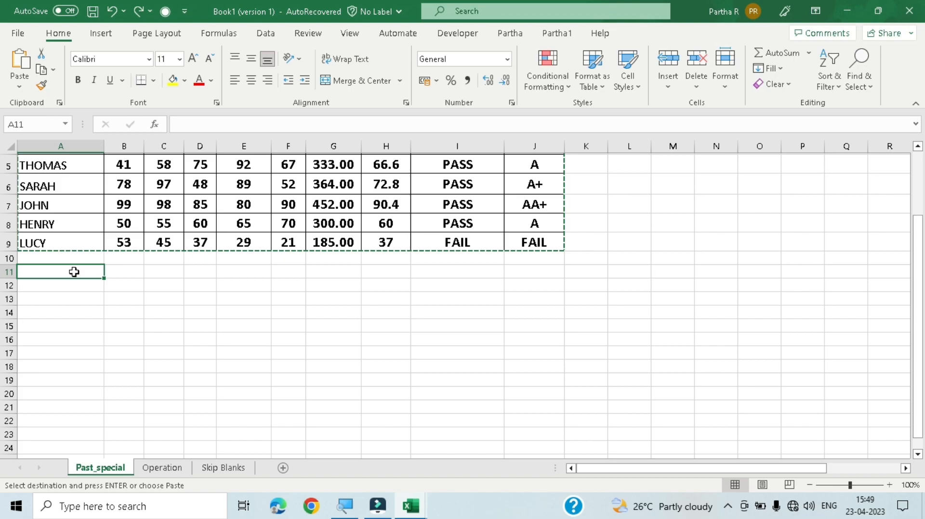
pyautogui.rightClick(73, 272)
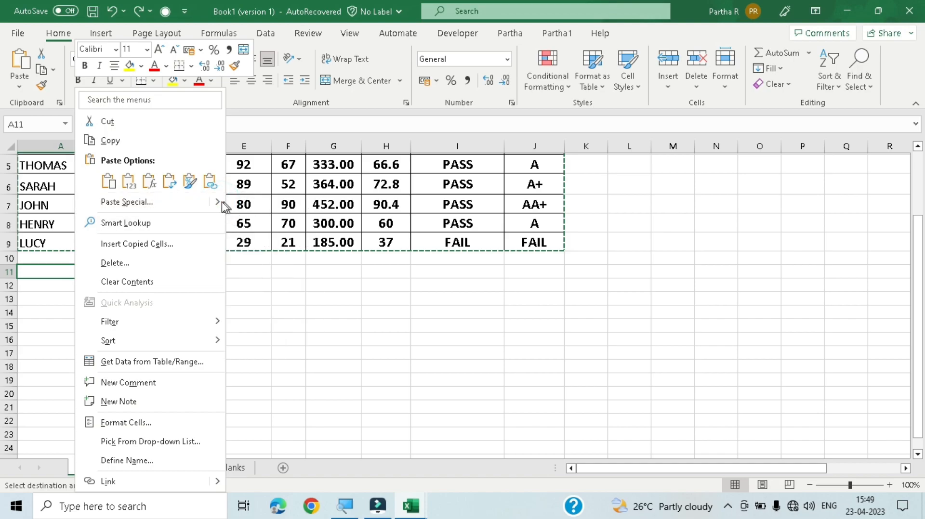
pyautogui.moveTo(222, 204)
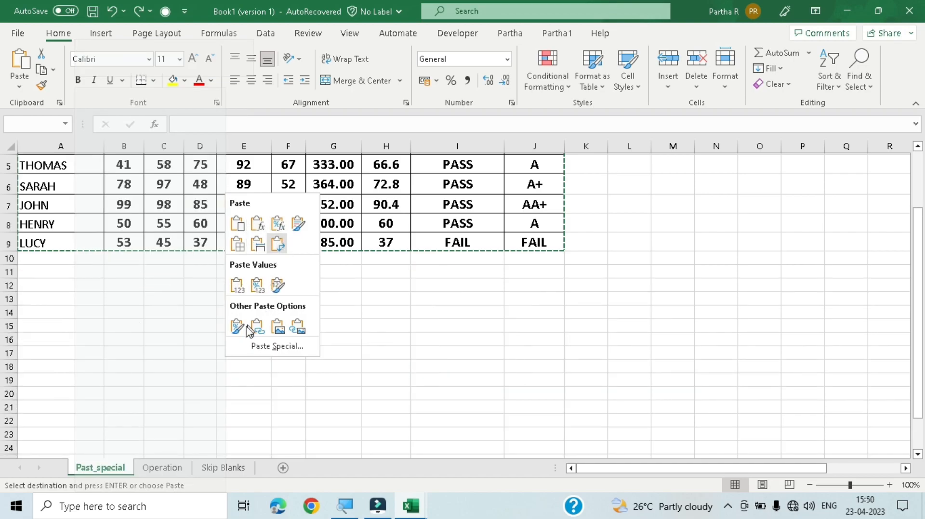
pyautogui.click(64, 270)
pyautogui.click(64, 270)
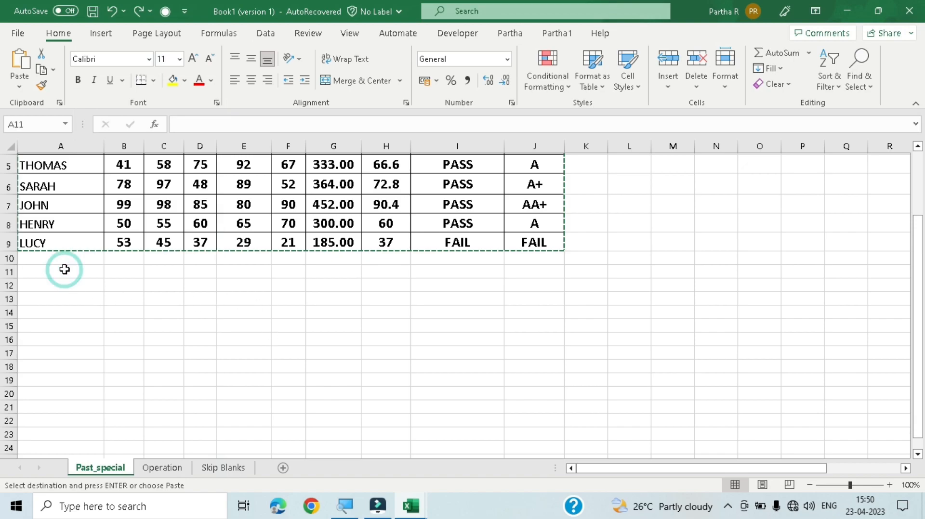
# Undo the earlier changes below the marks table until the rows from 11 down are empty.
pyautogui.scroll(2, 233, 264)
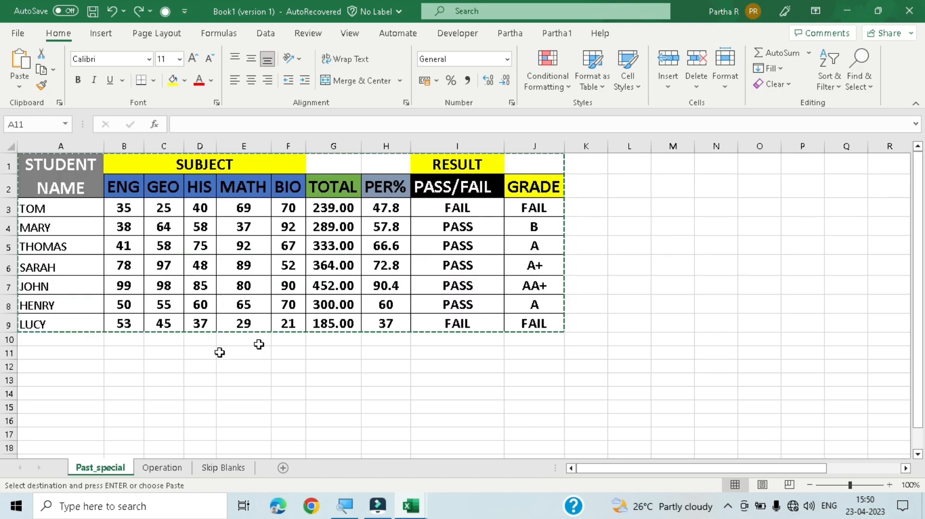
pyautogui.click(320, 353)
pyautogui.click(665, 248)
pyautogui.hotkey('ctrl', 'z')
pyautogui.hotkey('ctrl', 'z')
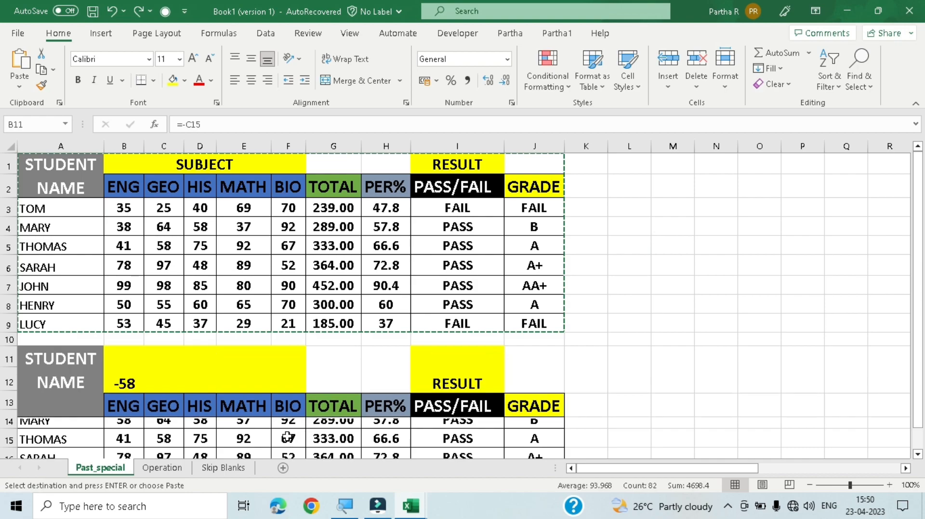
pyautogui.click(81, 351)
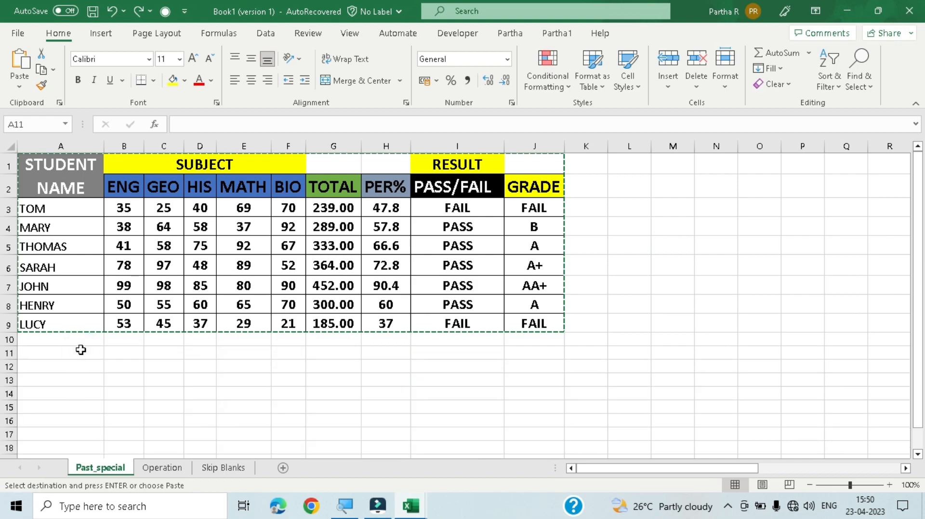
pyautogui.rightClick(80, 350)
pyautogui.click(39, 370)
pyautogui.moveTo(57, 163); pyautogui.dragTo(548, 326)
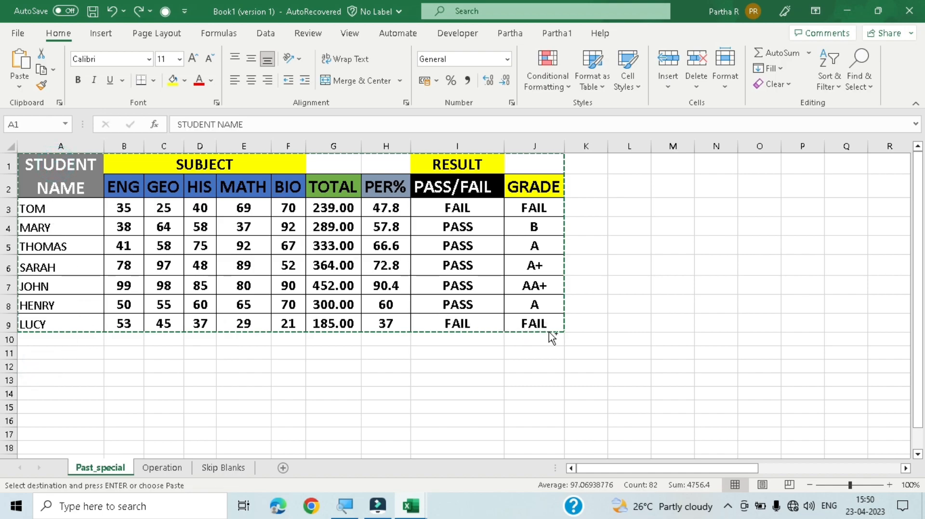
pyautogui.hotkey('ctrl', 'z')
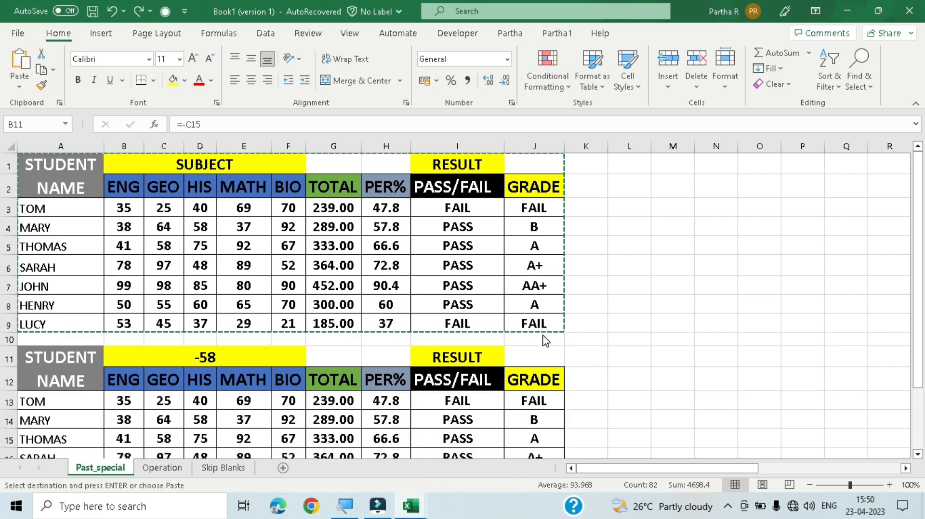
pyautogui.hotkey('ctrl', 'z')
pyautogui.click(677, 316)
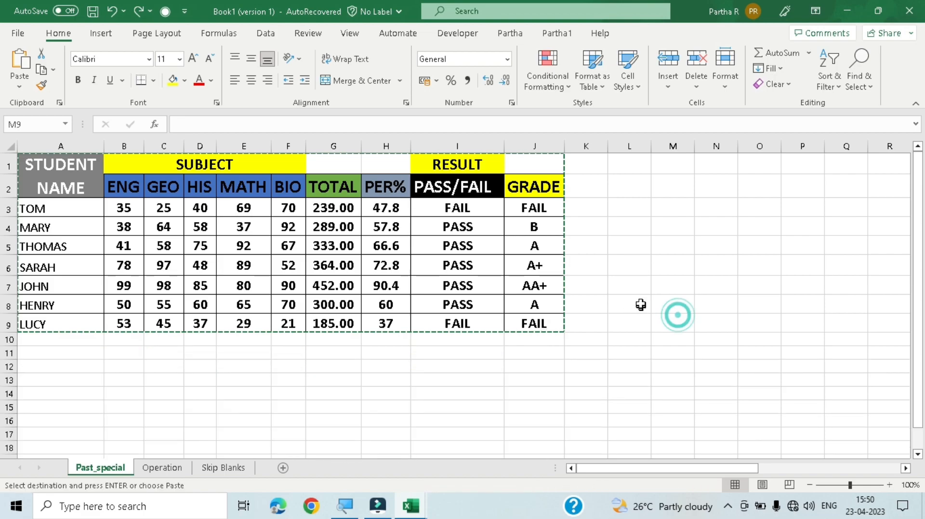
# Run the tree command from the Windows Run dialog and return to the Past_special worksheet.
pyautogui.rightClick(641, 305)
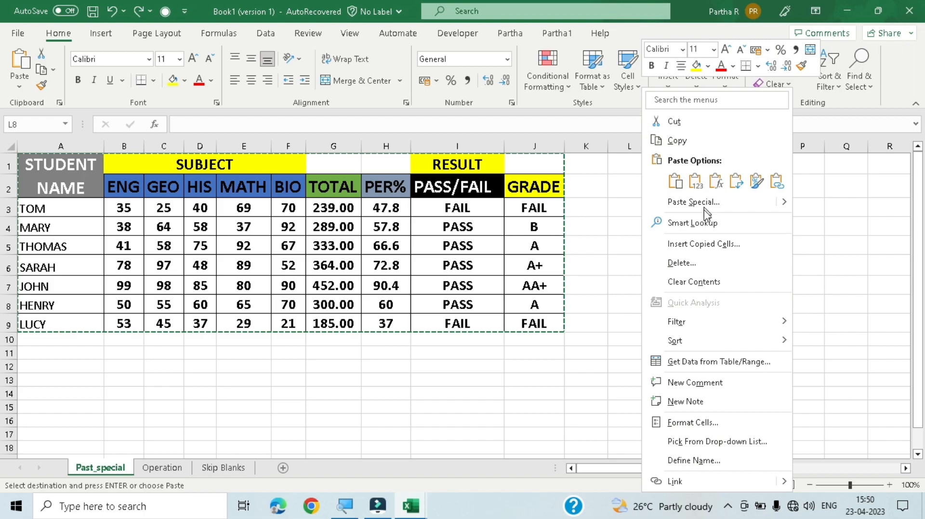
pyautogui.click(608, 293)
pyautogui.press('super+r')
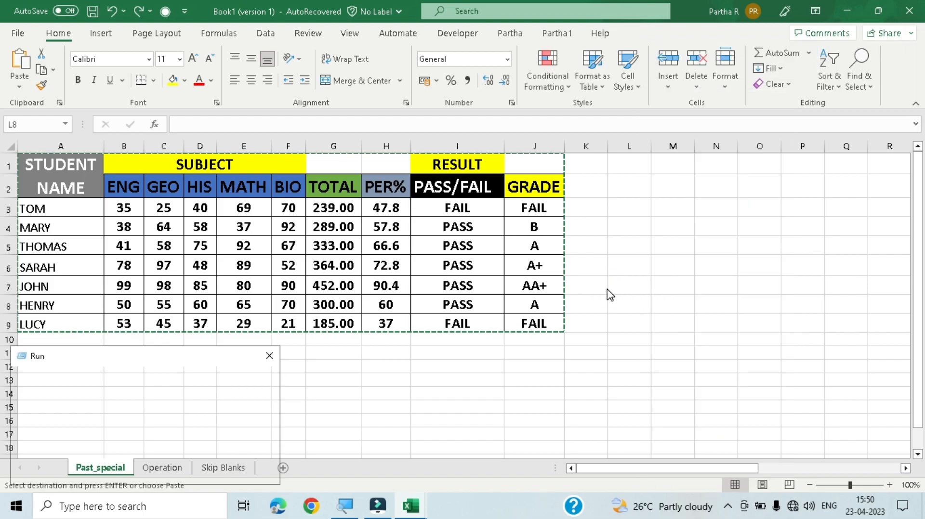
pyautogui.press('Return')
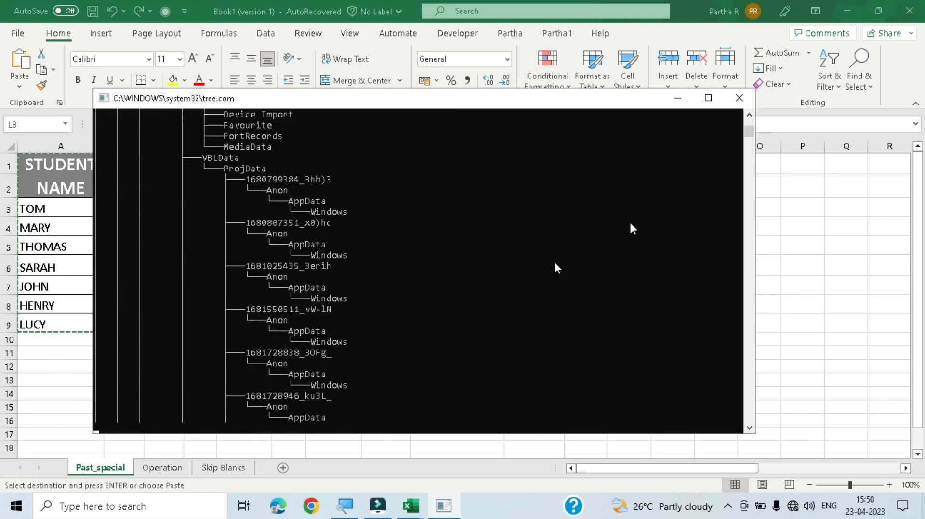
pyautogui.click(677, 98)
pyautogui.click(95, 371)
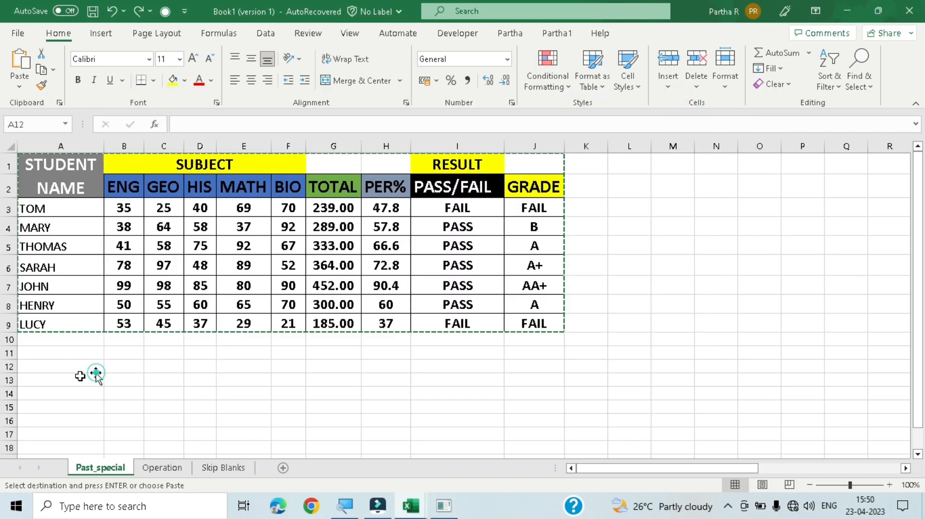
pyautogui.click(63, 355)
pyautogui.doubleClick(62, 356)
pyautogui.click(71, 374)
pyautogui.click(73, 387)
pyautogui.click(87, 397)
pyautogui.click(82, 353)
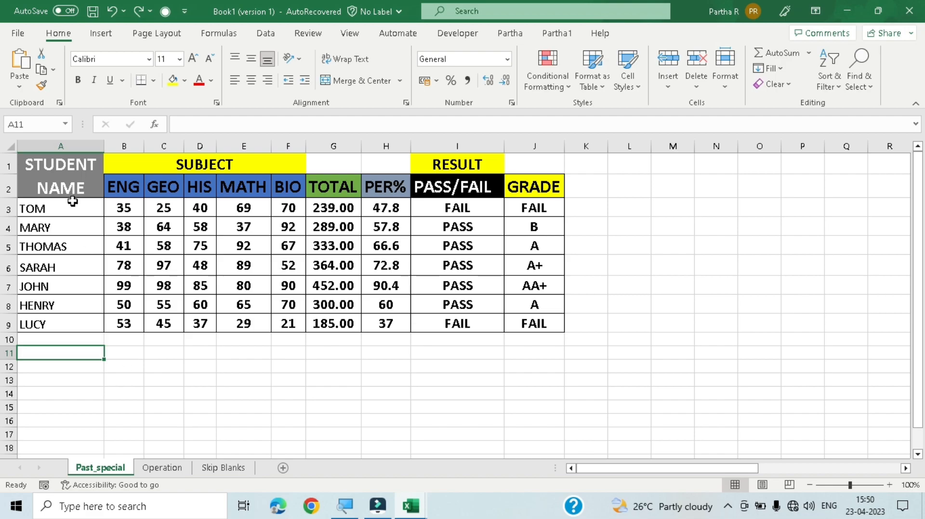
# Copy the marks table A1:J9 and paste it at A11 as a Linked Picture.
pyautogui.moveTo(58, 156); pyautogui.dragTo(541, 327)
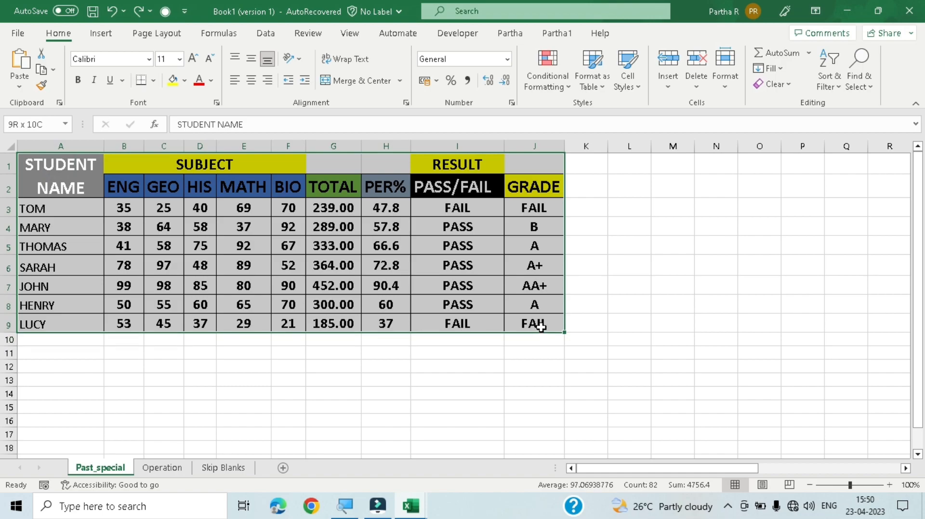
pyautogui.hotkey('ctrl', 'c')
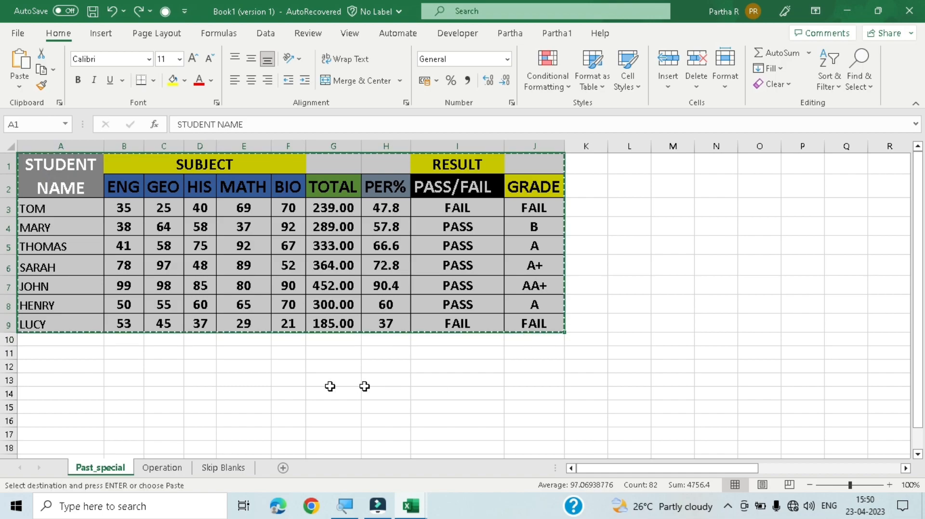
pyautogui.click(41, 345)
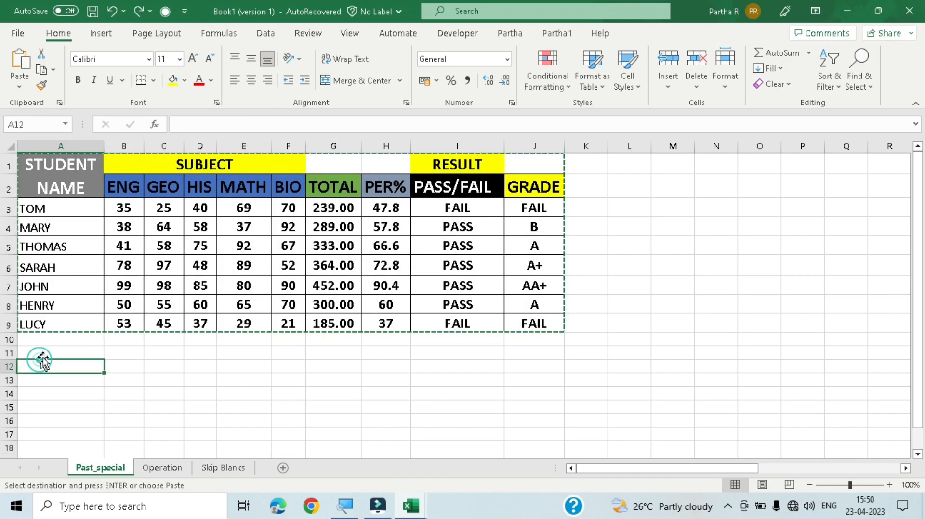
pyautogui.click(45, 353)
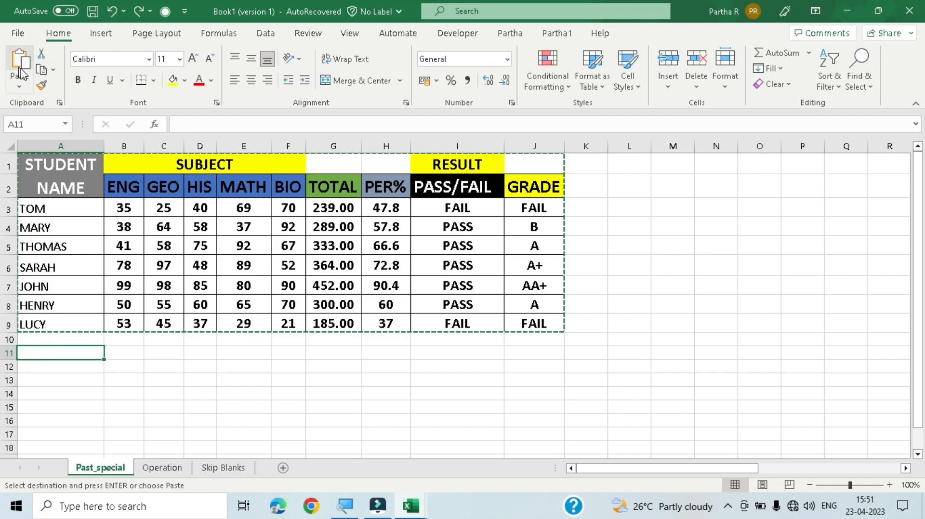
pyautogui.click(20, 89)
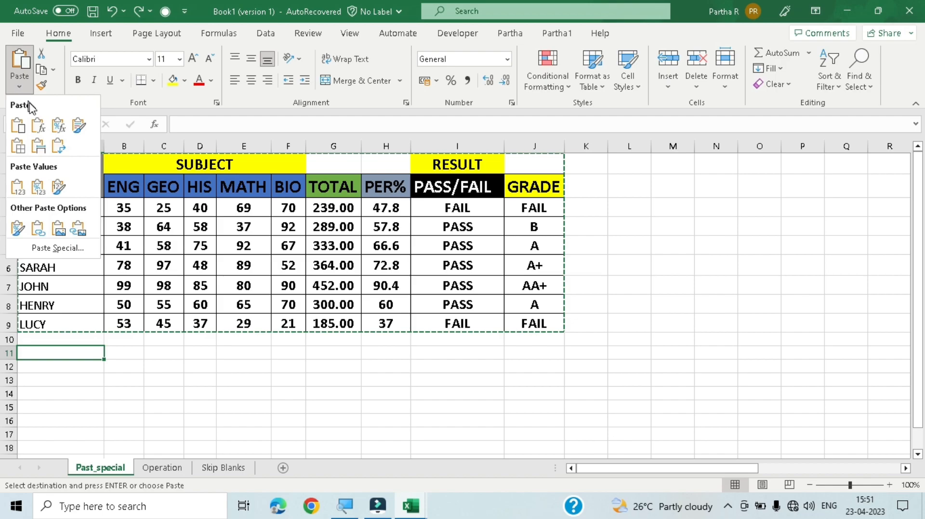
pyautogui.click(77, 230)
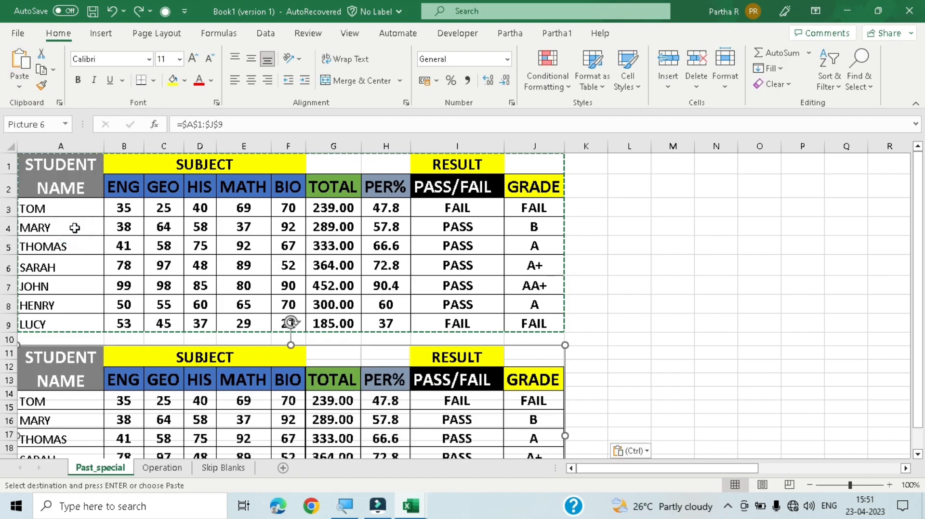
# Reposition the linked picture so it sits directly beneath the source table, roughly aligned with columns A to J.
pyautogui.scroll(-2, 366, 371)
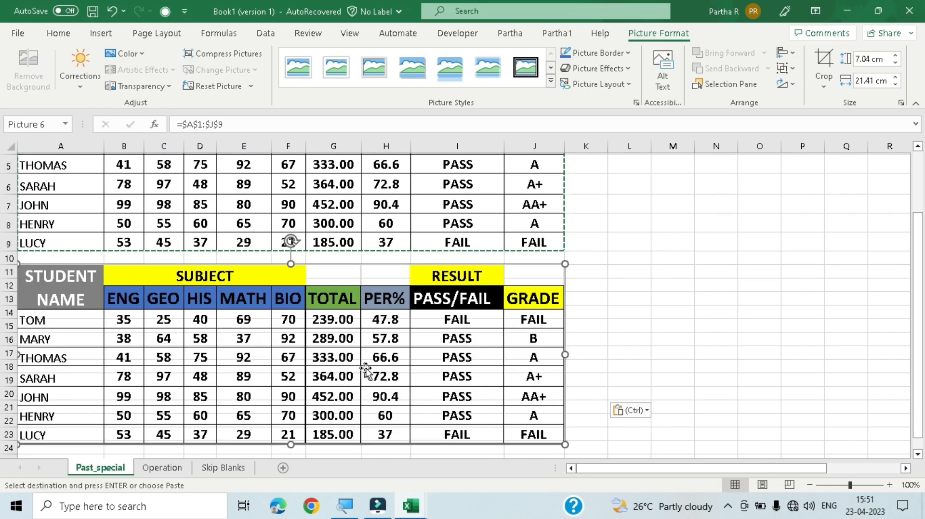
pyautogui.moveTo(363, 264); pyautogui.dragTo(382, 263)
pyautogui.scroll(2, 441, 209)
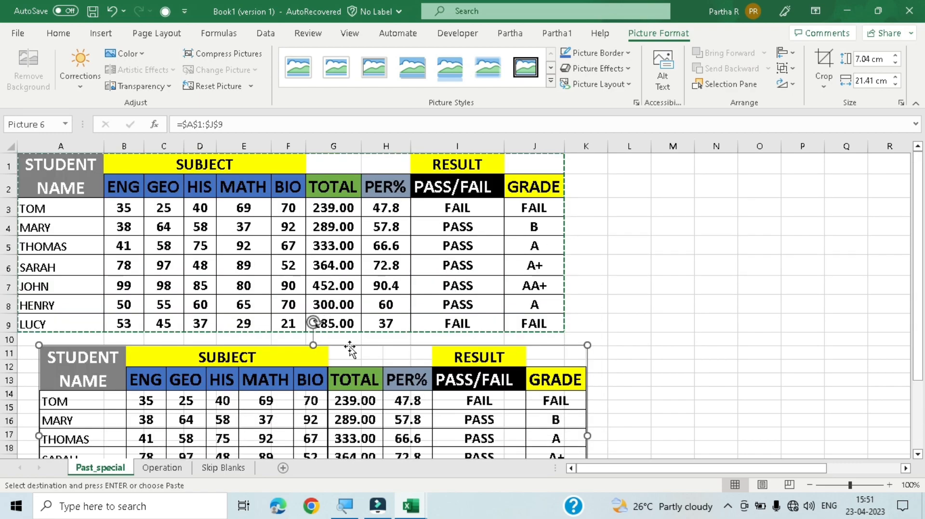
pyautogui.moveTo(349, 345); pyautogui.dragTo(332, 337)
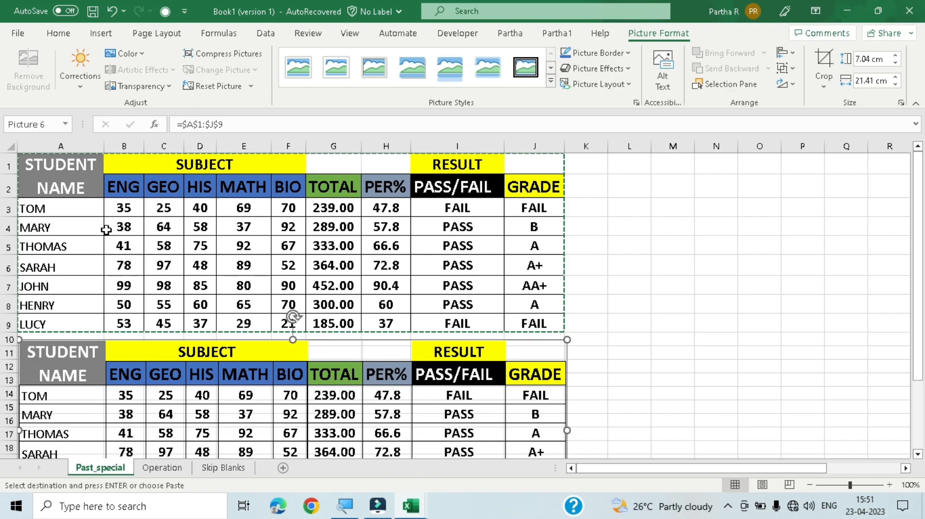
# Pick SARAH, followed by HENRY, from the name list of cell A3 in the source table to test the linked picture.
pyautogui.click(89, 211)
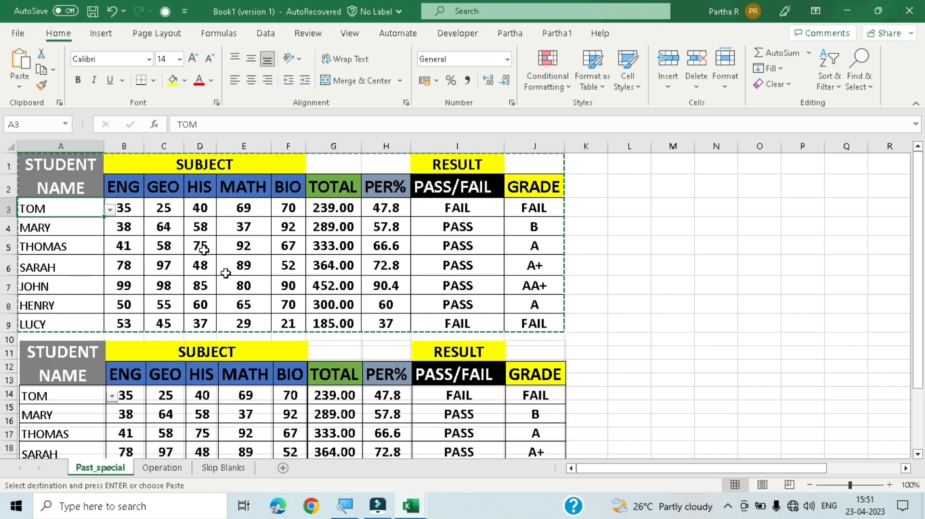
pyautogui.scroll(-1, 166, 414)
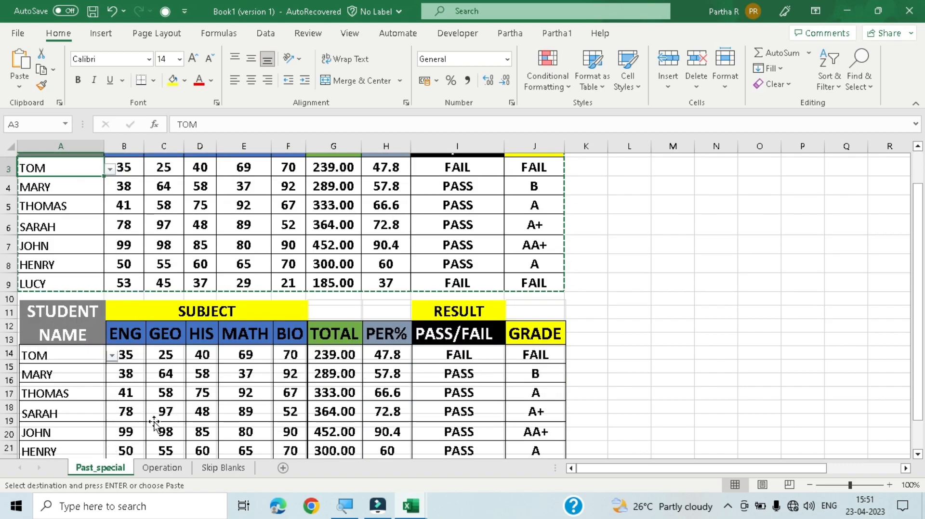
pyautogui.click(111, 170)
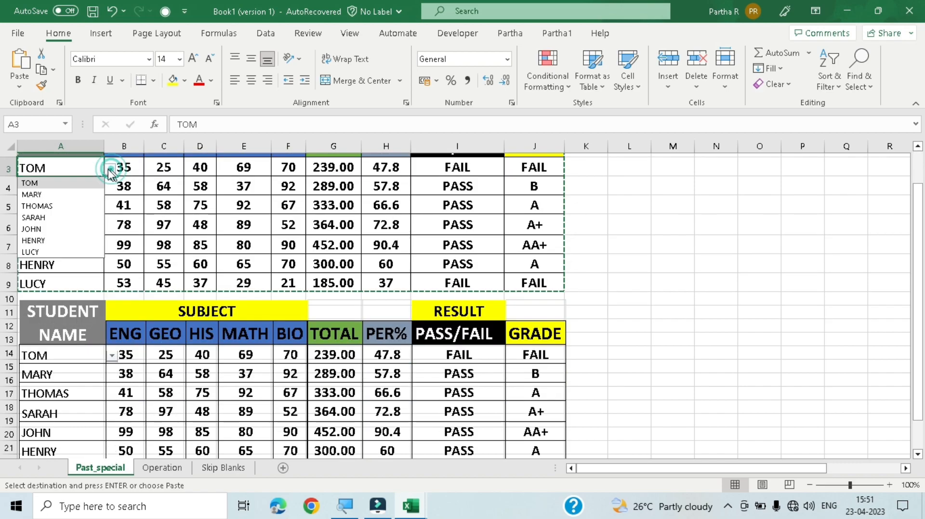
pyautogui.click(56, 219)
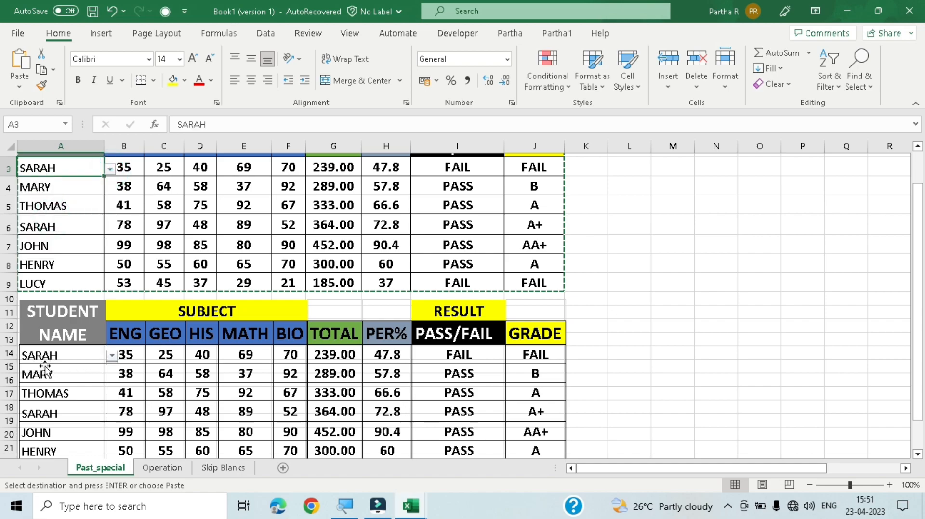
pyautogui.click(111, 169)
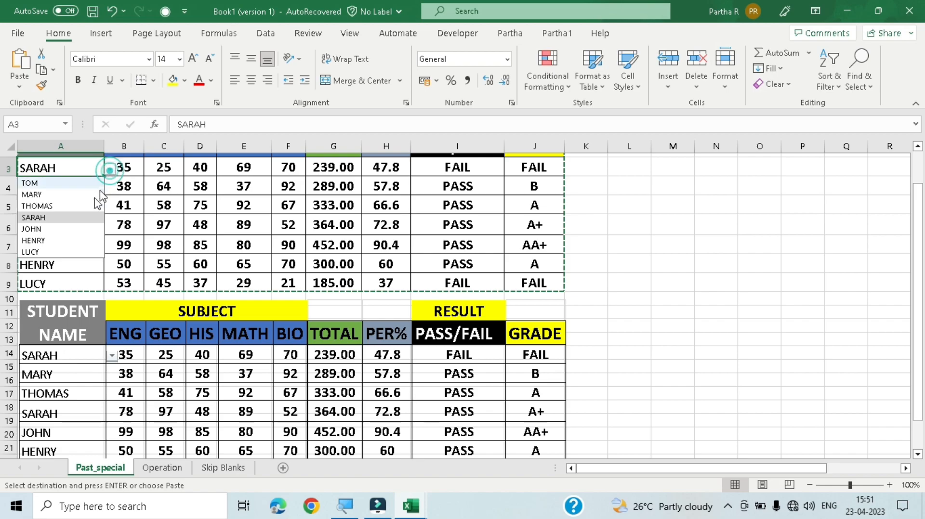
pyautogui.click(71, 241)
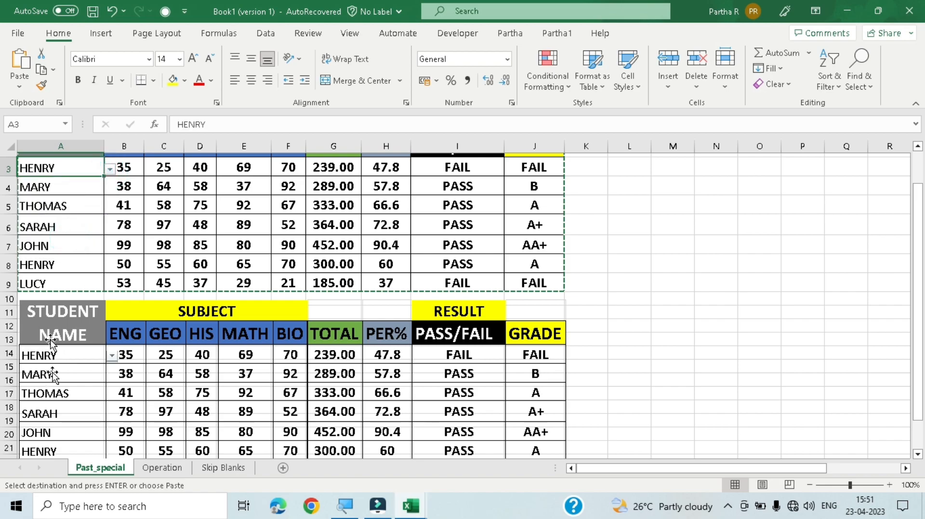
# Set the student name in cell A5 of the source table to TOM from its name list.
pyautogui.click(62, 206)
pyautogui.click(110, 207)
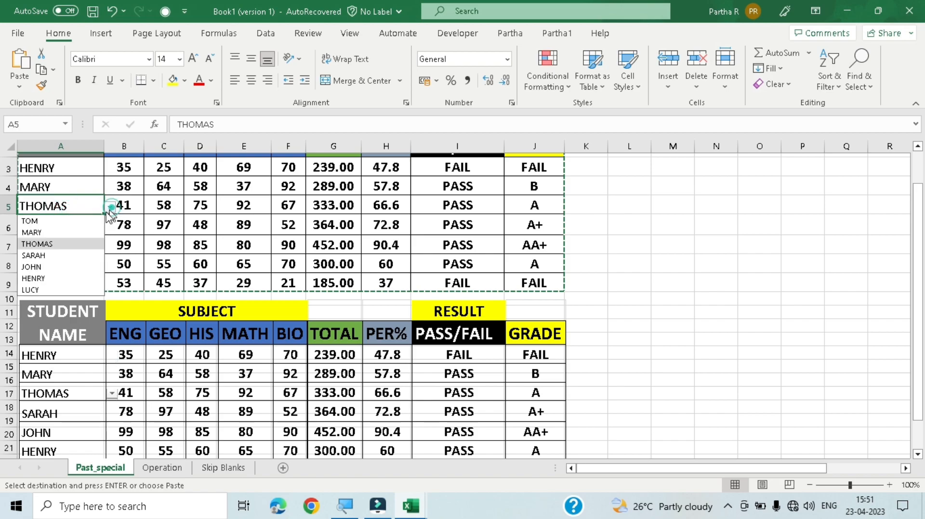
pyautogui.click(76, 226)
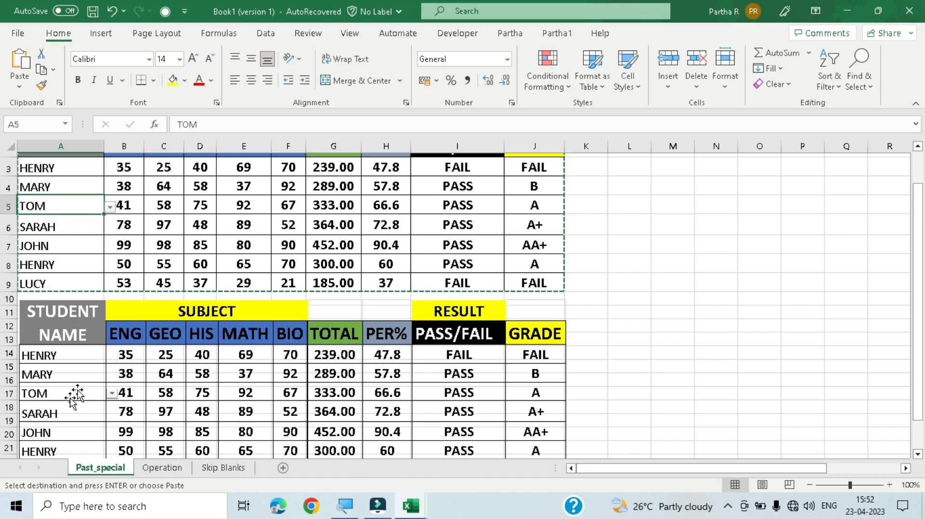
# Move the linked picture so it starts at row 11 below the source table and spans from mid column A into column K.
pyautogui.click(356, 303)
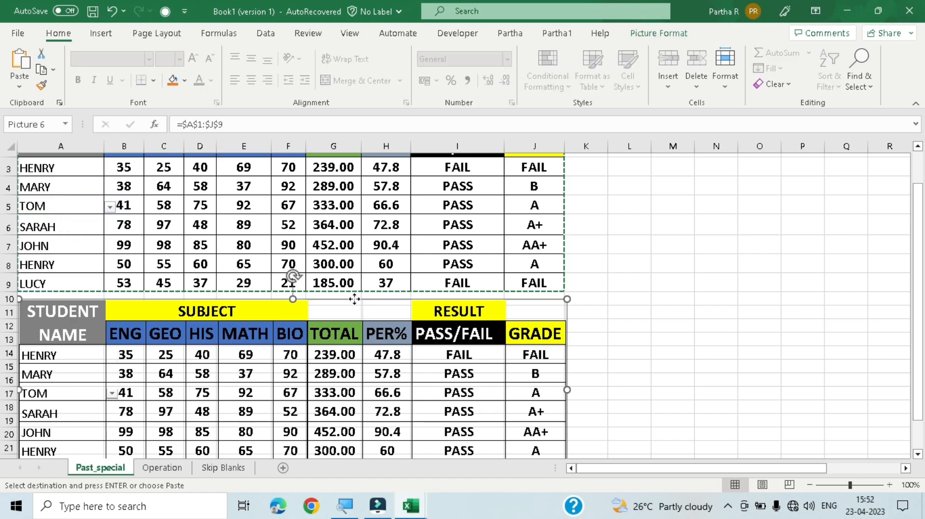
pyautogui.moveTo(356, 304); pyautogui.dragTo(534, 247)
pyautogui.moveTo(593, 226); pyautogui.dragTo(422, 324)
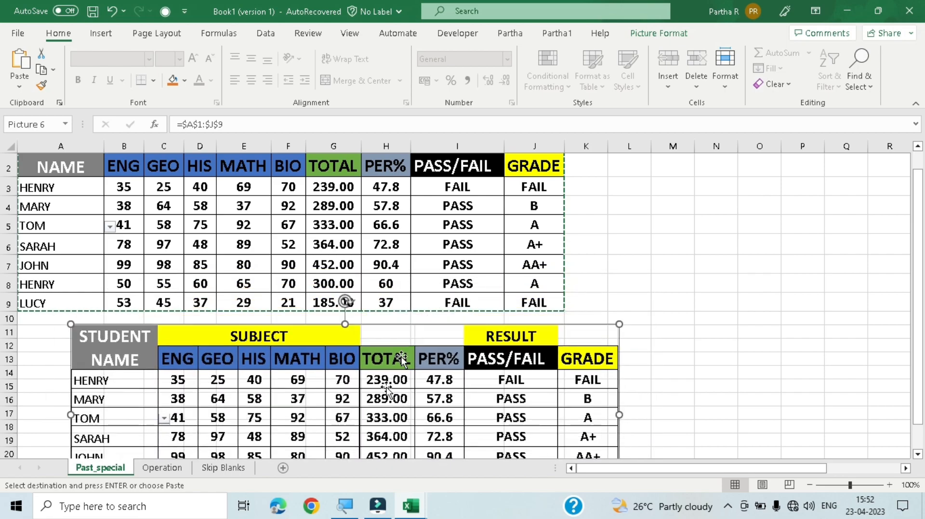
pyautogui.click(643, 34)
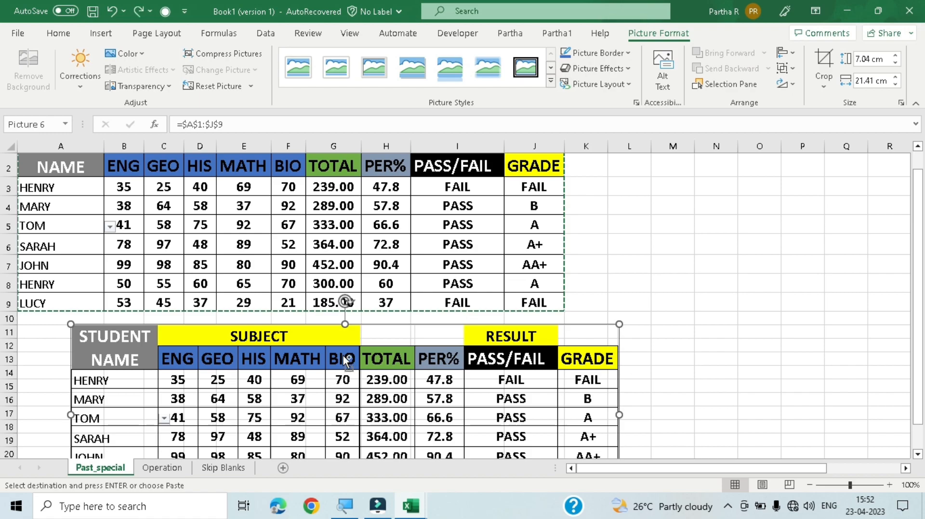
# Undo the picture moves, the name changes in A3 and A5, and the linked picture paste at A11.
pyautogui.hotkey('ctrl', 'z')
pyautogui.hotkey('ctrl', 'z')
pyautogui.hotkey('ctrl', 'z')
pyautogui.hotkey('ctrl', 'z')
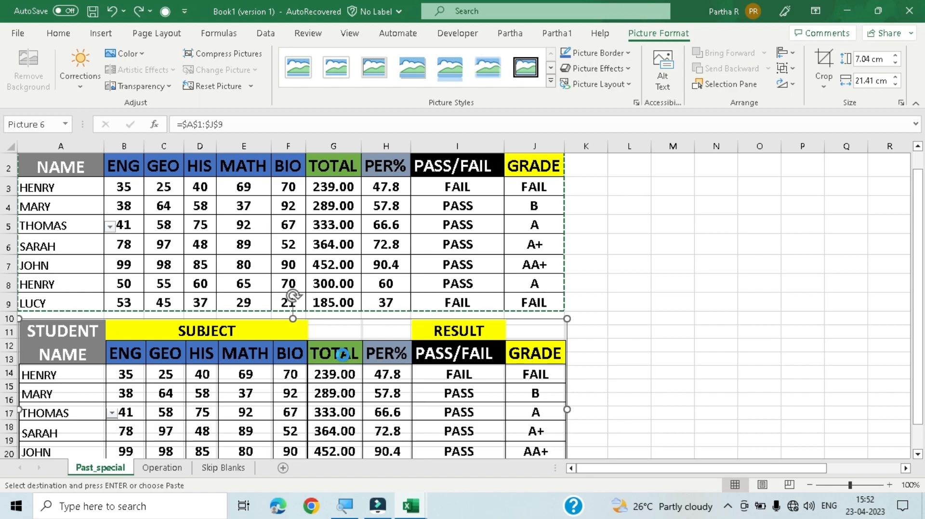
pyautogui.hotkey('ctrl', 'z')
pyautogui.hotkey('ctrl', 'z')
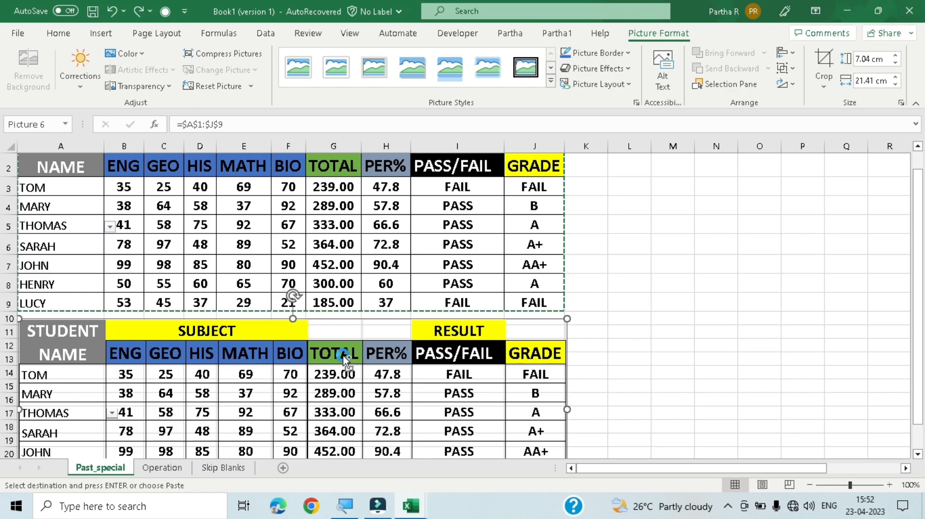
pyautogui.hotkey('ctrl', 'z')
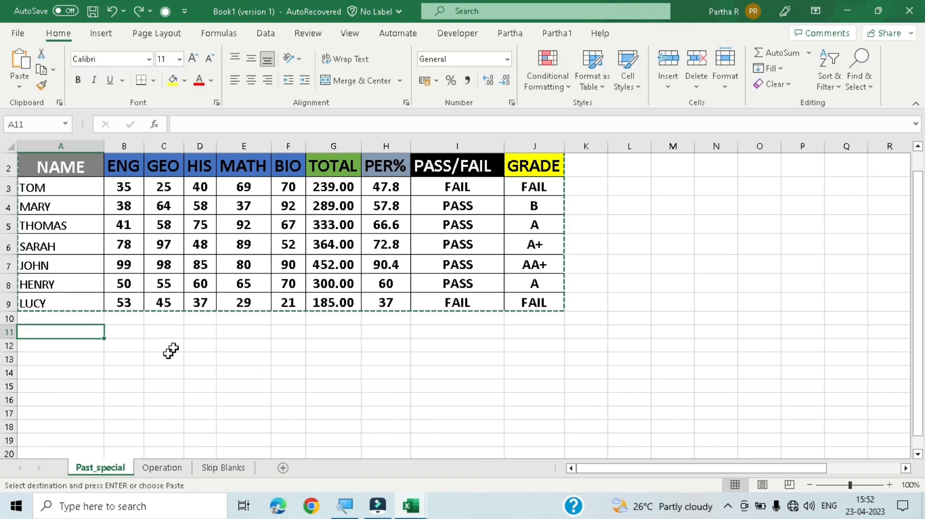
pyautogui.scroll(1, 145, 239)
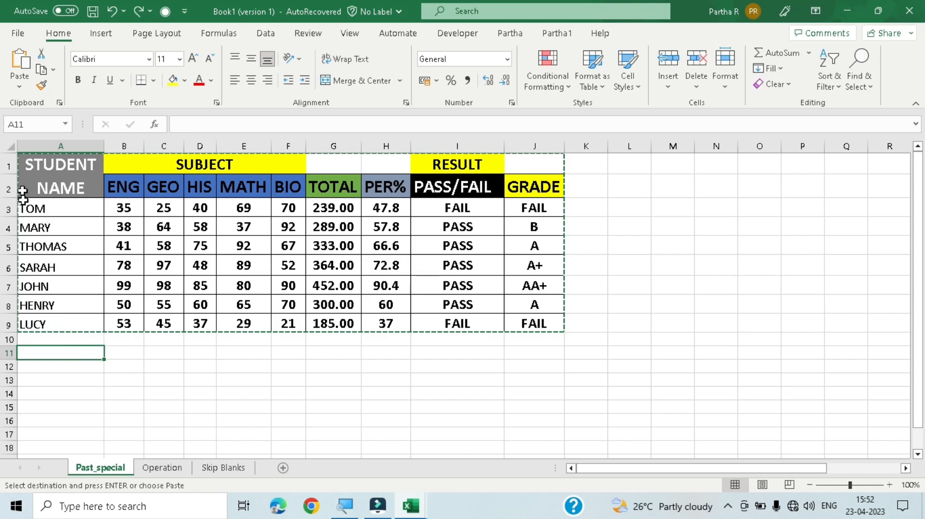
# Open the Paste Special dialog for the copied table at A11, review its paste and operation options, and cancel it.
pyautogui.click(19, 86)
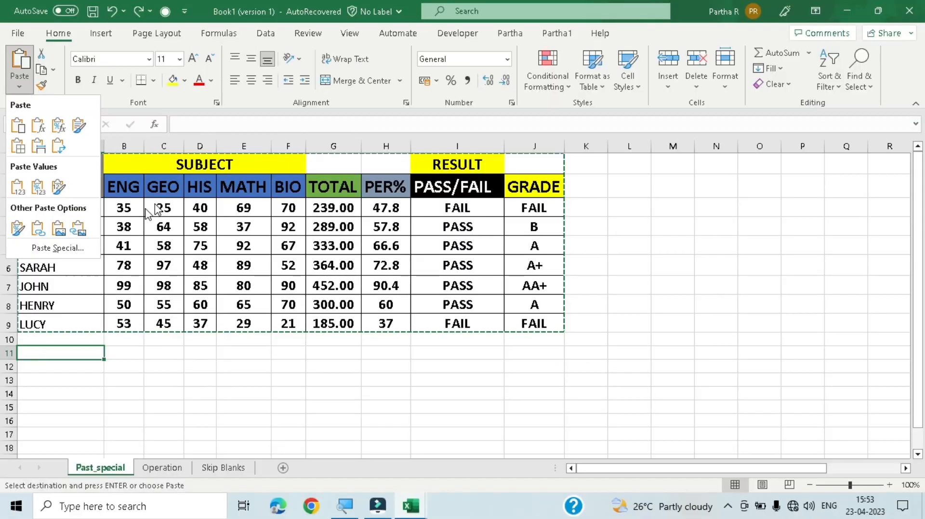
pyautogui.click(79, 255)
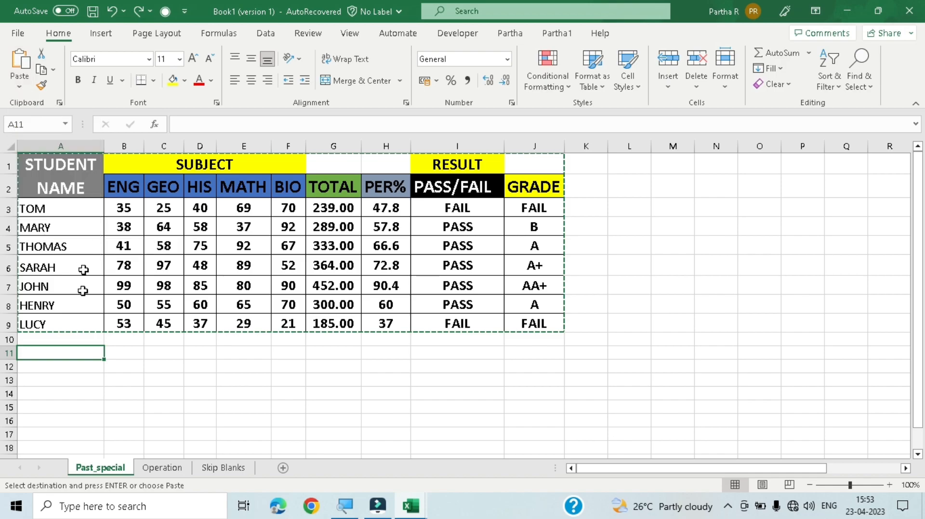
pyautogui.click(58, 352)
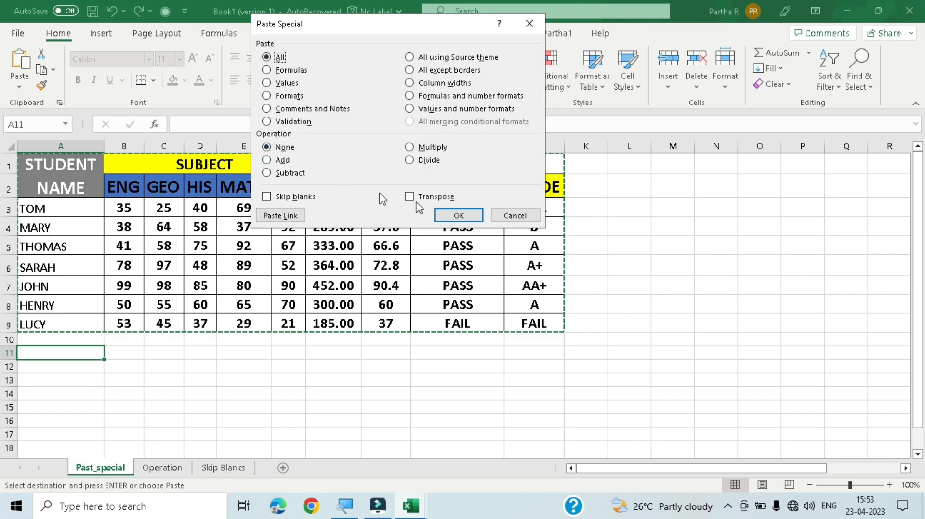
pyautogui.click(524, 219)
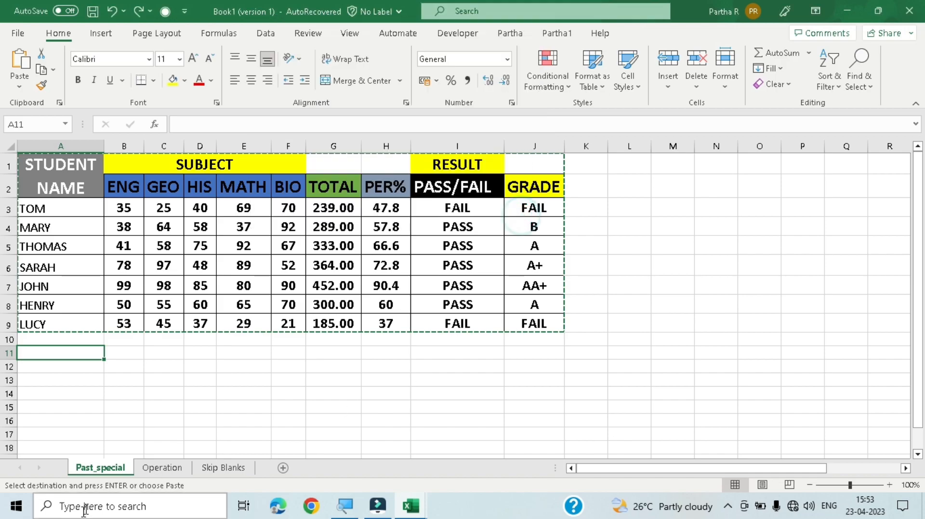
# Switch to the Operation worksheet and compare its marks range A1:E8 with the table on the Past_special worksheet.
pyautogui.click(155, 470)
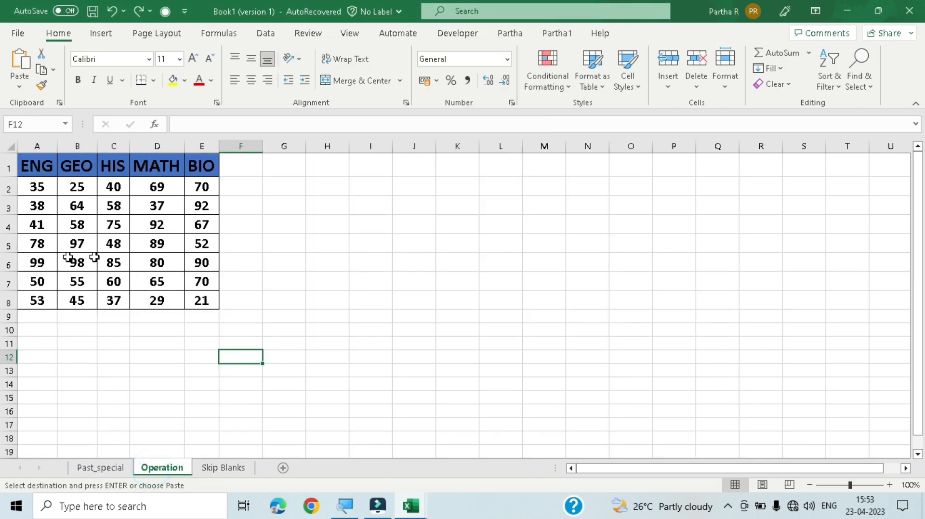
pyautogui.click(666, 467)
pyautogui.moveTo(48, 165); pyautogui.dragTo(202, 302)
pyautogui.hotkey('ctrl', 'v')
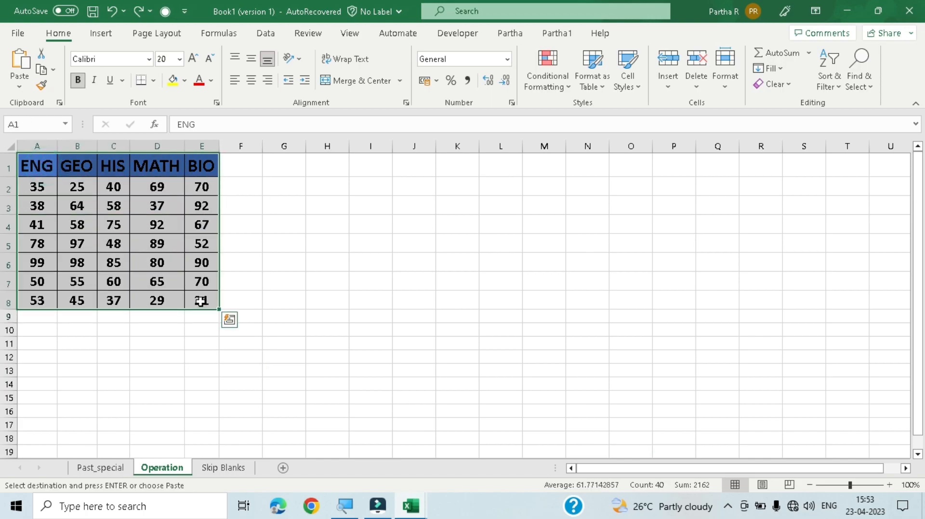
pyautogui.click(101, 468)
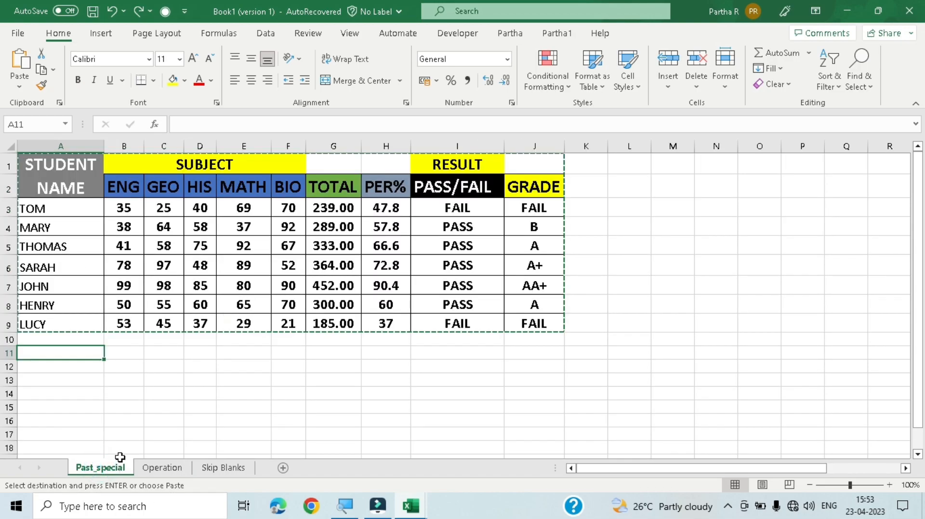
pyautogui.click(155, 473)
pyautogui.click(322, 302)
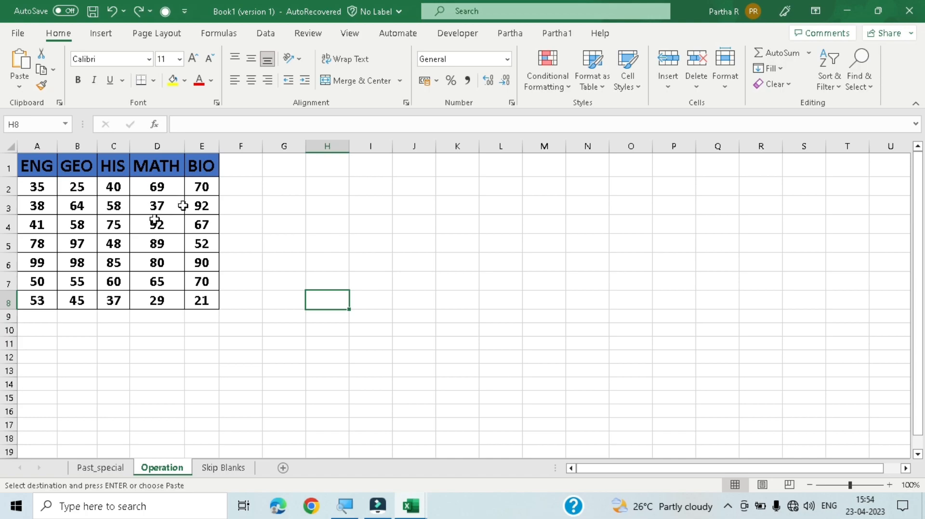
# Widen column H slightly and enter the heading ADD in H1 with the value 20 in H2.
pyautogui.click(333, 173)
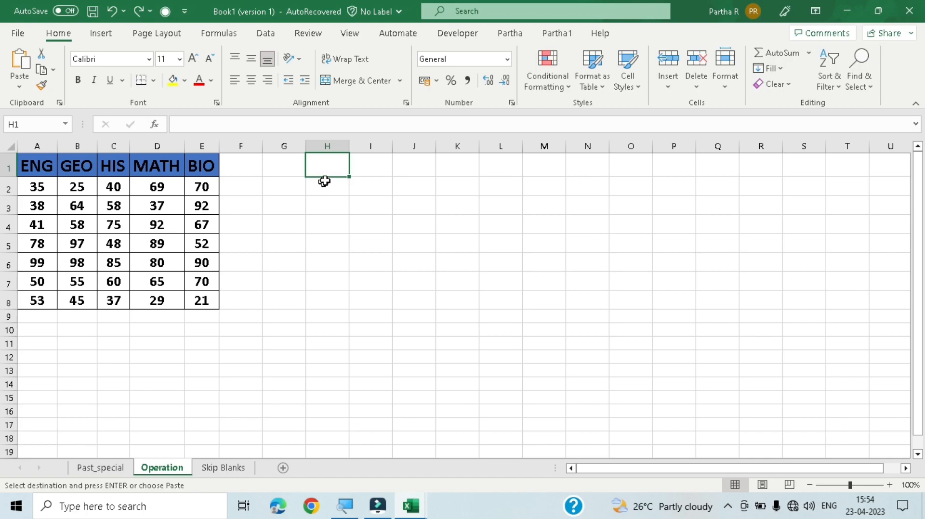
pyautogui.click(337, 168)
pyautogui.moveTo(350, 144); pyautogui.dragTo(360, 144)
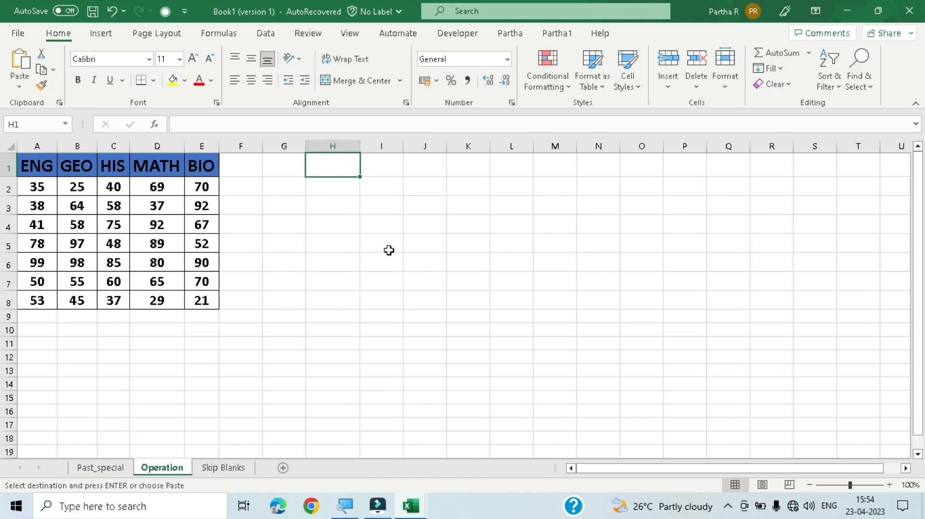
pyautogui.write('ad')
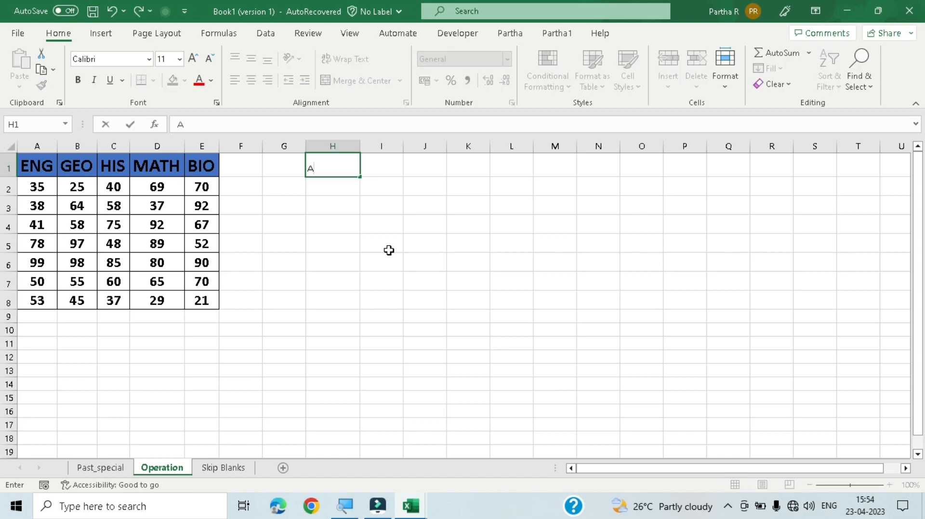
pyautogui.write('D')
pyautogui.press('Return')
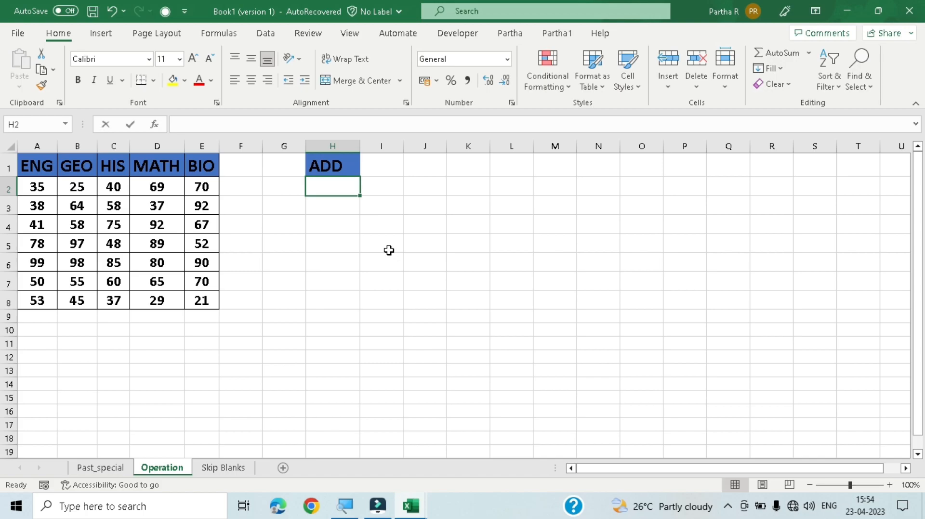
pyautogui.write('20')
pyautogui.press('Return')
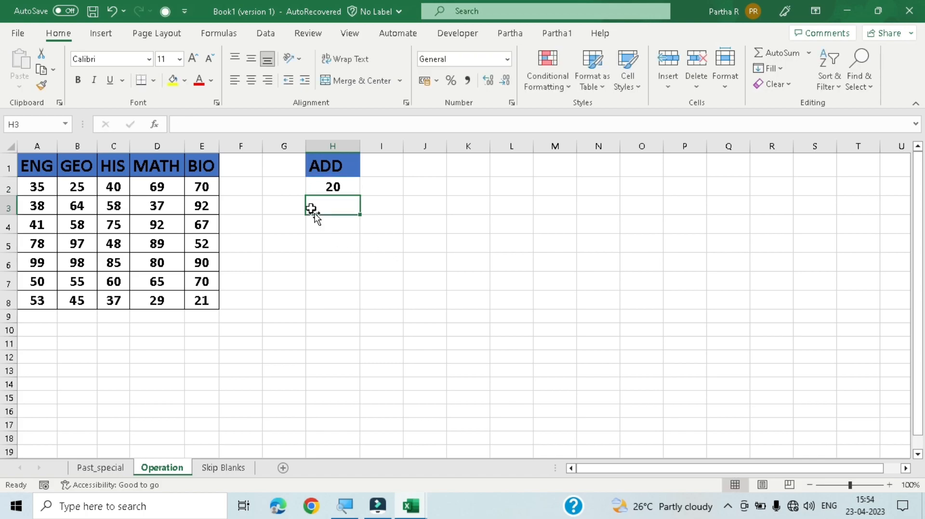
# Copy the value 20 from cell H2 on the Operation worksheet.
pyautogui.click(332, 187)
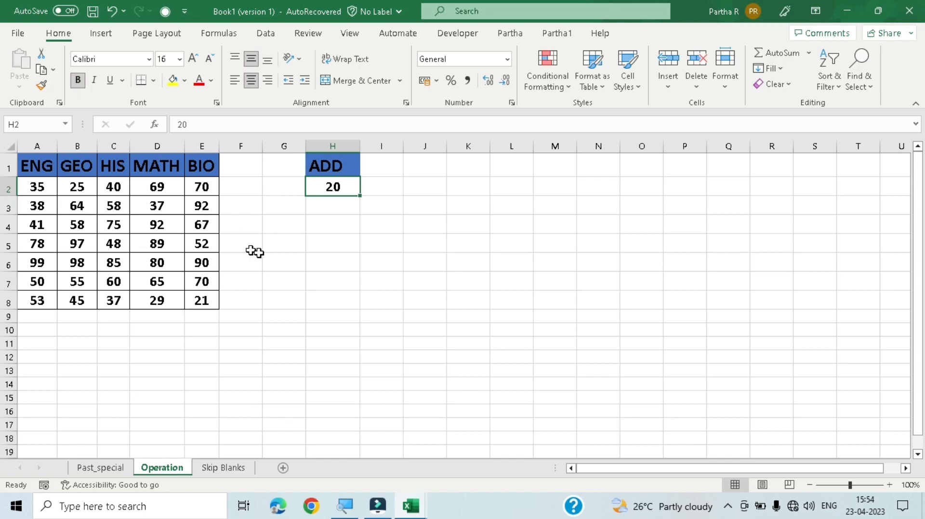
pyautogui.click(335, 187)
pyautogui.hotkey('ctrl', 'c')
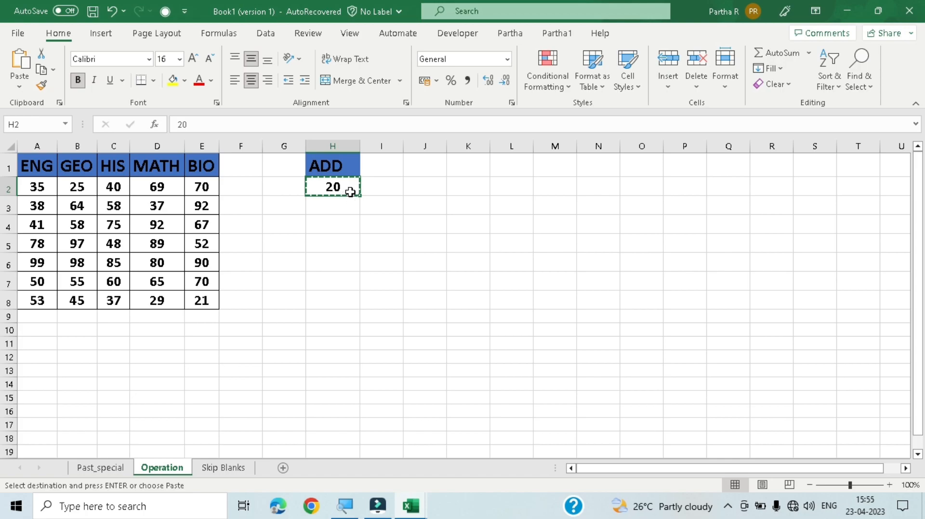
# Add the copied 20 to all marks in A2:E8 using Paste Special with the Add operation.
pyautogui.click(31, 186)
pyautogui.moveTo(69, 195); pyautogui.dragTo(197, 306)
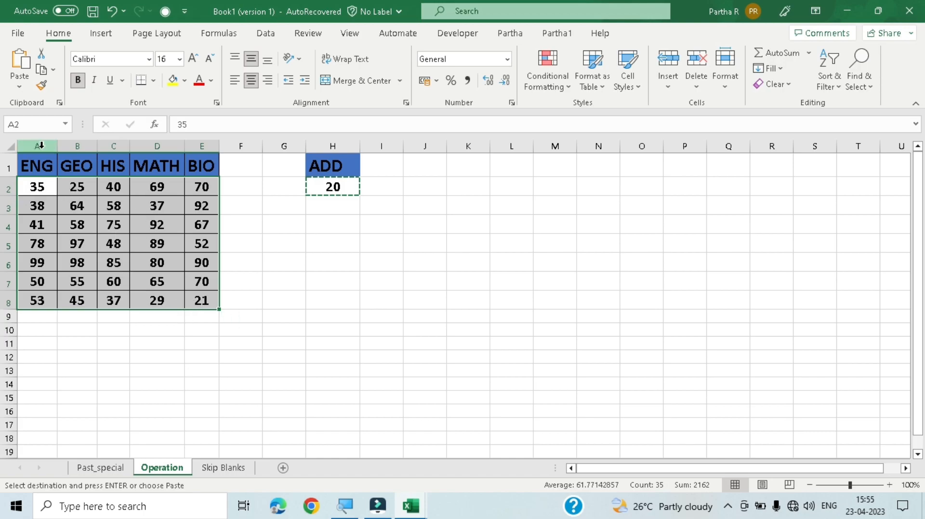
pyautogui.moveTo(41, 186); pyautogui.dragTo(201, 301)
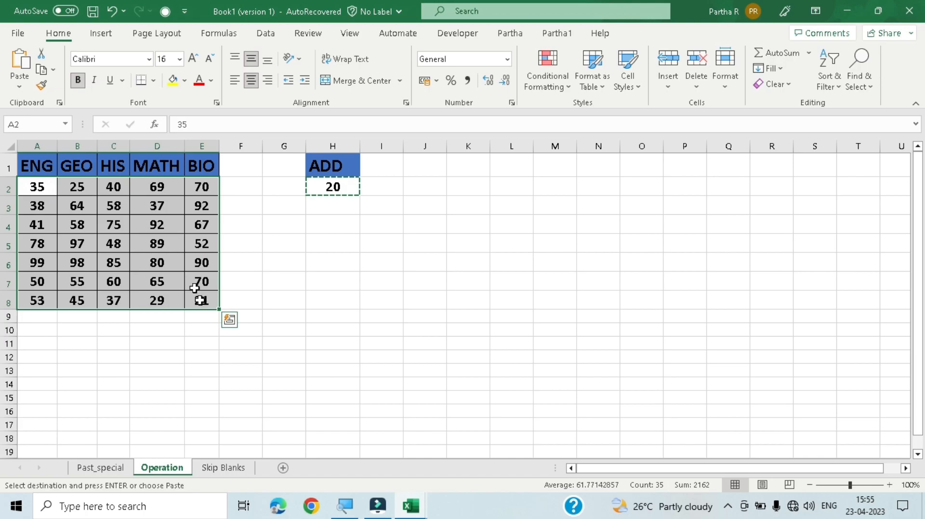
pyautogui.rightClick(187, 243)
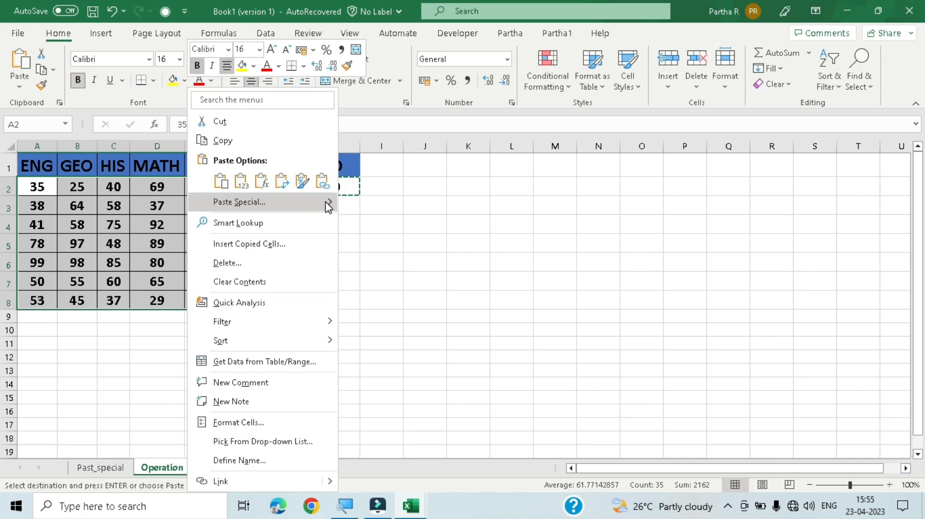
pyautogui.moveTo(331, 208)
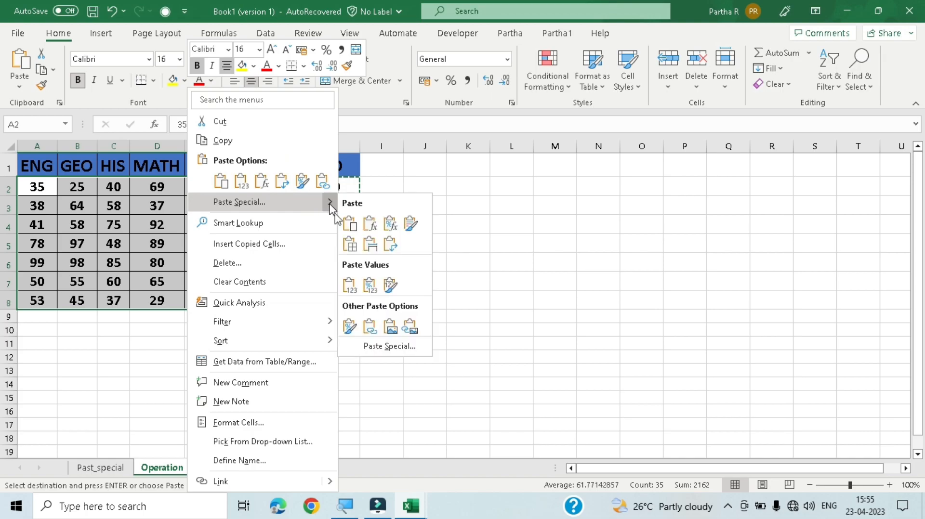
pyautogui.click(410, 354)
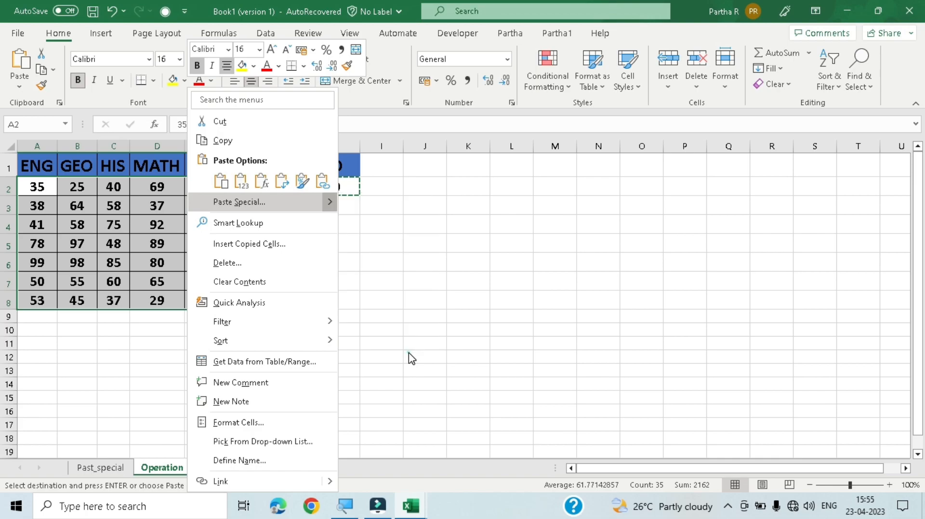
pyautogui.moveTo(385, 269); pyautogui.dragTo(386, 106)
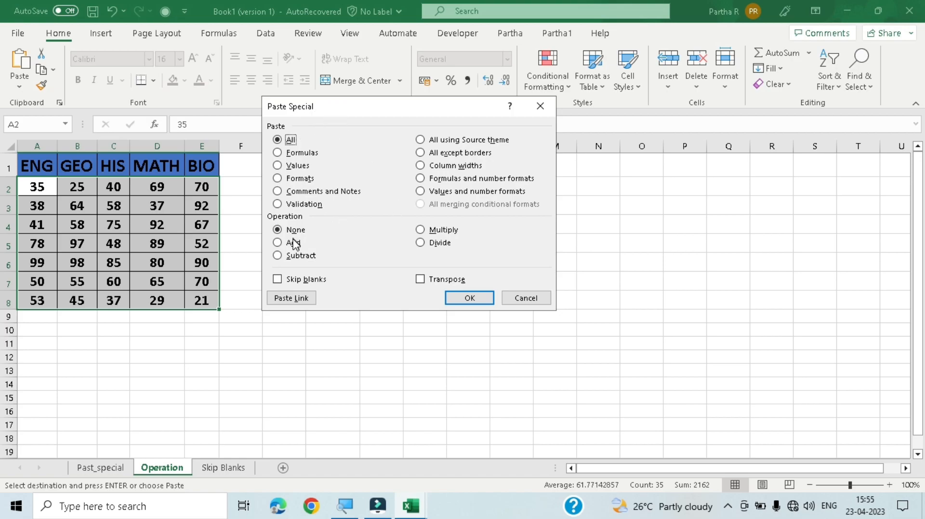
pyautogui.moveTo(353, 102); pyautogui.dragTo(532, 120)
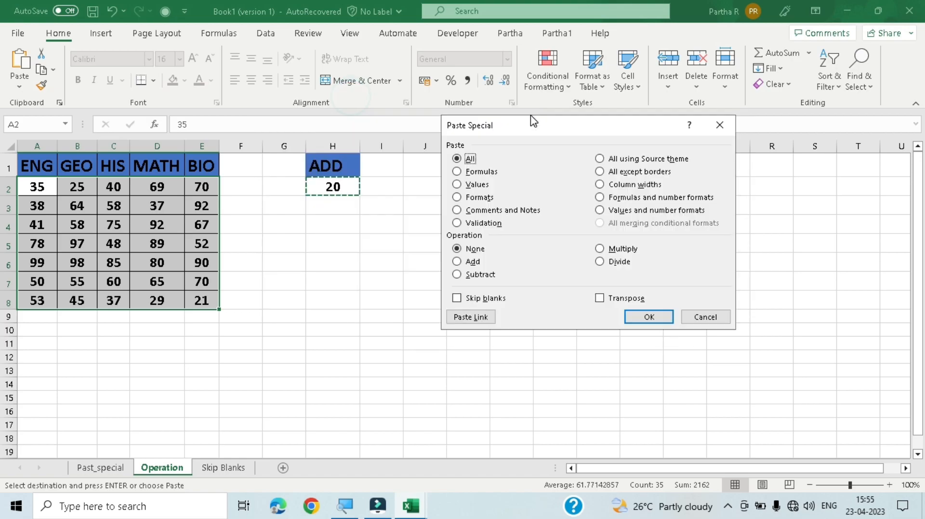
pyautogui.click(466, 264)
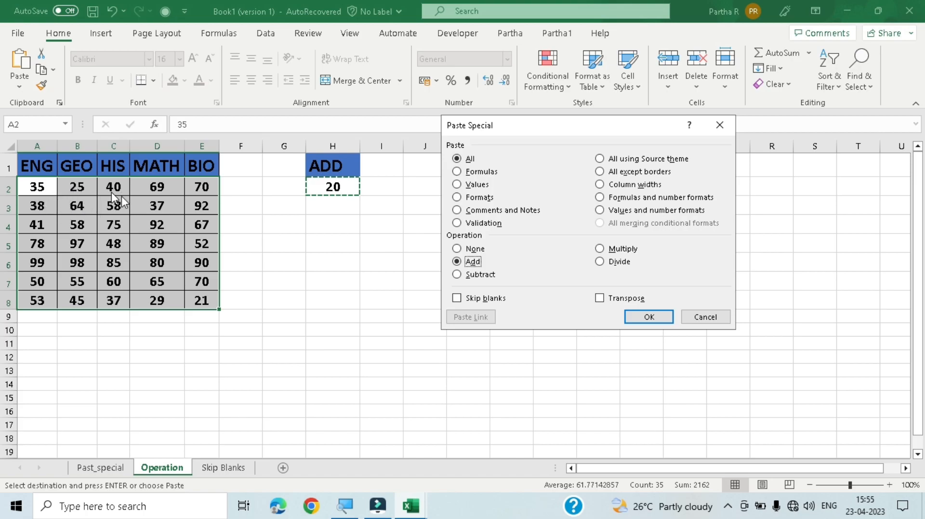
pyautogui.click(649, 317)
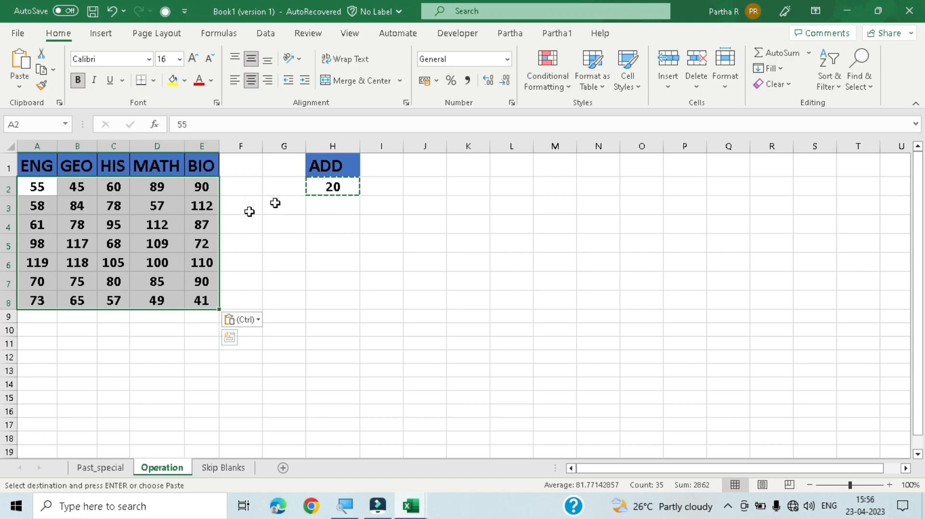
pyautogui.rightClick(335, 187)
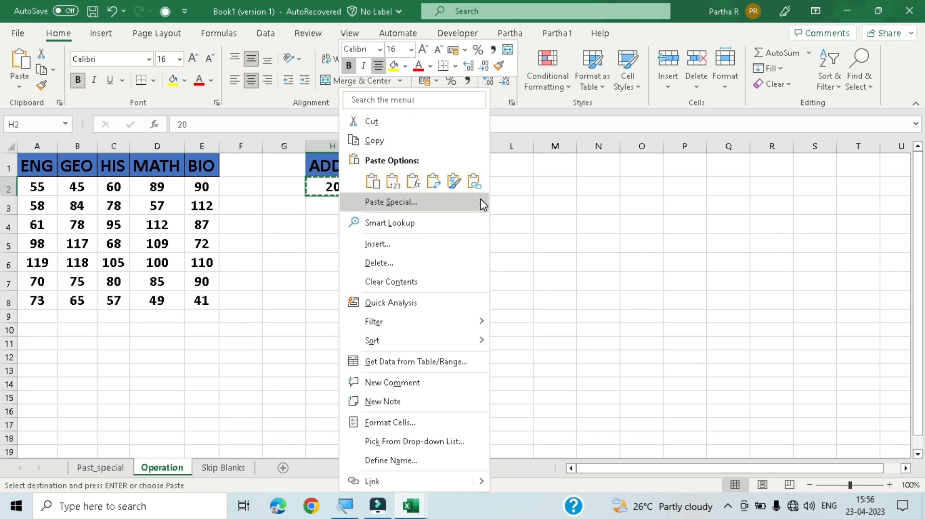
pyautogui.moveTo(479, 202)
pyautogui.click(548, 348)
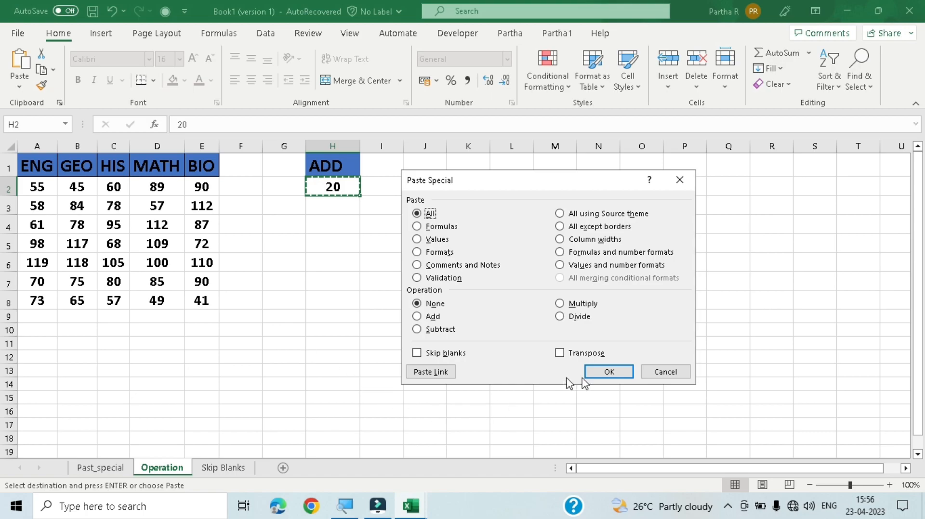
pyautogui.click(665, 374)
# Subtract the copied 20 from all marks in A2:E8 using Paste Special with the Subtract operation.
pyautogui.moveTo(38, 189); pyautogui.dragTo(194, 302)
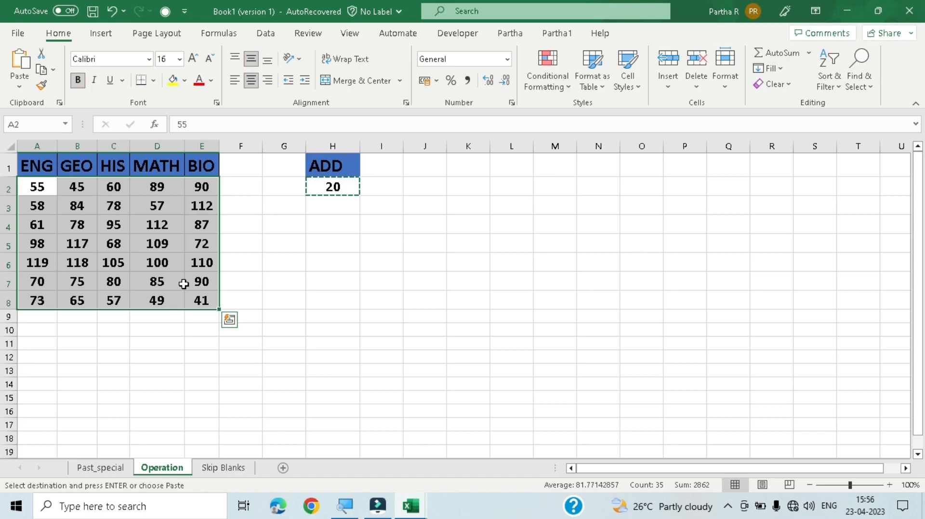
pyautogui.hotkey('ctrl', 'alt', 'v')
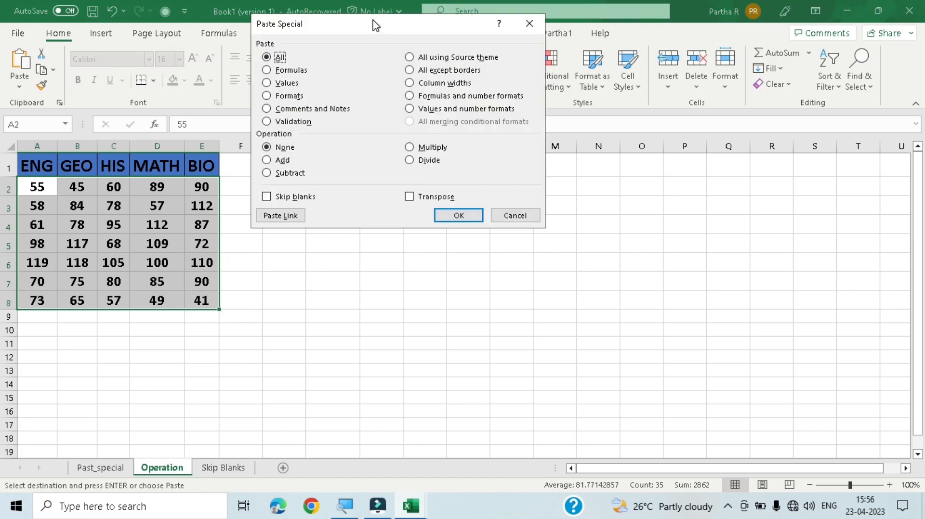
pyautogui.click(288, 175)
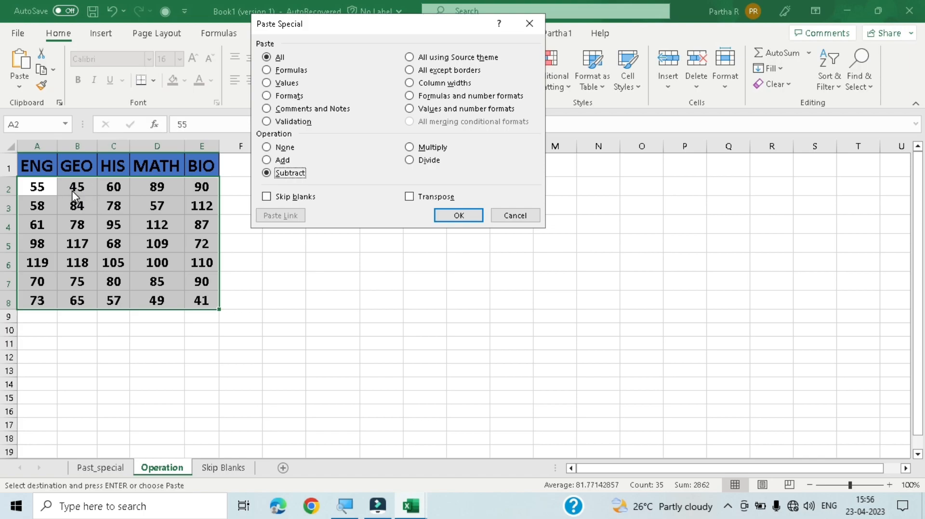
pyautogui.click(459, 216)
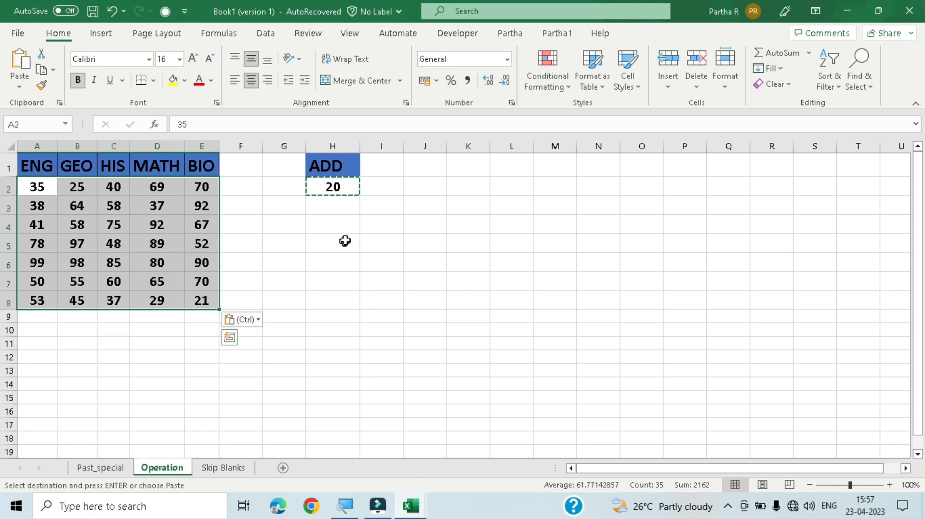
# Multiply all marks in A2:E8 by the copied 20 using Paste Special with the Multiply operation.
pyautogui.rightClick(159, 235)
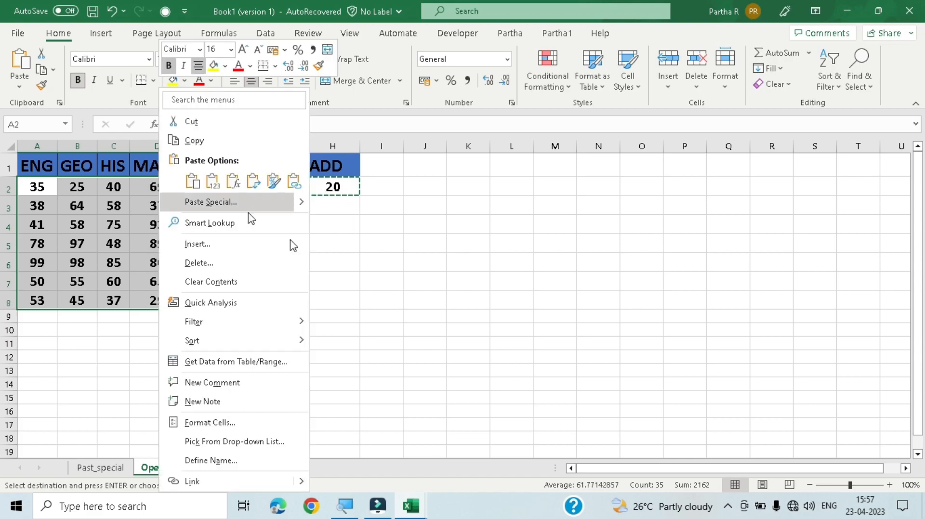
pyautogui.moveTo(301, 206)
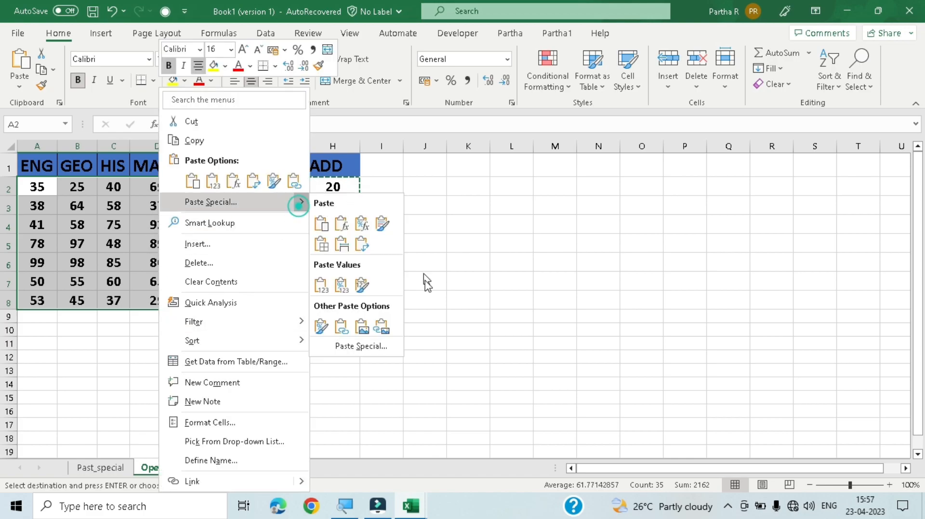
pyautogui.click(366, 348)
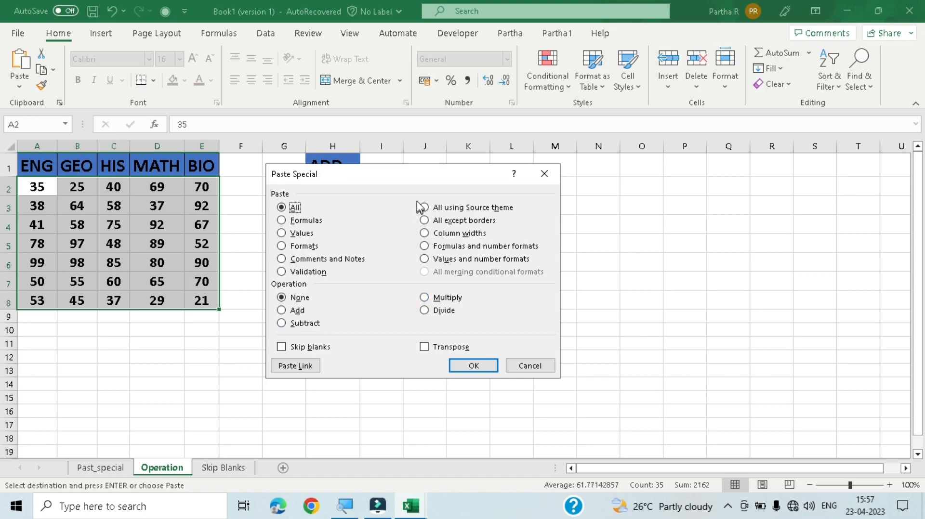
pyautogui.moveTo(412, 174); pyautogui.dragTo(583, 168)
pyautogui.click(614, 292)
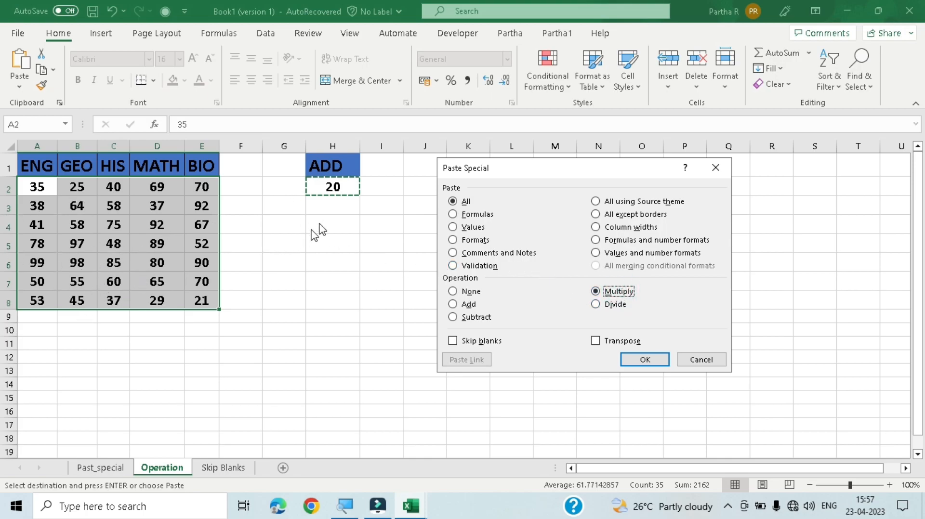
pyautogui.click(645, 361)
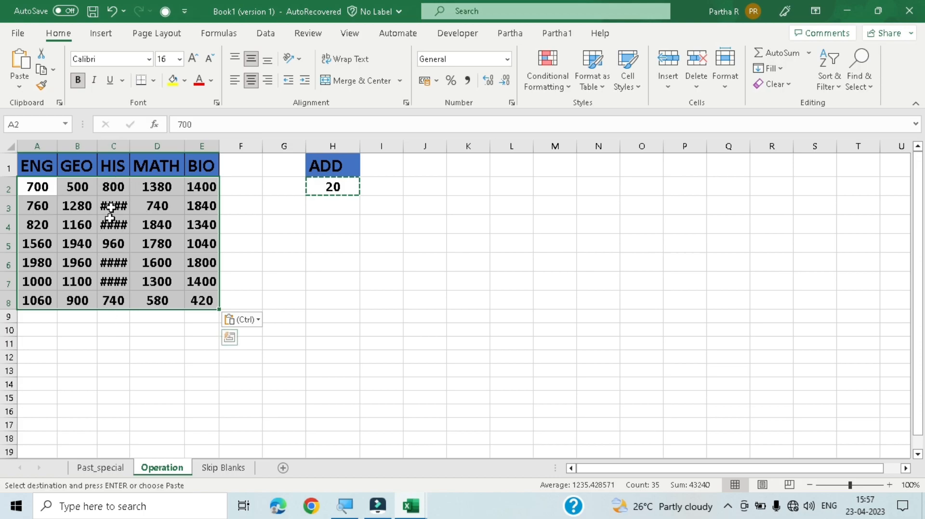
# Widen column C so the multiplied HIS marks fit in their cells.
pyautogui.moveTo(133, 146); pyautogui.dragTo(153, 144)
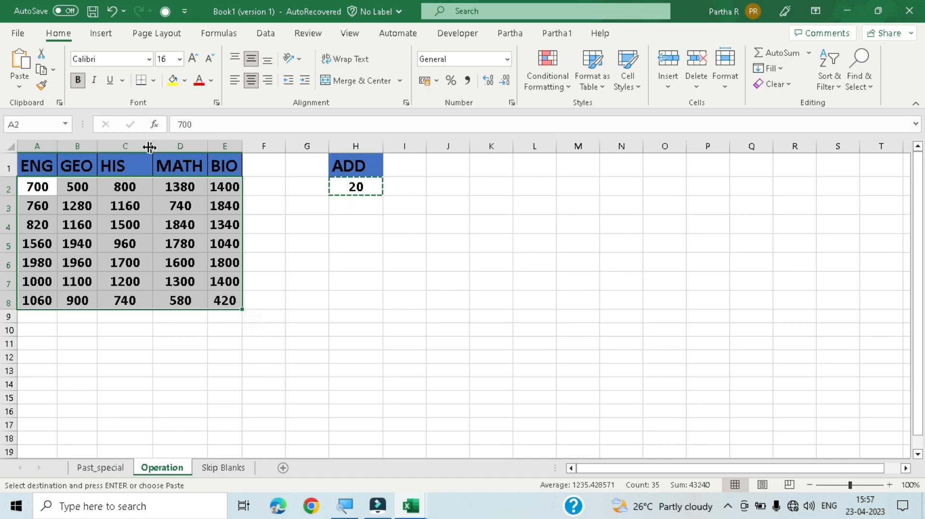
pyautogui.moveTo(154, 143); pyautogui.dragTo(156, 143)
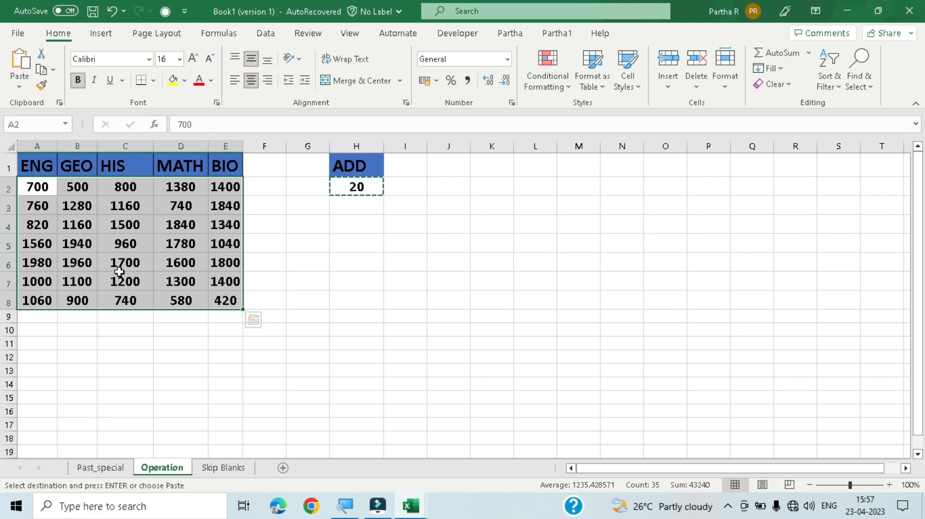
pyautogui.click(403, 260)
pyautogui.click(357, 187)
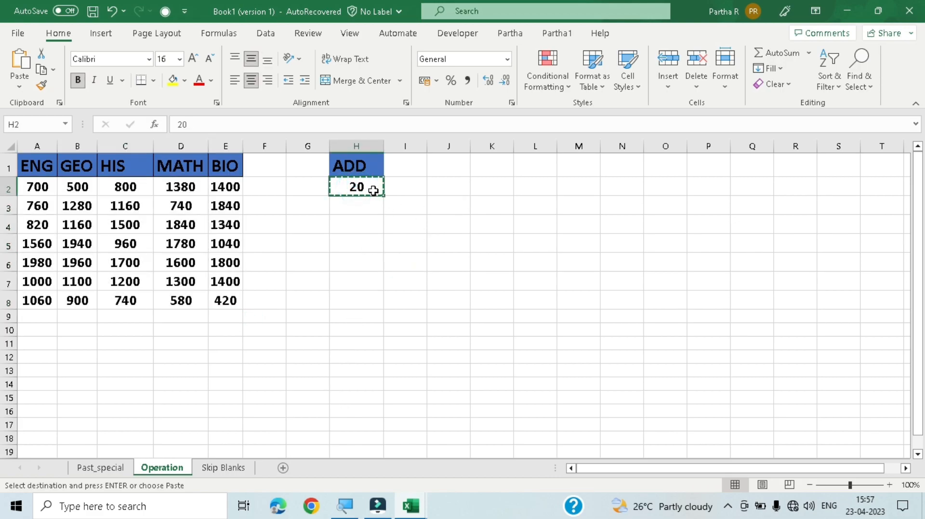
pyautogui.rightClick(373, 191)
pyautogui.click(516, 204)
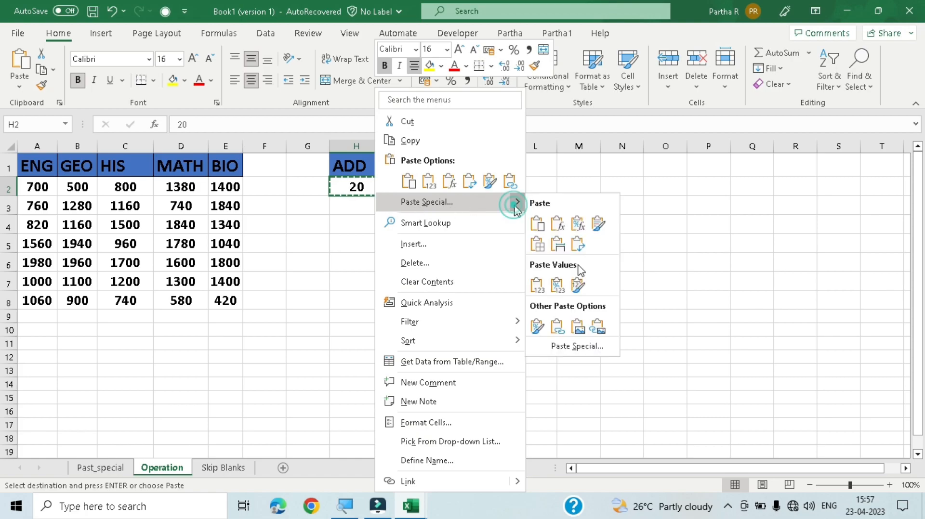
pyautogui.click(515, 204)
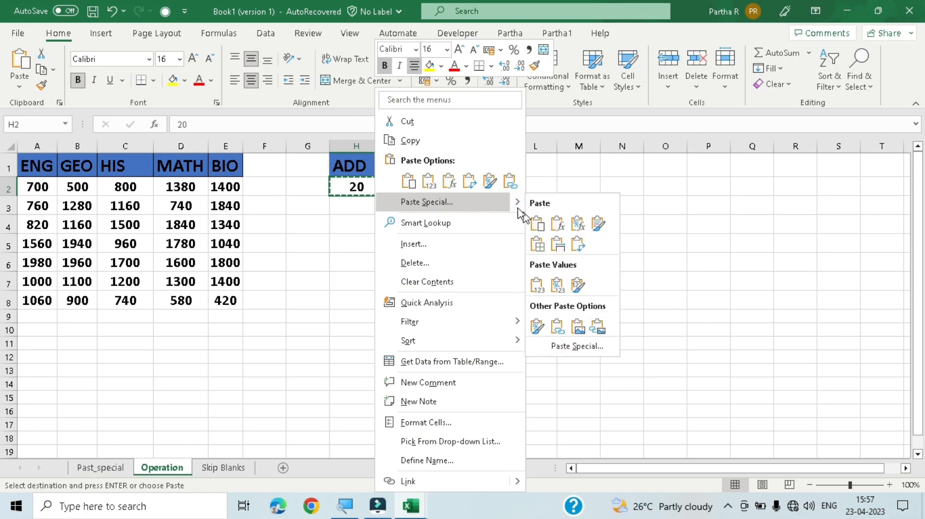
pyautogui.click(562, 345)
pyautogui.click(592, 393)
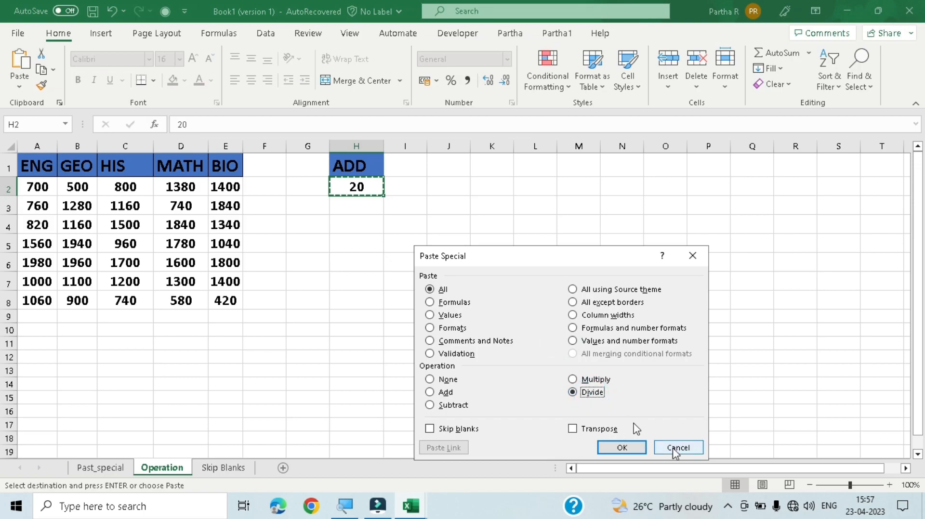
pyautogui.moveTo(535, 263); pyautogui.dragTo(544, 214)
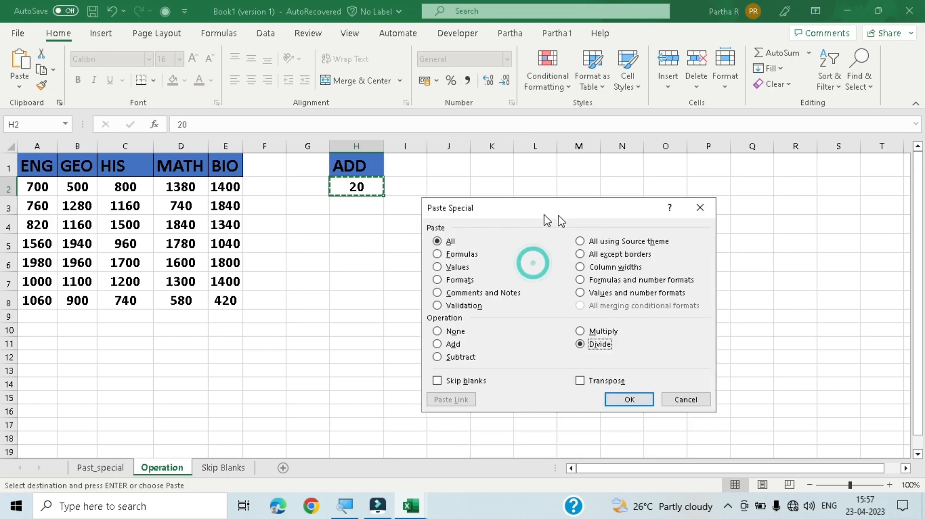
pyautogui.click(696, 399)
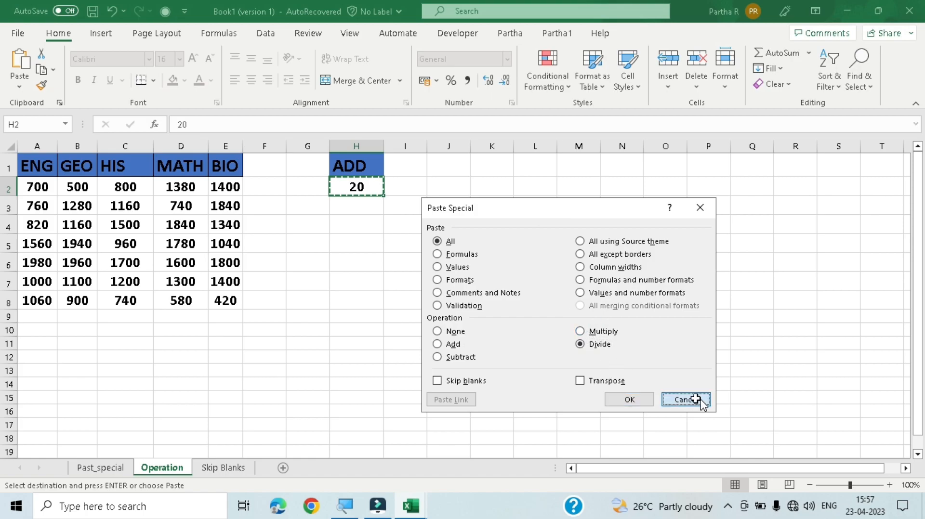
# Divide all marks in A2:E8 by the copied 20 using Paste Special with the Divide operation.
pyautogui.click(362, 192)
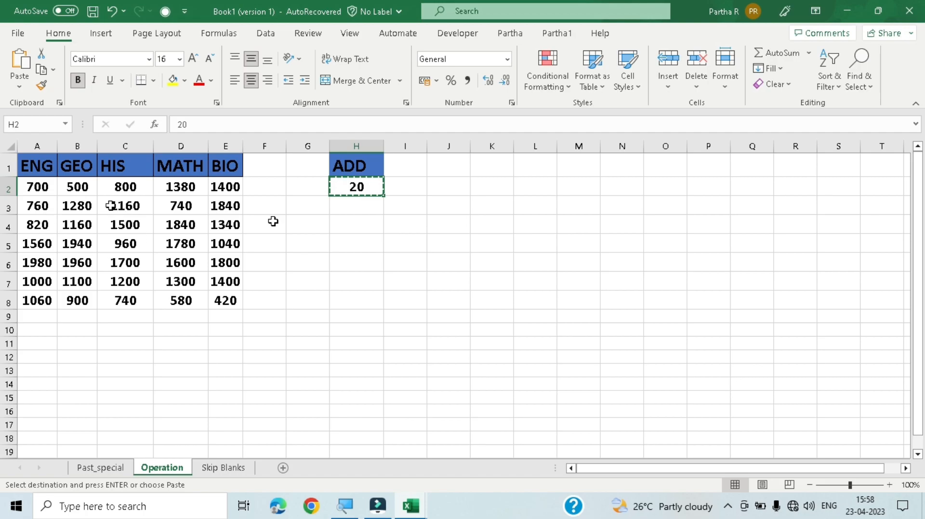
pyautogui.moveTo(38, 187); pyautogui.dragTo(235, 299)
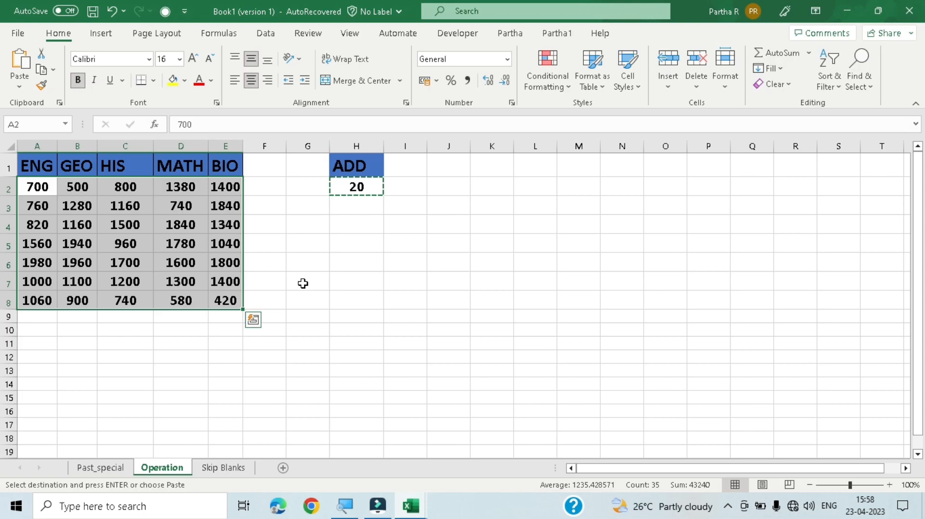
pyautogui.hotkey('ctrl', 'alt', 'v')
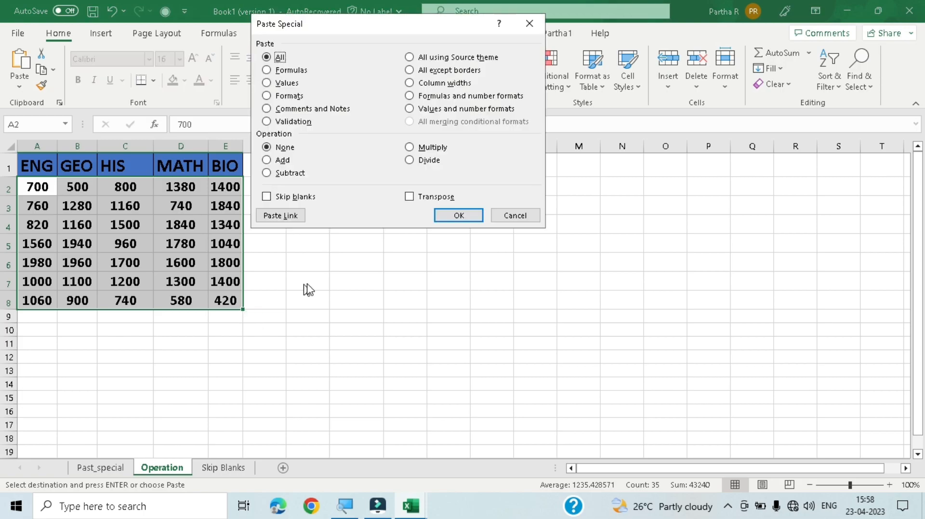
pyautogui.moveTo(402, 26); pyautogui.dragTo(590, 106)
pyautogui.click(597, 241)
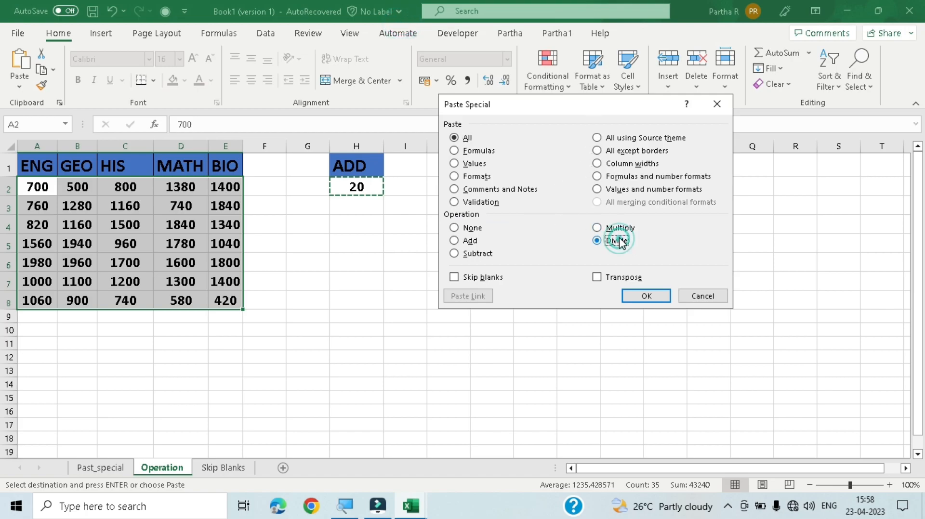
pyautogui.click(666, 299)
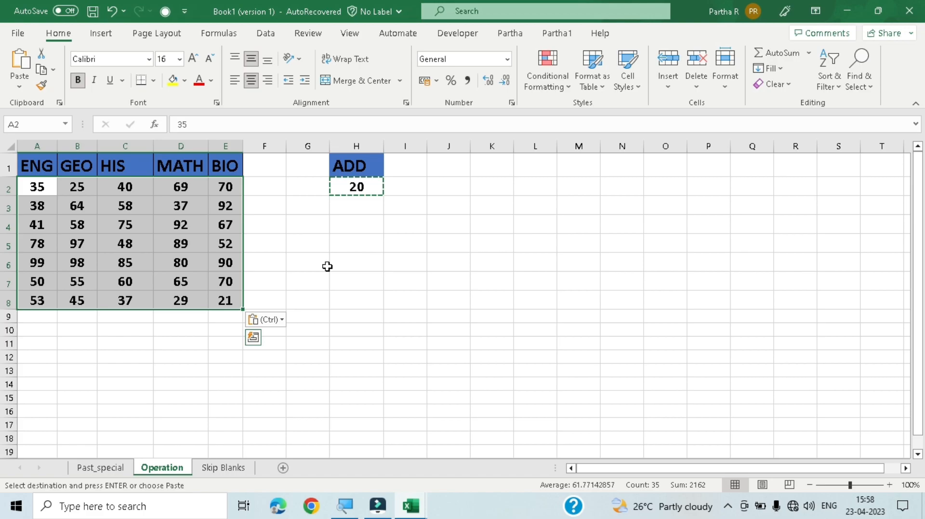
pyautogui.click(363, 225)
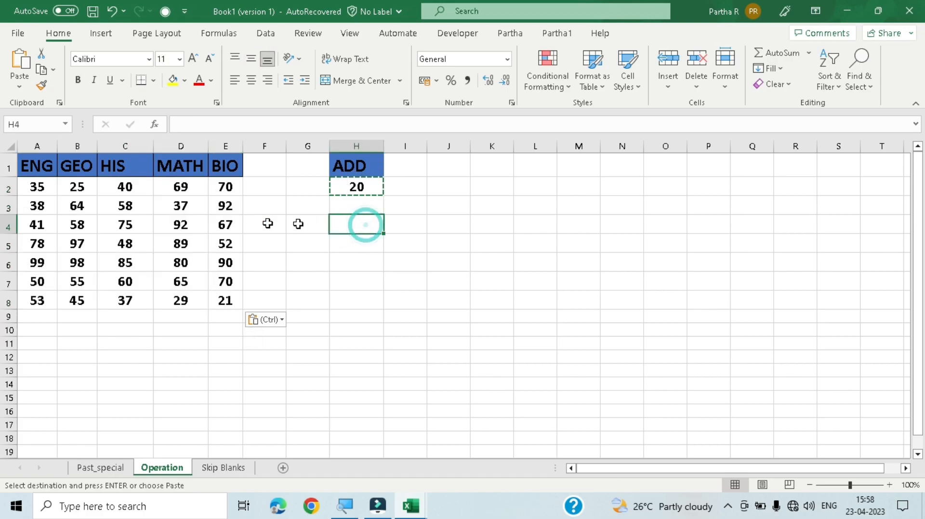
pyautogui.hotkey('ctrl', 'alt', 'v')
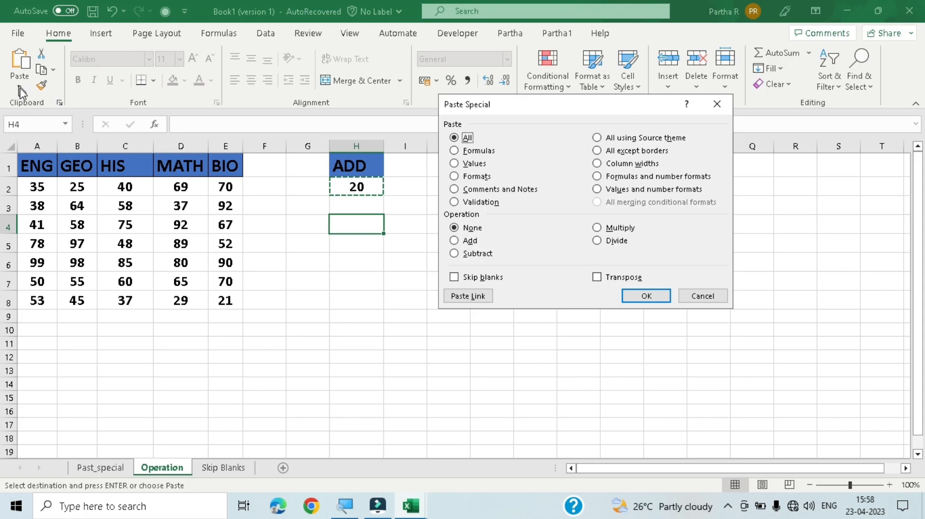
pyautogui.click(708, 297)
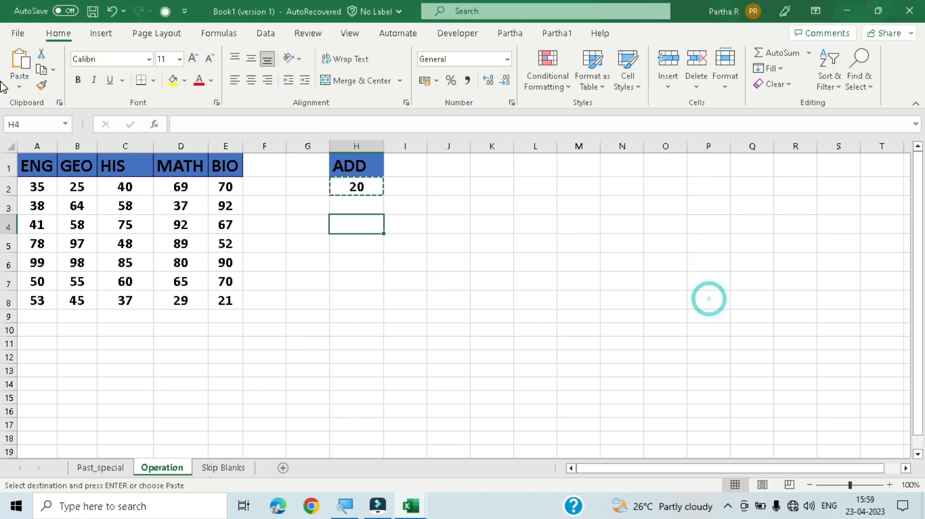
pyautogui.click(20, 90)
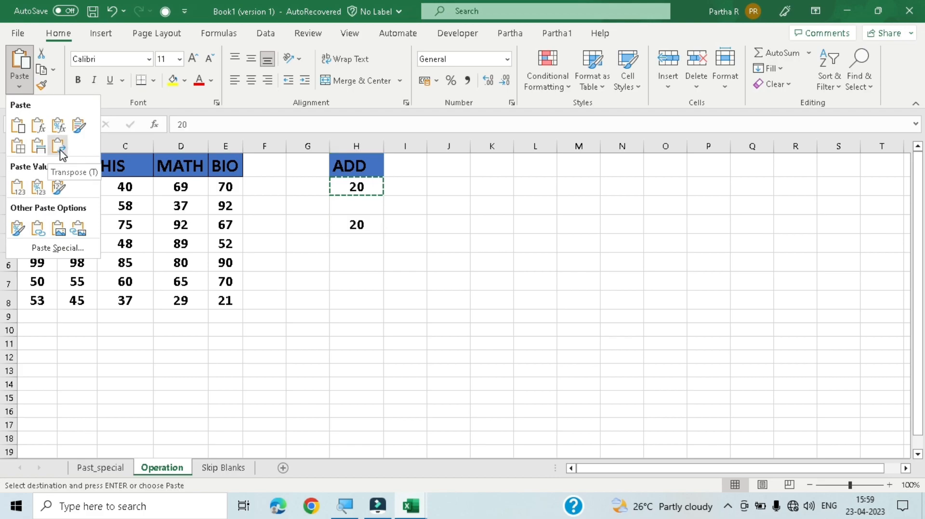
pyautogui.click(317, 287)
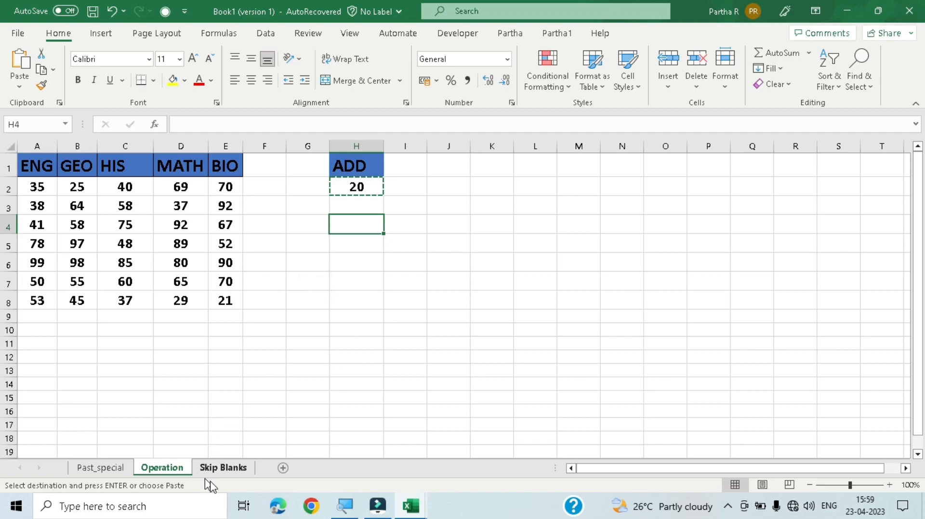
# Open the Skip Blanks worksheet and examine the filled and blank cells in the Name and Skip Blanks columns.
pyautogui.click(223, 469)
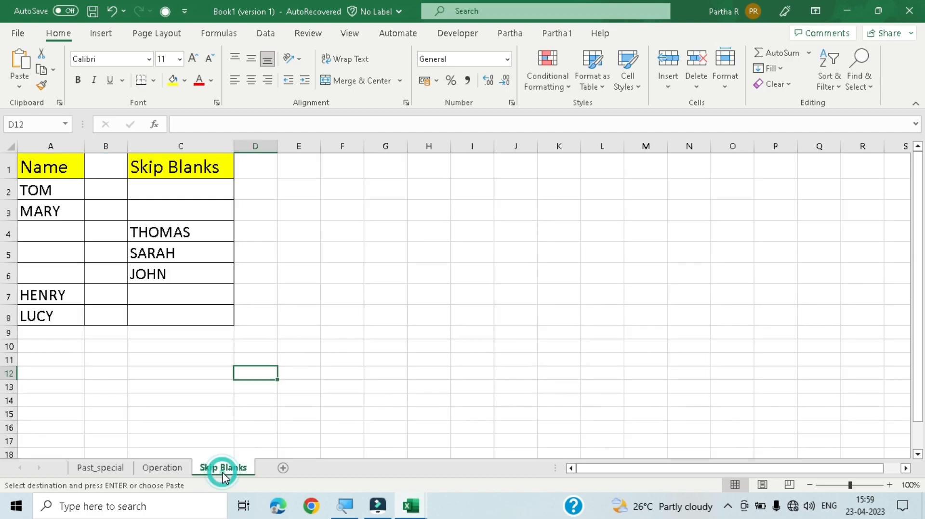
pyautogui.click(258, 254)
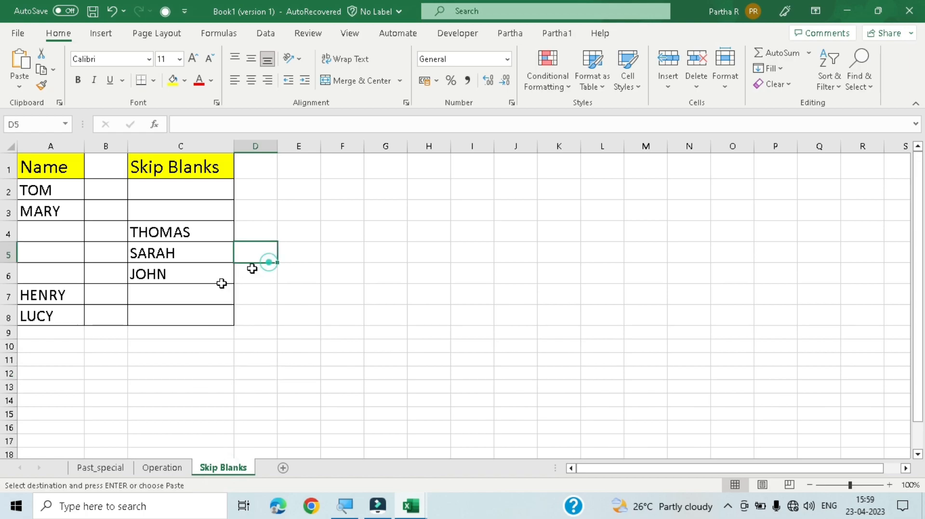
pyautogui.moveTo(44, 230); pyautogui.dragTo(47, 271)
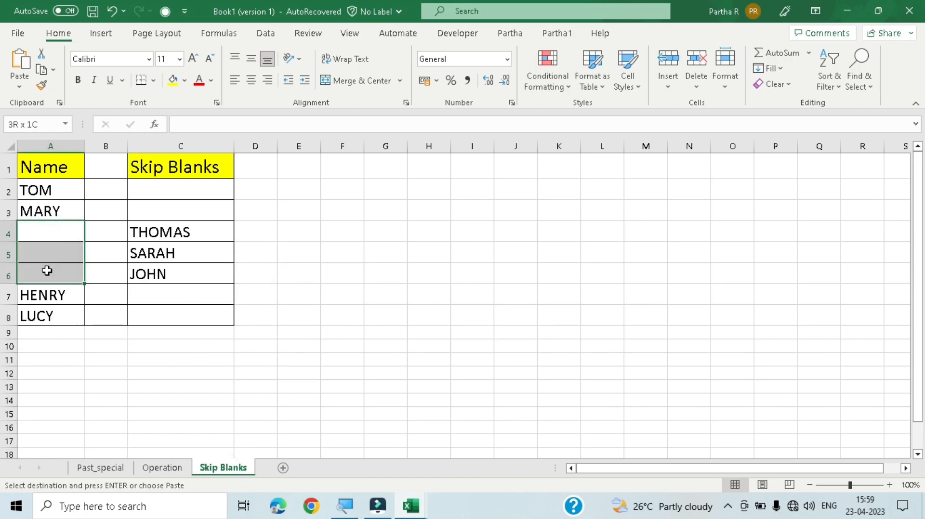
pyautogui.moveTo(159, 192); pyautogui.dragTo(159, 210)
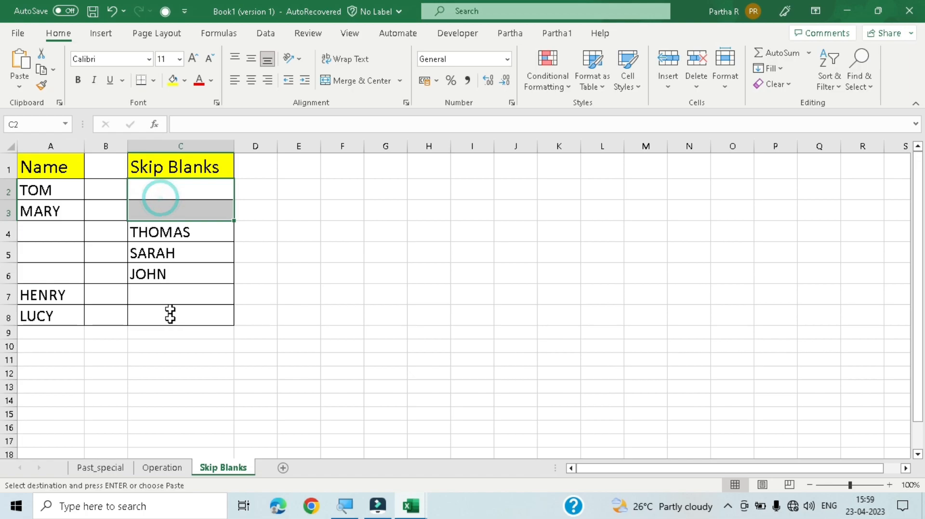
pyautogui.moveTo(175, 296); pyautogui.dragTo(178, 314)
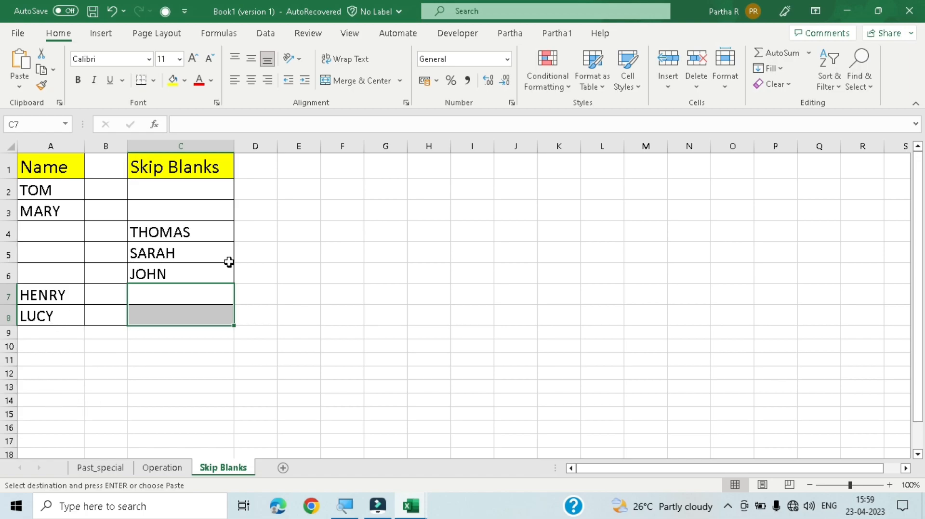
pyautogui.click(161, 250)
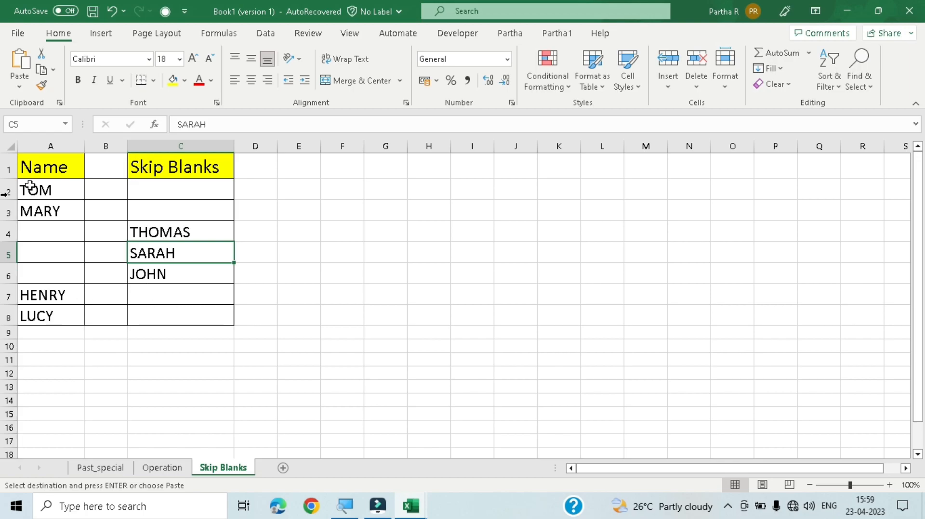
pyautogui.moveTo(49, 190); pyautogui.dragTo(52, 207)
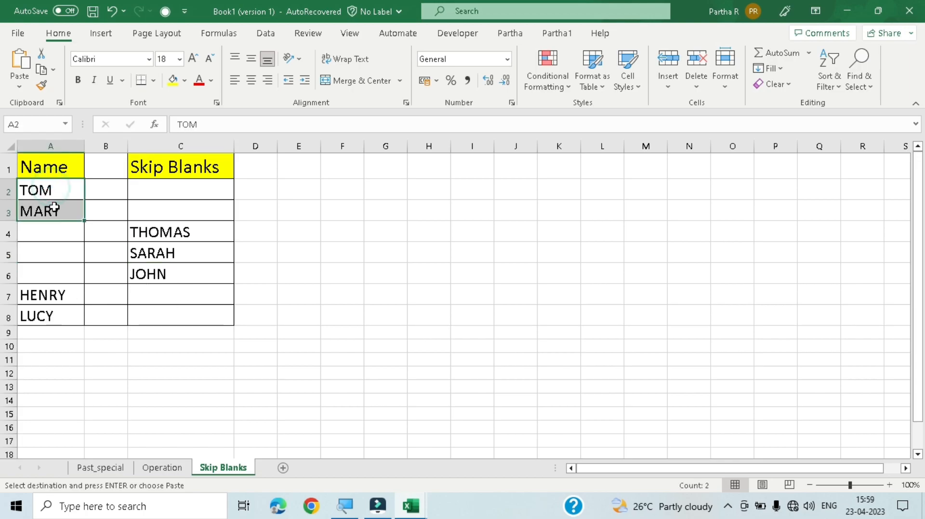
pyautogui.moveTo(62, 292); pyautogui.dragTo(66, 322)
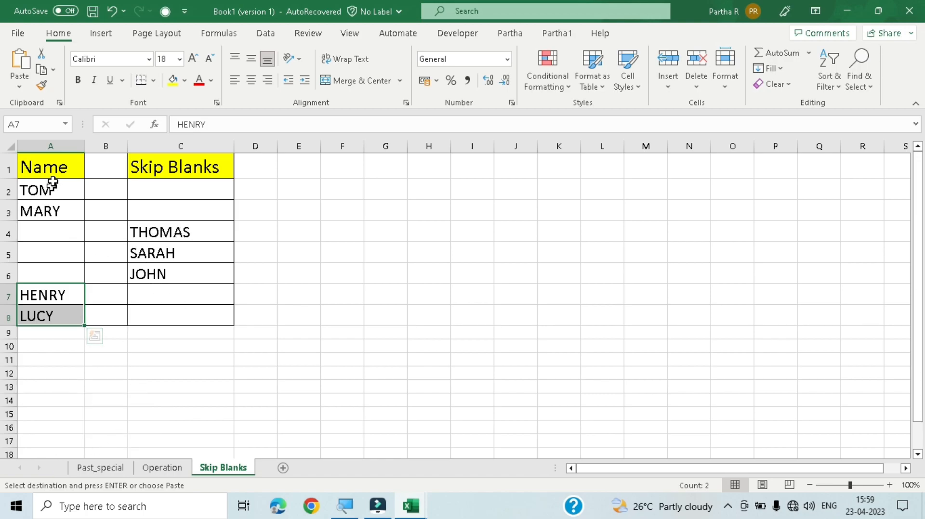
# Copy the table rows in A2:C8 and paste them directly below, starting at A9.
pyautogui.moveTo(45, 190); pyautogui.dragTo(188, 318)
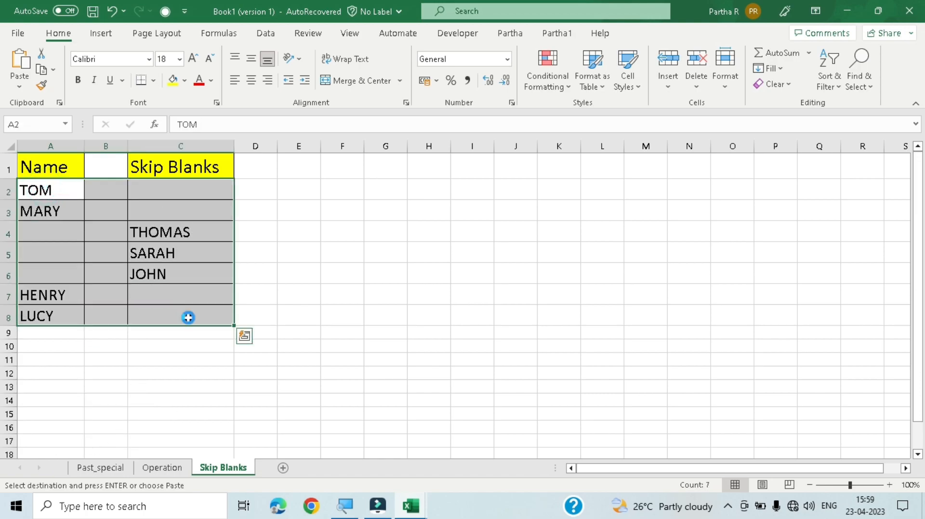
pyautogui.hotkey('ctrl', 'c')
pyautogui.click(49, 335)
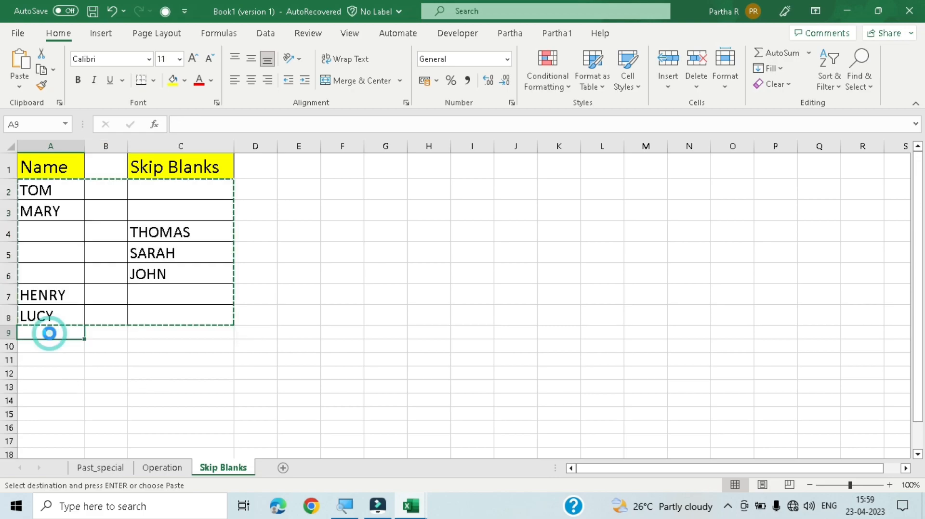
pyautogui.hotkey('ctrl', 'v')
pyautogui.scroll(-1, 345, 330)
pyautogui.click(343, 318)
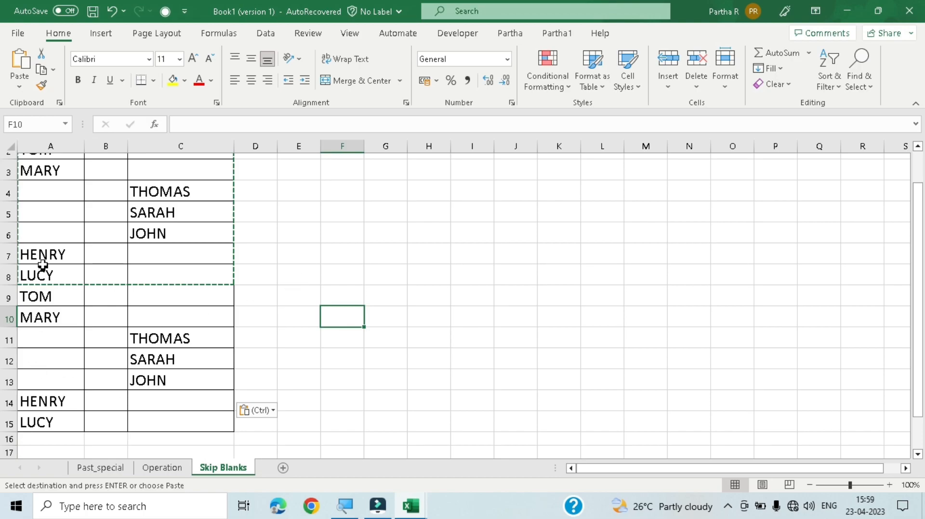
pyautogui.scroll(1, 46, 235)
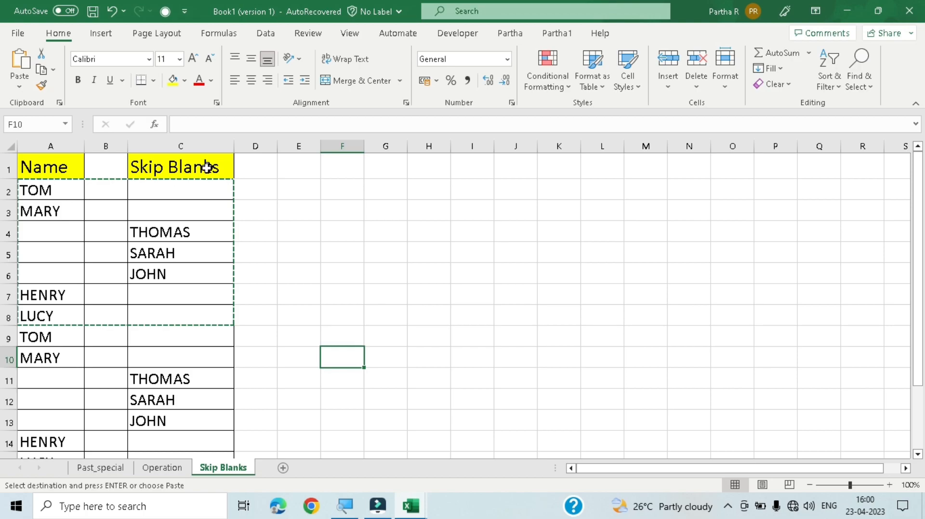
pyautogui.scroll(-1, 181, 270)
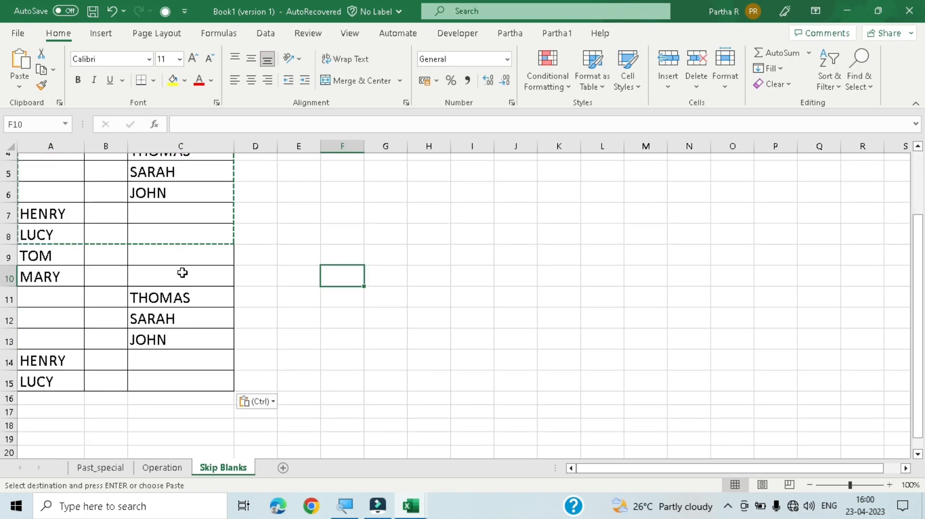
pyautogui.scroll(-1, 173, 315)
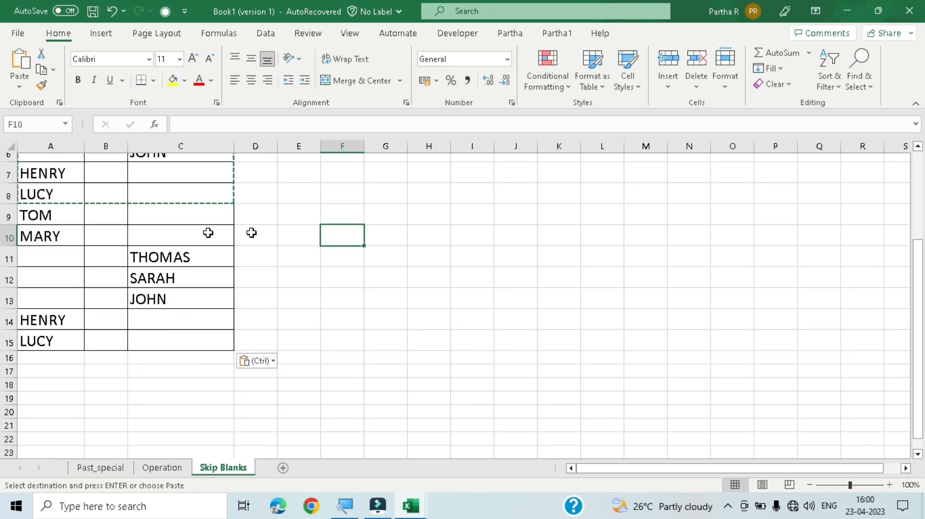
pyautogui.scroll(2, 299, 231)
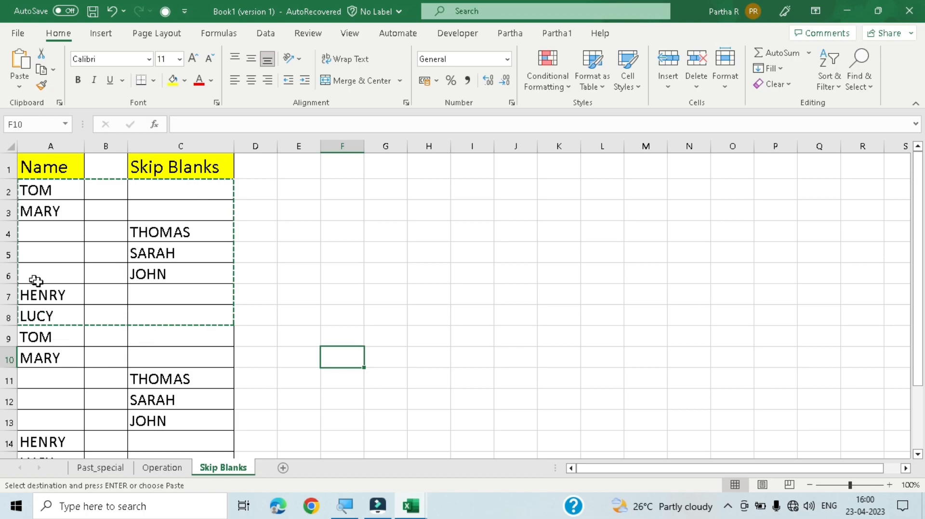
pyautogui.click(341, 252)
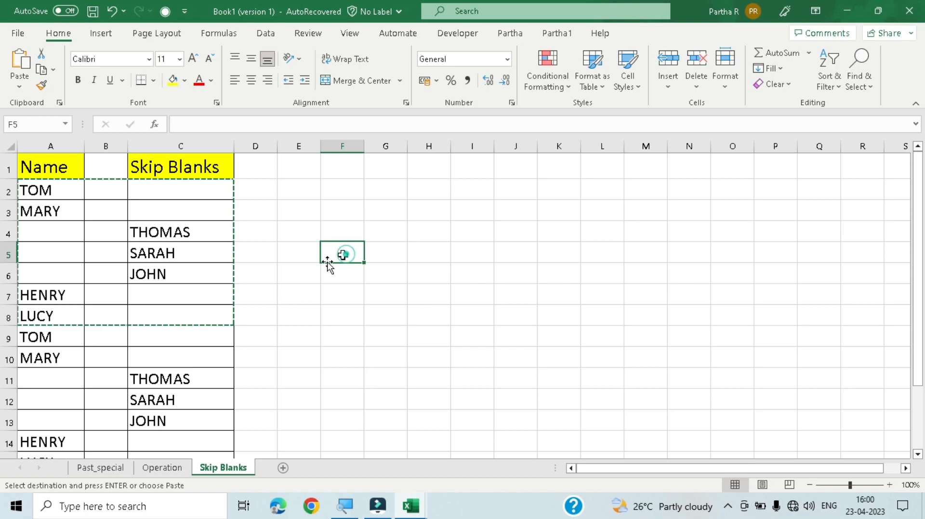
# Copy the Name column entries in A2:A15, including the blank cells.
pyautogui.moveTo(62, 188); pyautogui.dragTo(52, 429)
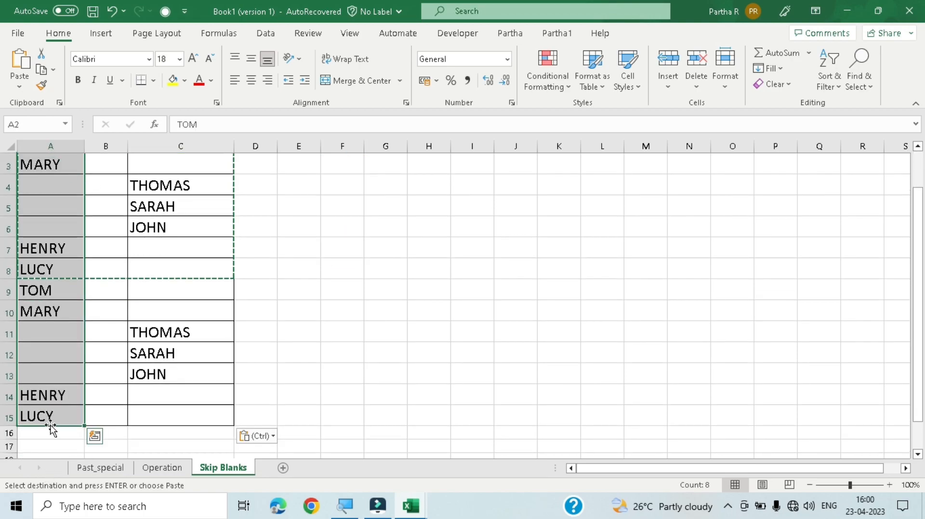
pyautogui.hotkey('ctrl', 'c')
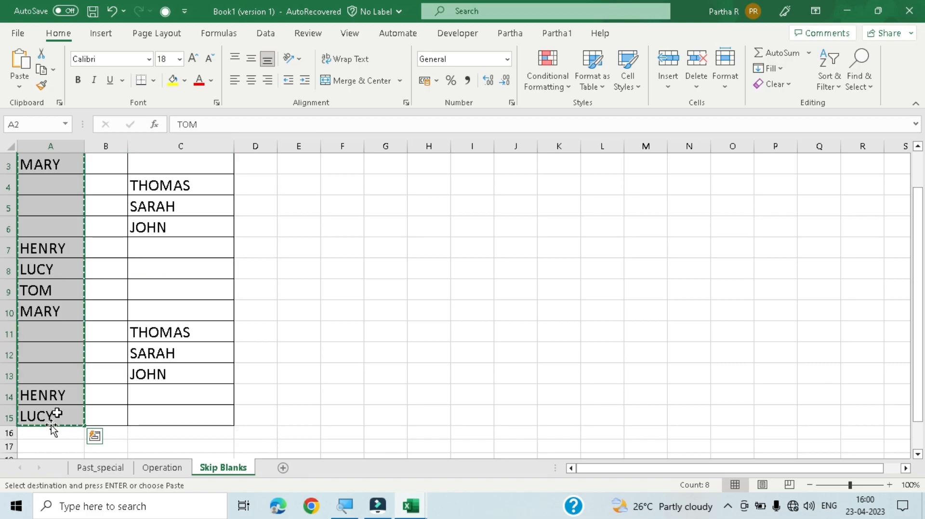
pyautogui.scroll(1, 64, 376)
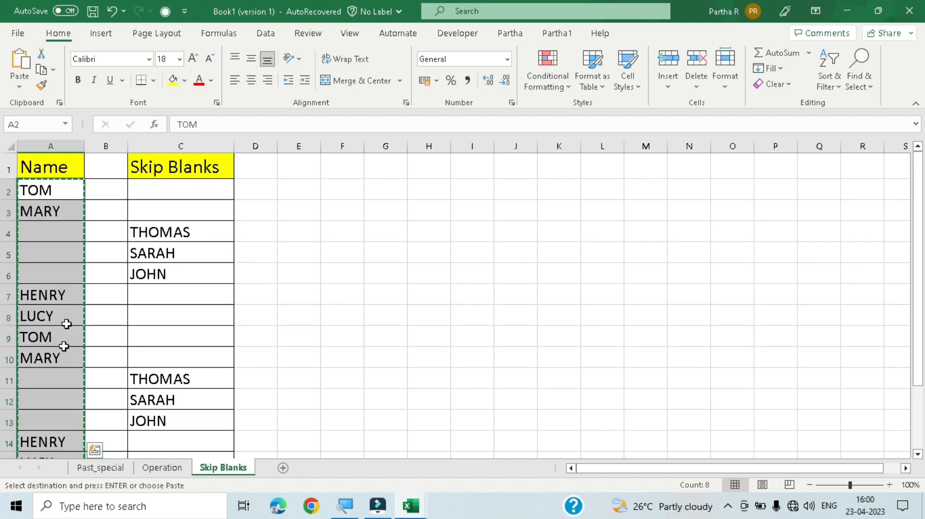
pyautogui.click(156, 185)
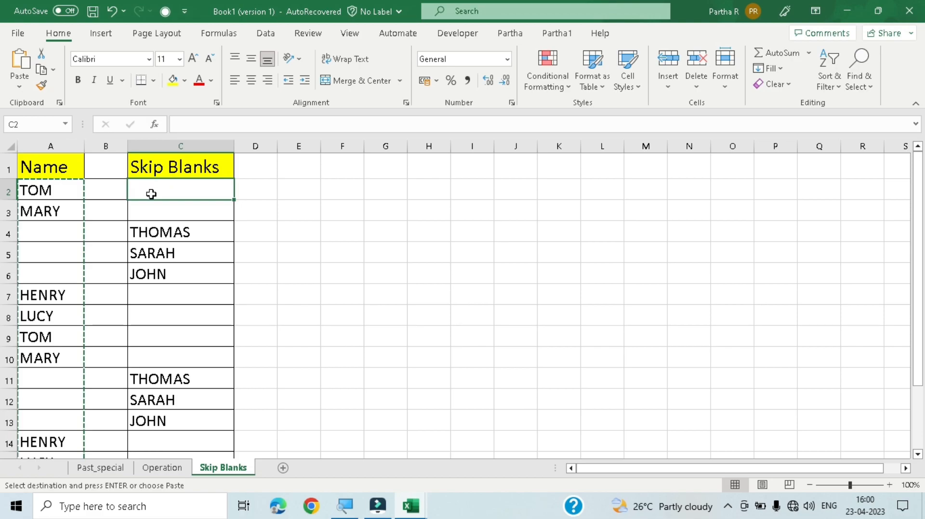
pyautogui.hotkey('ctrl', 'alt', 'v')
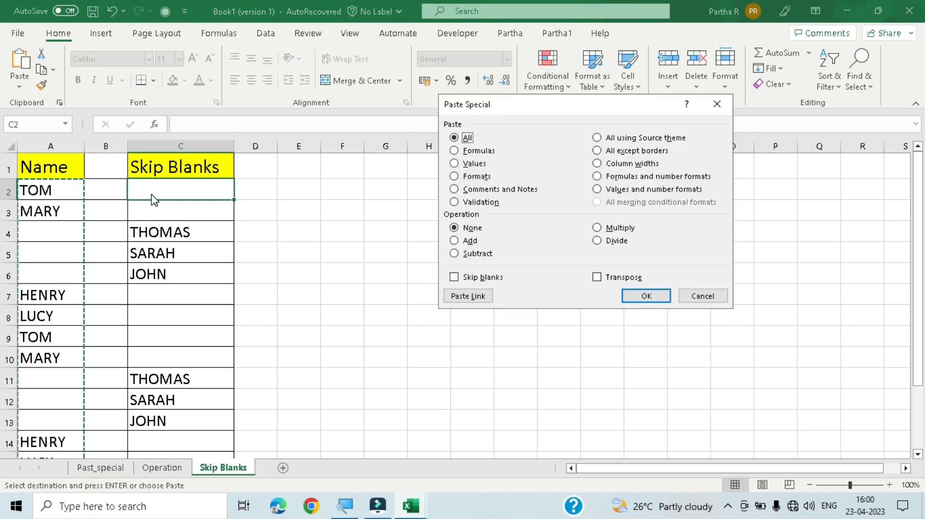
pyautogui.click(476, 279)
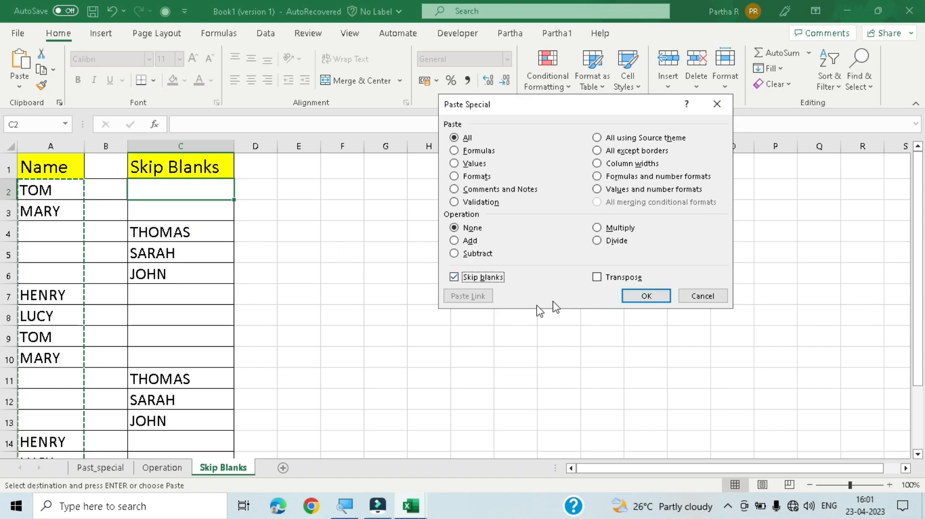
pyautogui.click(454, 278)
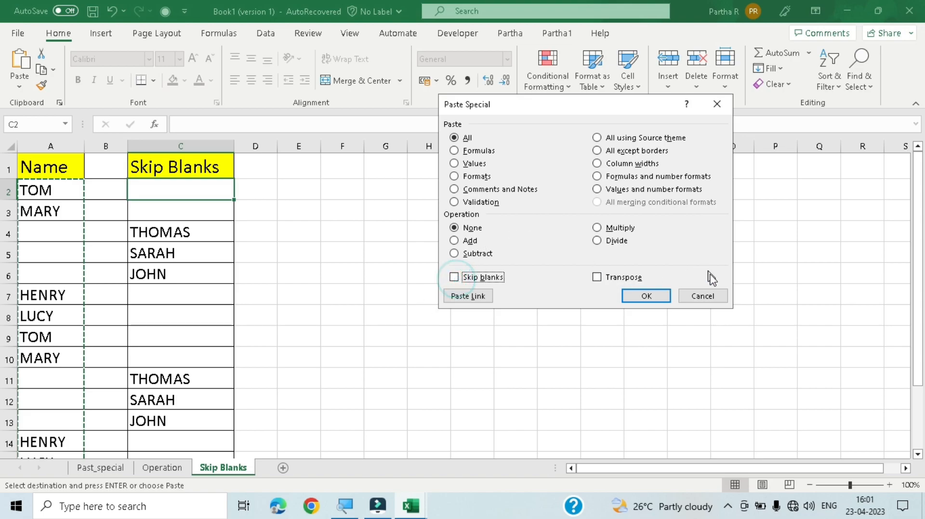
pyautogui.click(703, 296)
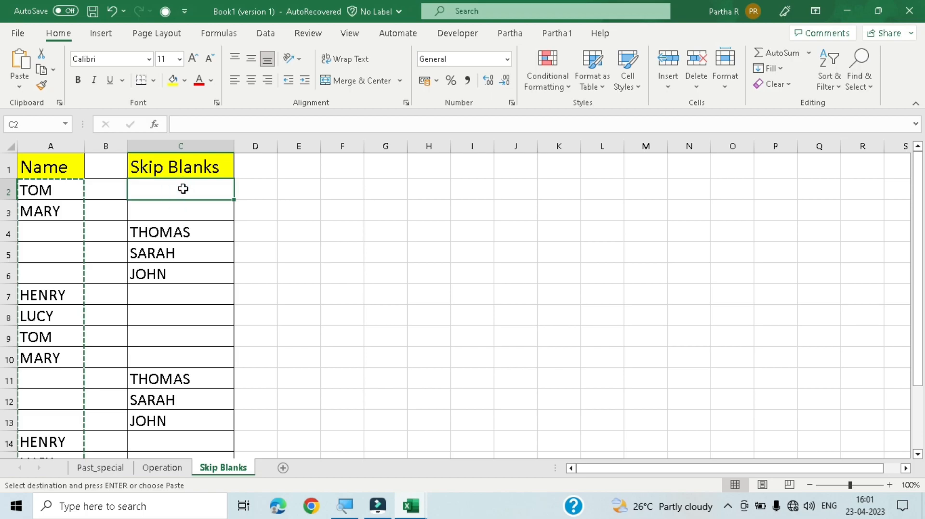
# Try a normal paste of the copied Name entries from C2 downward, compare the blank rows, and undo the paste.
pyautogui.hotkey('ctrl', 'v')
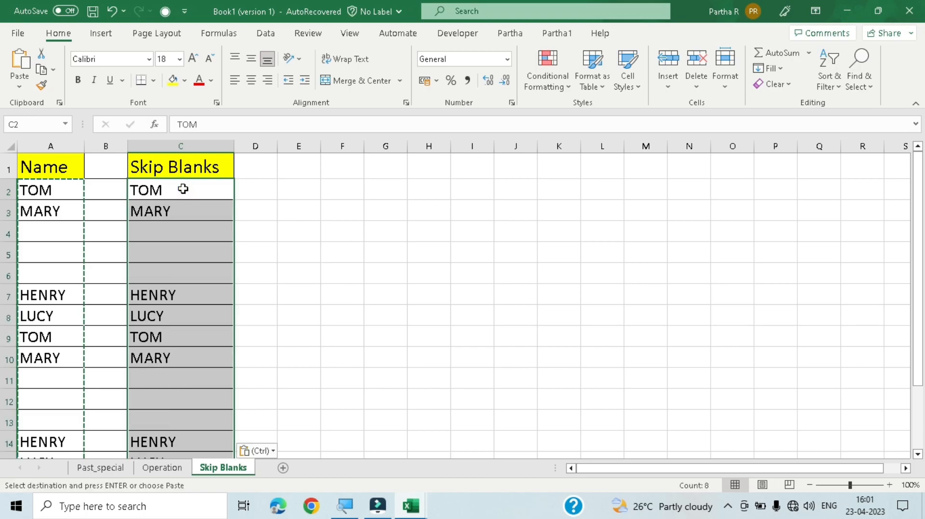
pyautogui.click(63, 245)
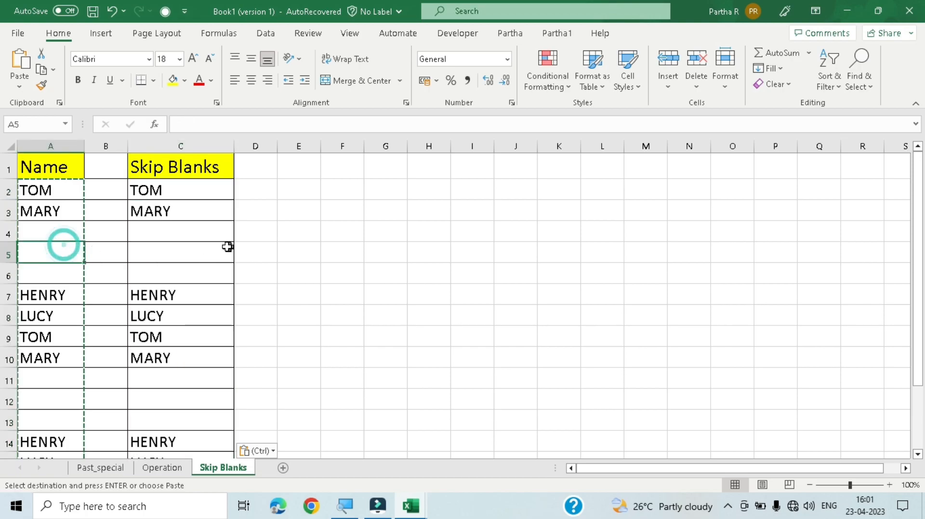
pyautogui.click(202, 234)
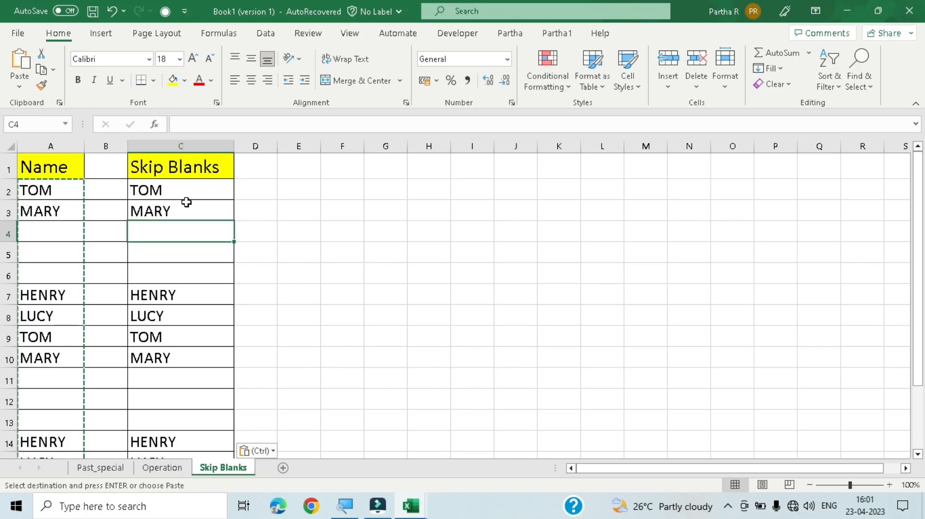
pyautogui.click(201, 191)
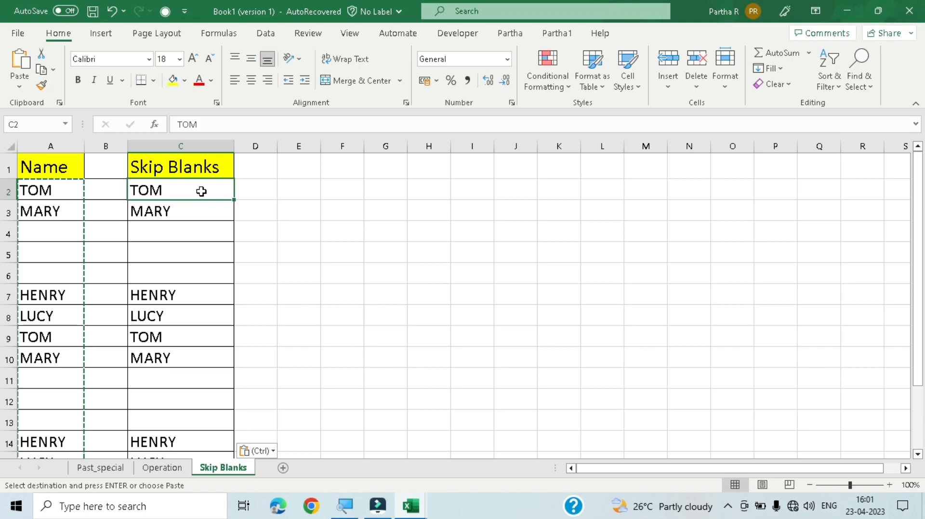
pyautogui.hotkey('ctrl', 'z')
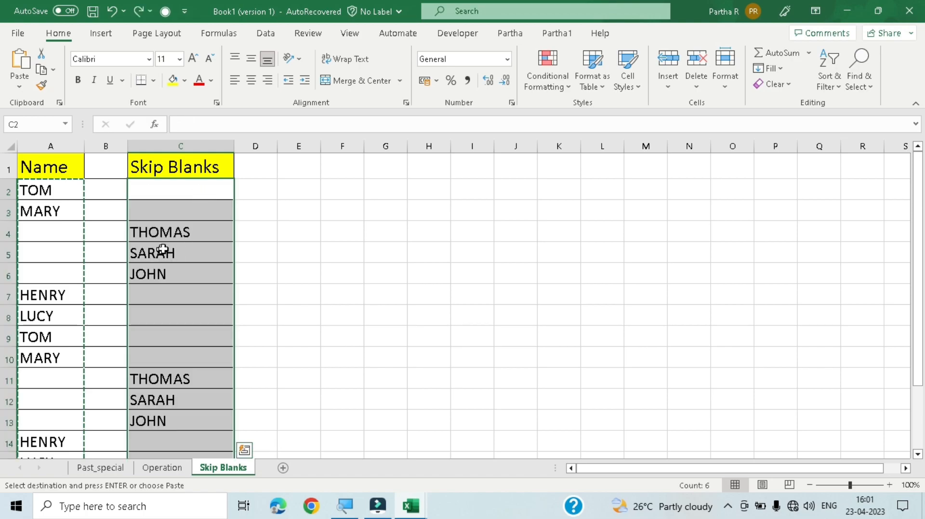
pyautogui.click(166, 249)
pyautogui.moveTo(172, 239); pyautogui.dragTo(178, 266)
pyautogui.click(165, 187)
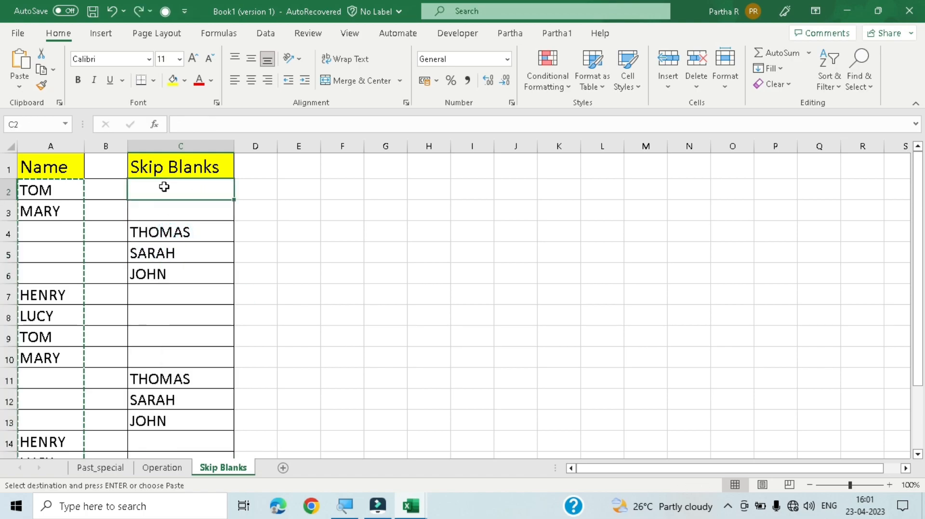
# Paste the copied Name entries from C2 downward using Paste Special with All and Skip blanks enabled.
pyautogui.hotkey('ctrl', 'alt', 'v')
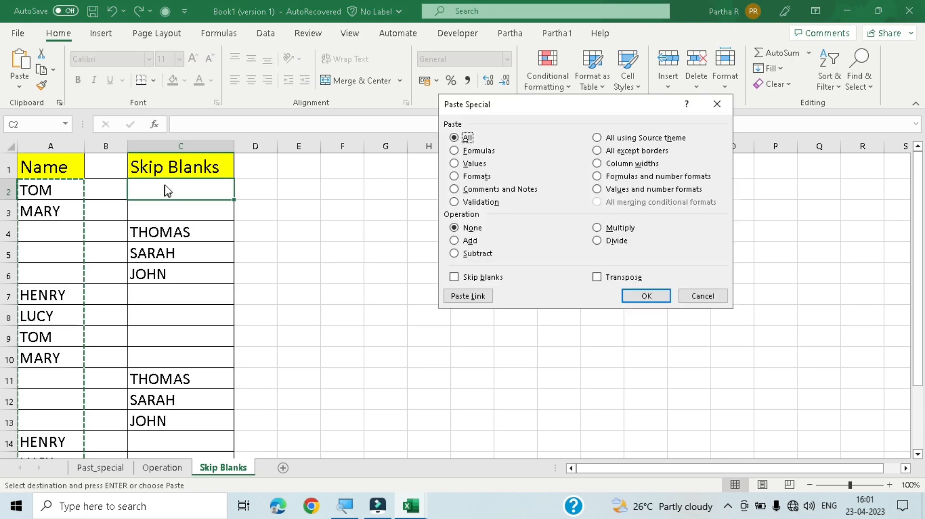
pyautogui.click(454, 278)
pyautogui.click(455, 278)
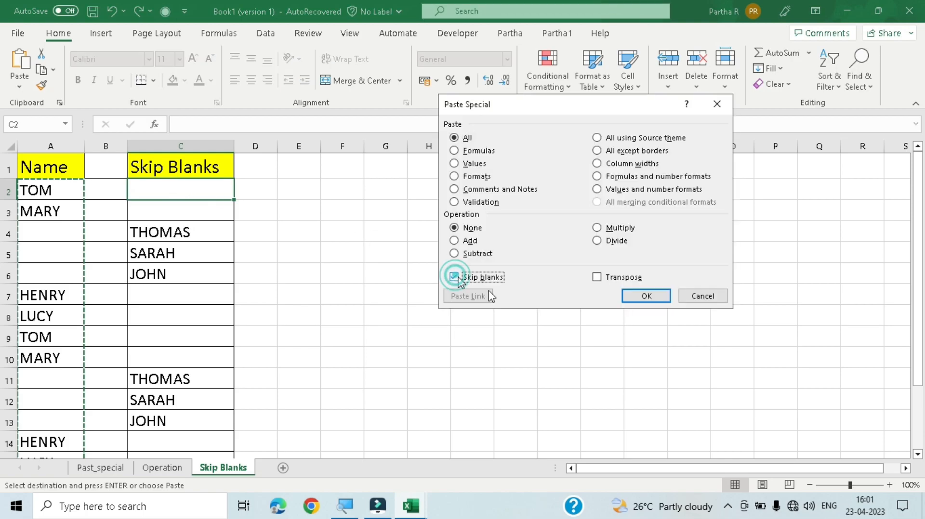
pyautogui.click(646, 296)
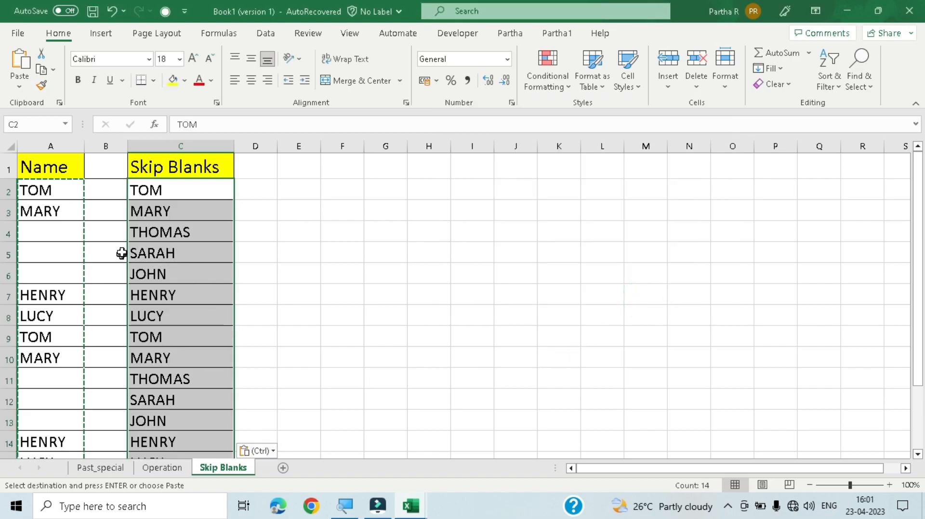
# Compare the merged Skip Blanks column with the Name column entries, and open the Past_special worksheet.
pyautogui.click(149, 233)
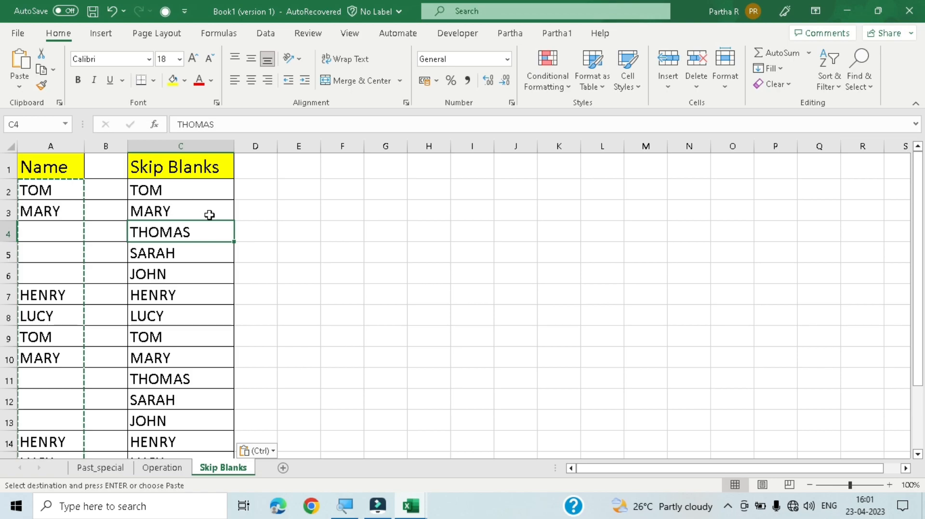
pyautogui.moveTo(57, 192); pyautogui.dragTo(62, 208)
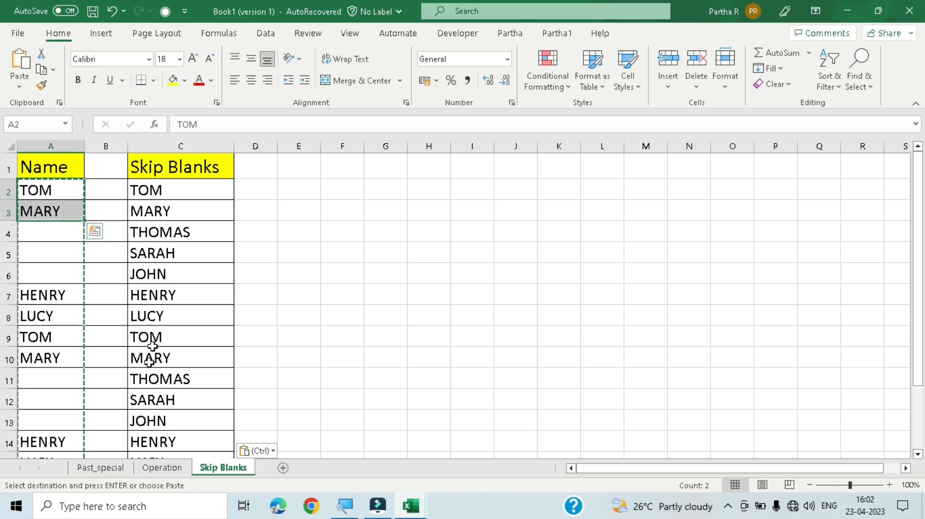
pyautogui.click(120, 470)
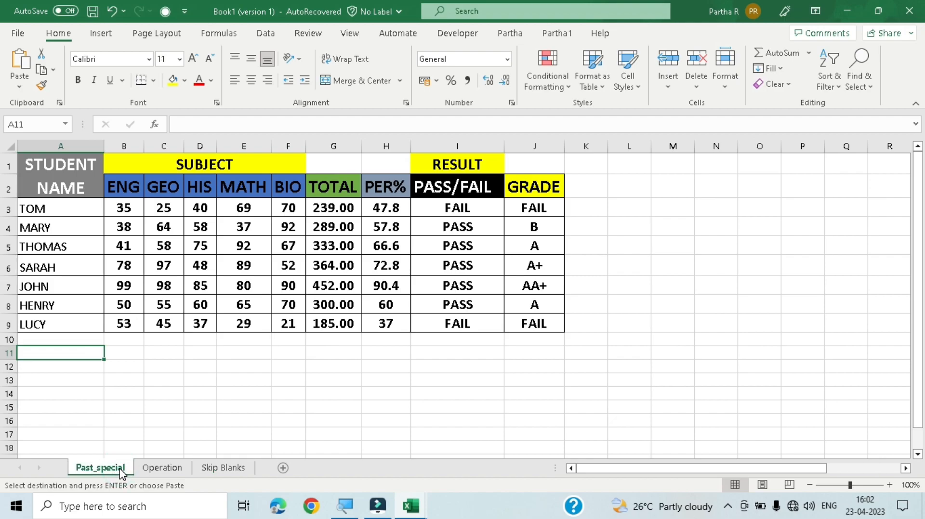